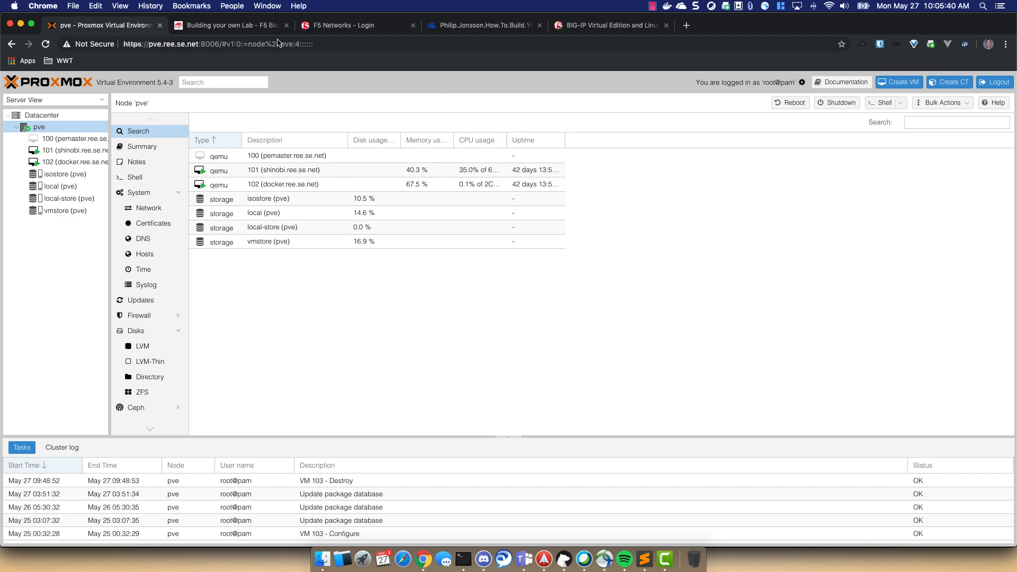
- Switch to the 'Building your own Lab - F5 Books' guide in Chrome
{"action": "left_click", "coordinate": [249, 26]}
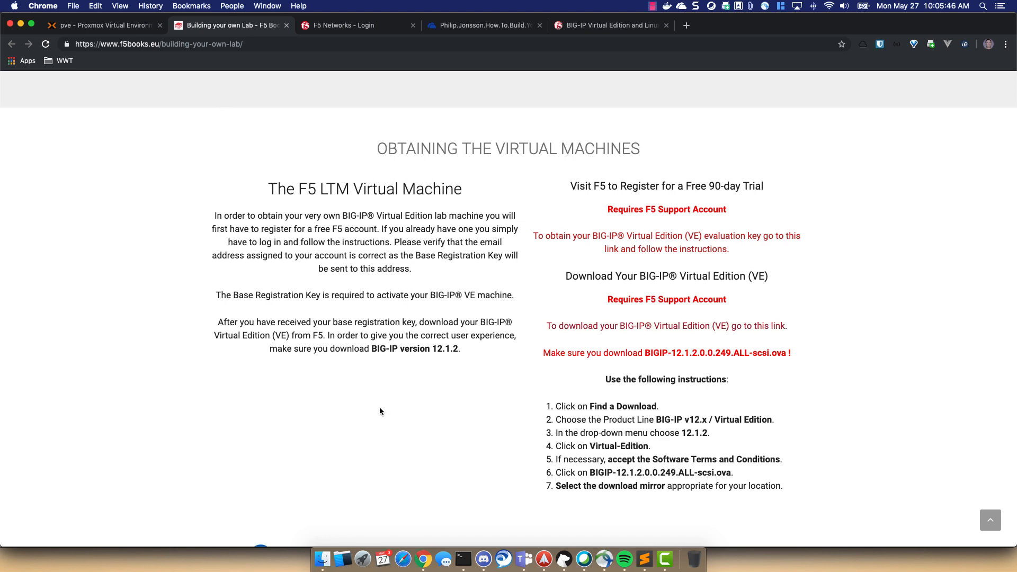
- Follow the guide's BIG-IP Virtual Edition download link to the F5 login page
{"action": "left_click", "coordinate": [671, 328]}
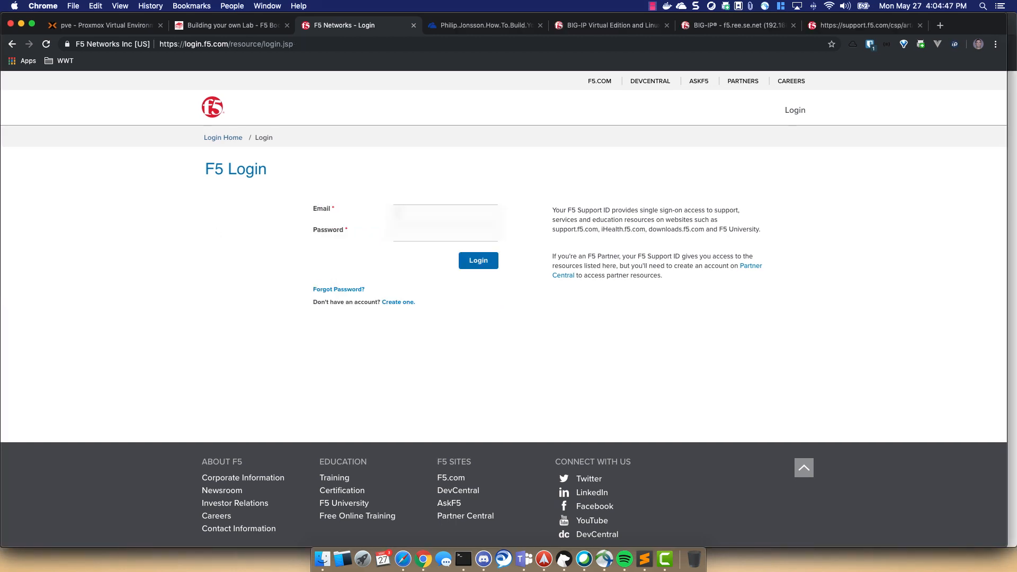
- Log in with the saved F5 account credentials and go to Downloads home
{"action": "key", "text": "super+shift+l"}
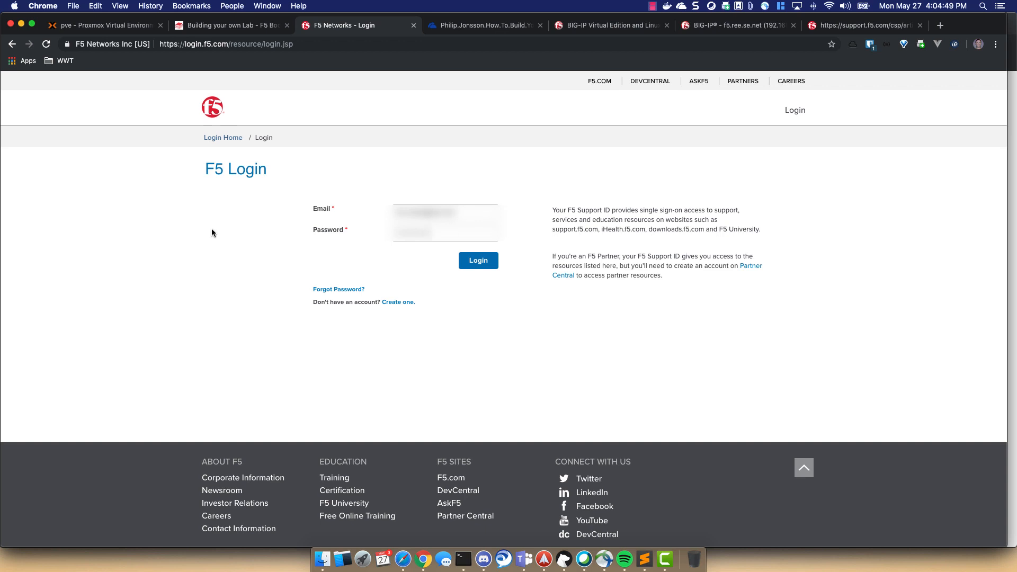
{"action": "left_click", "coordinate": [478, 261]}
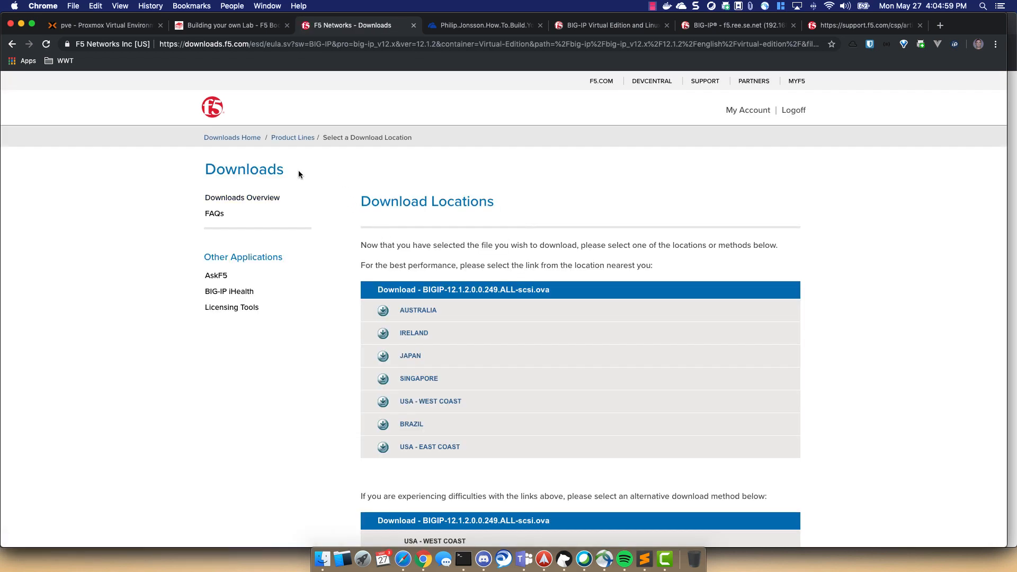
{"action": "left_click", "coordinate": [235, 139]}
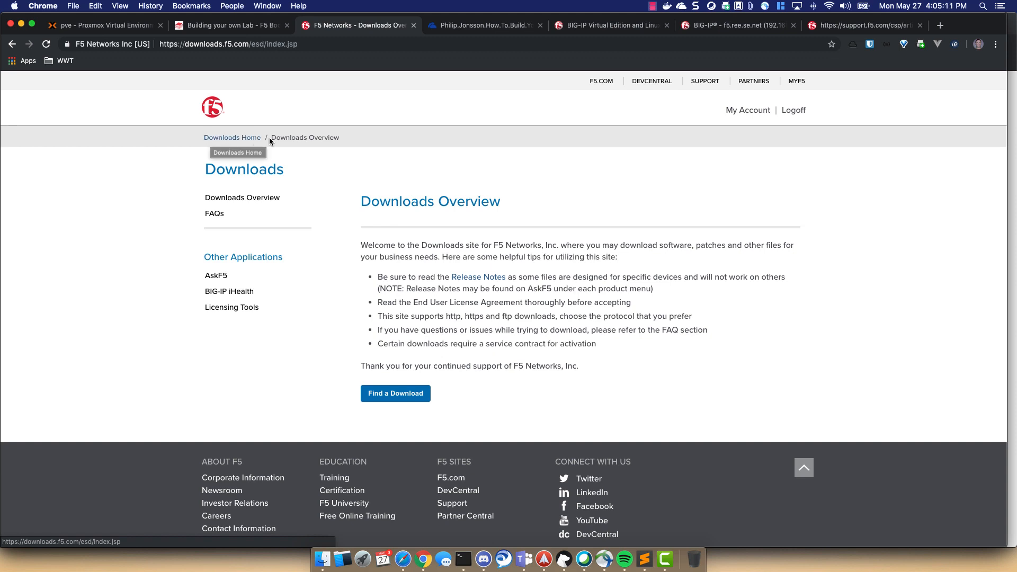
- Find BIG-IP v13.x version 13.1.1 and open its Virtual-Edition file list
{"action": "left_click", "coordinate": [225, 139]}
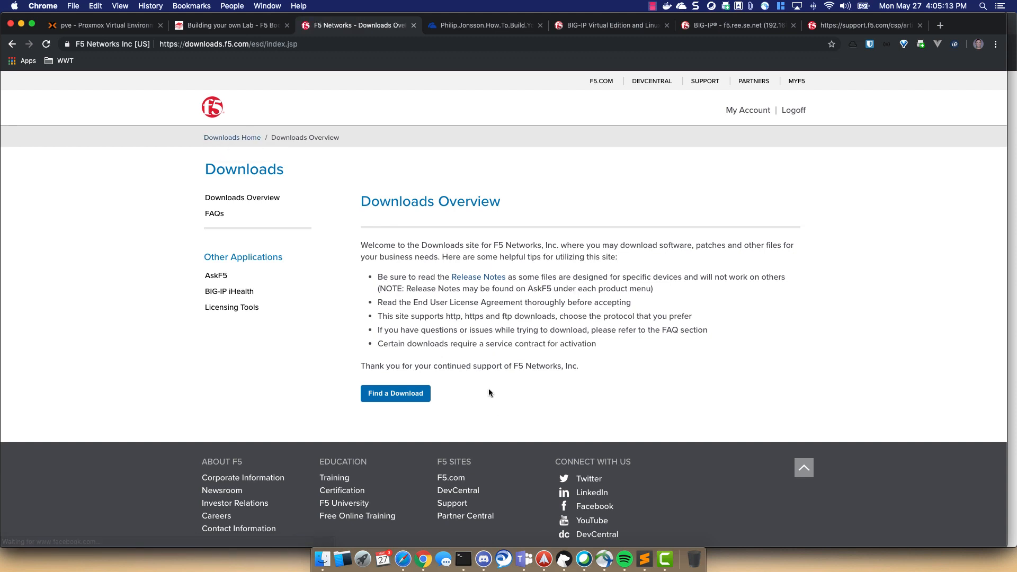
{"action": "left_click", "coordinate": [396, 393]}
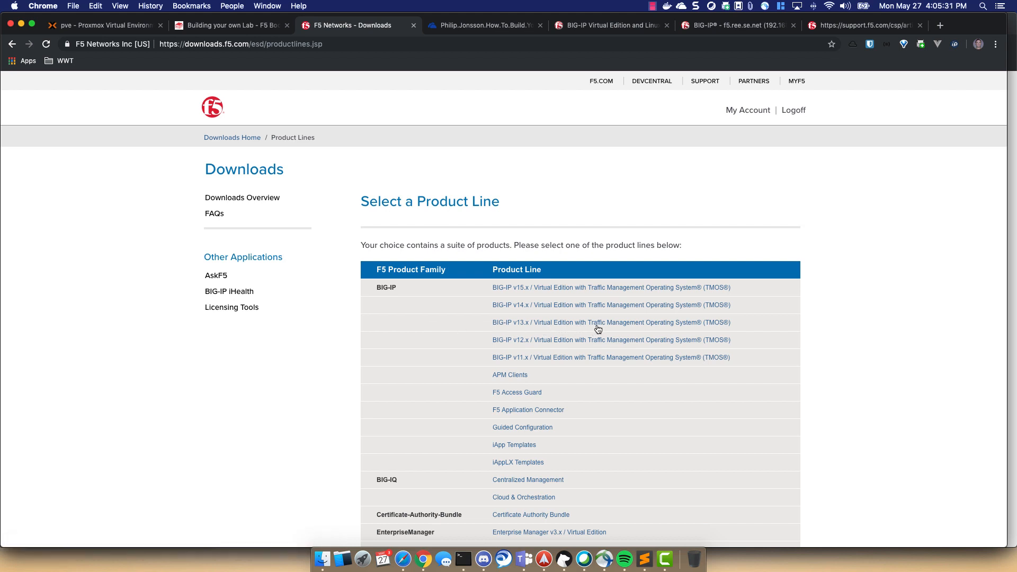
{"action": "left_click", "coordinate": [553, 323]}
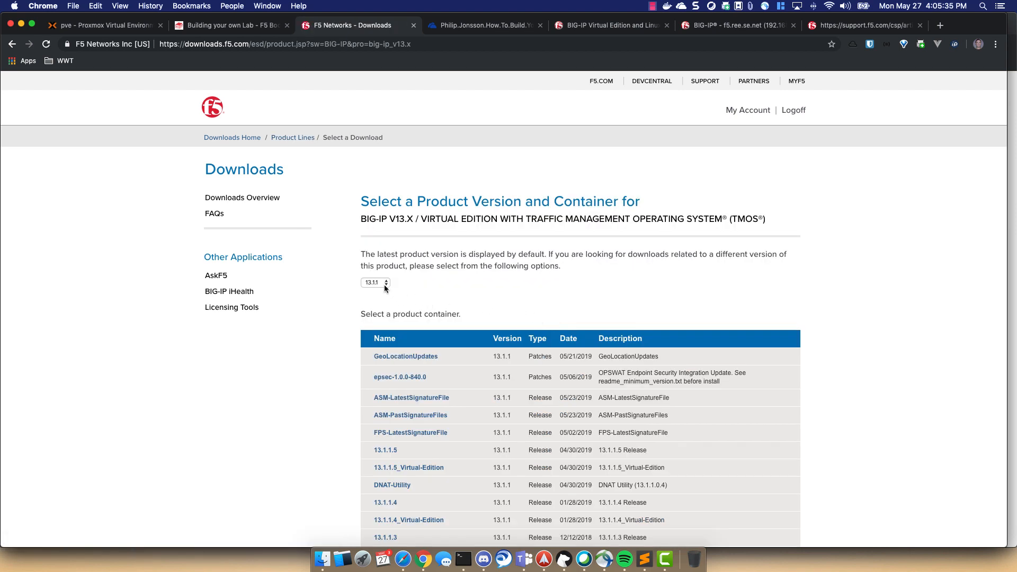
{"action": "left_click", "coordinate": [383, 285]}
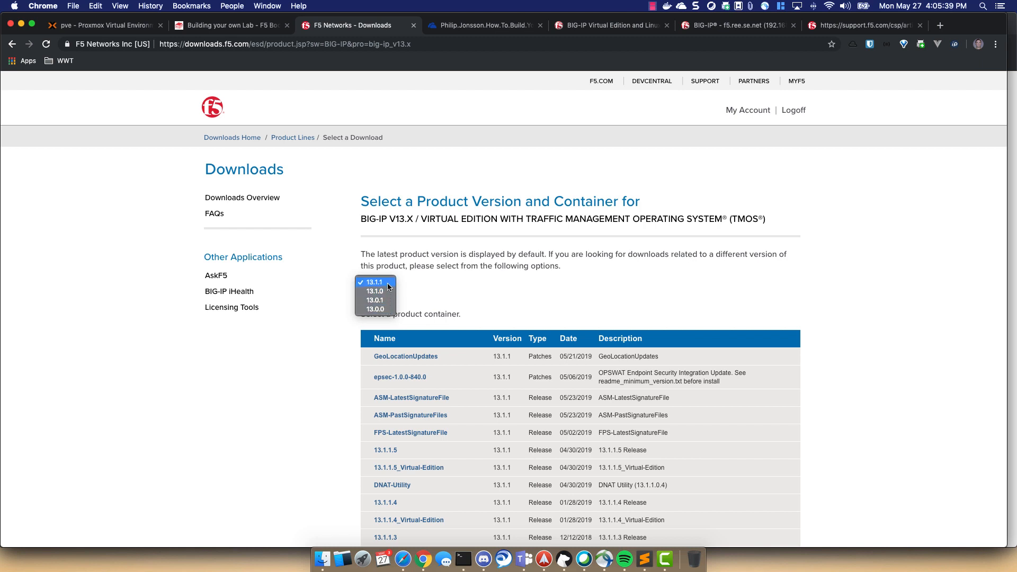
{"action": "left_click", "coordinate": [387, 283]}
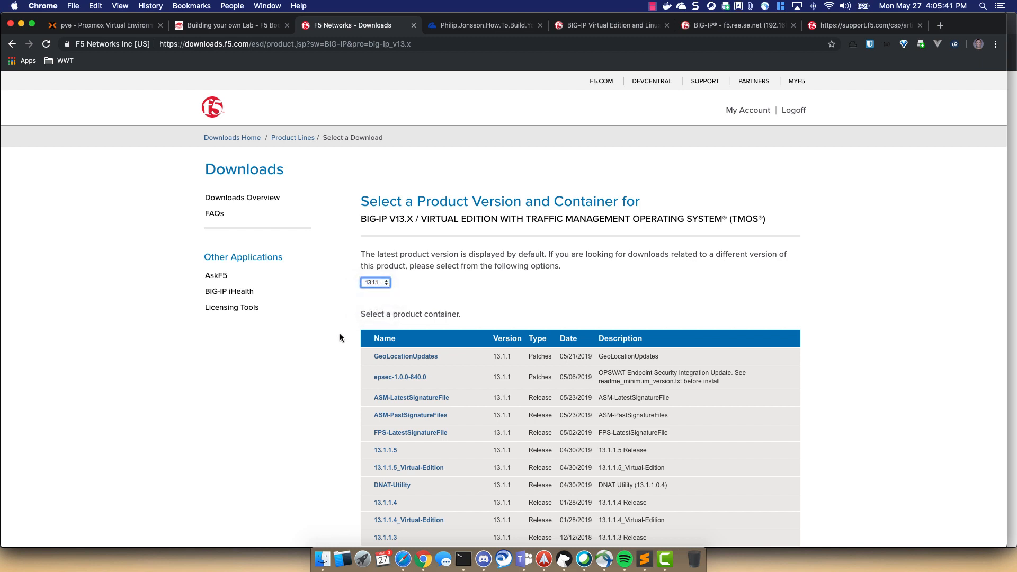
{"action": "scroll", "coordinate": [340, 338], "scroll_direction": "down", "scroll_amount": 10}
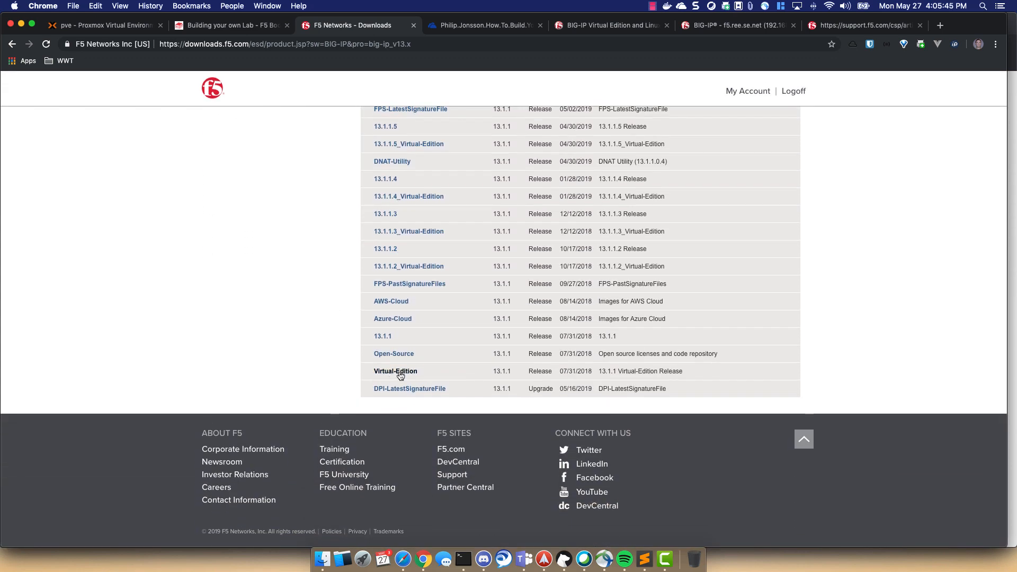
{"action": "left_click", "coordinate": [401, 373]}
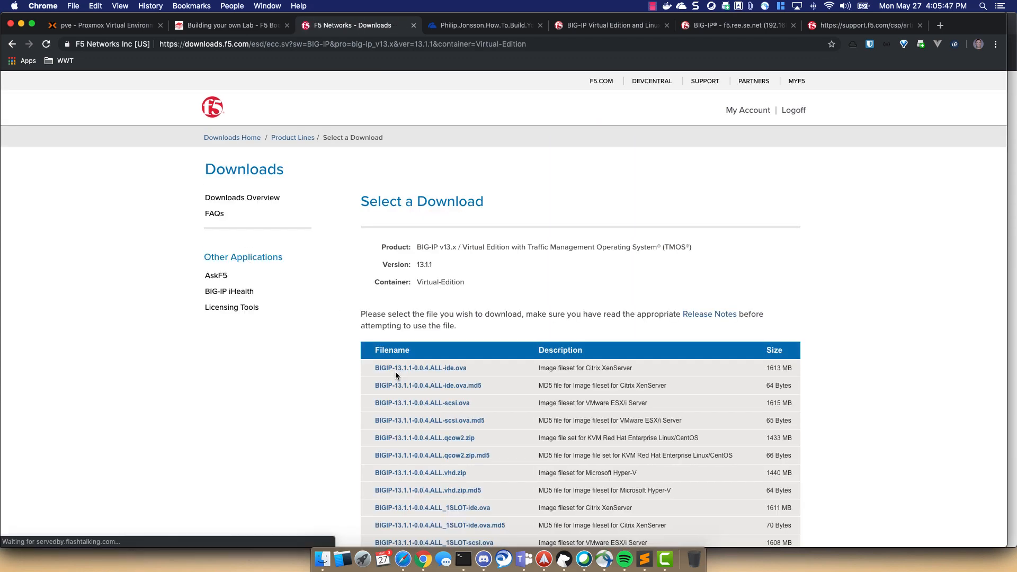
{"action": "scroll", "coordinate": [281, 395], "scroll_direction": "down", "scroll_amount": 5}
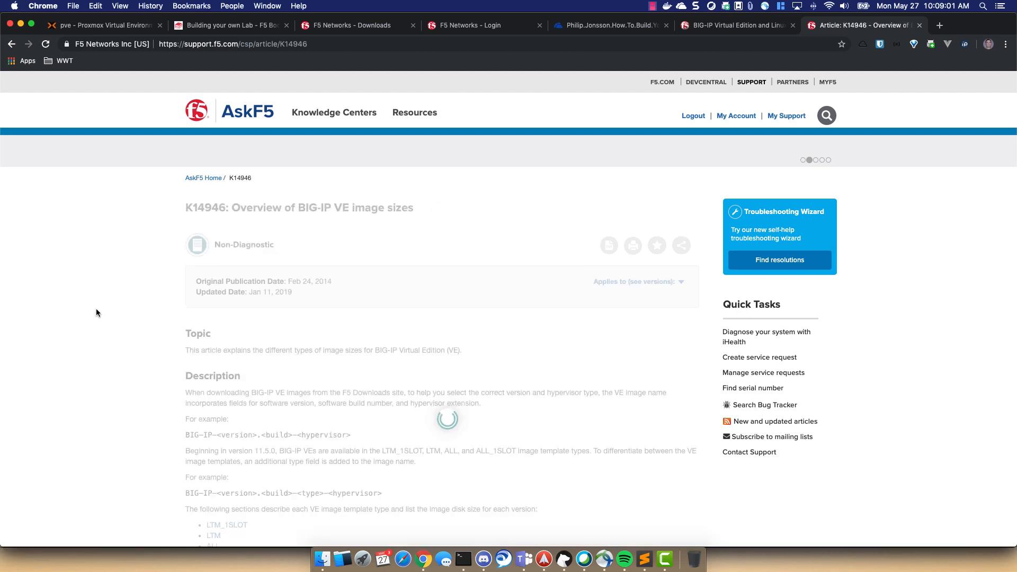
- Read through K14946's VE image sizes and jump to the ALL image type section
{"action": "scroll", "coordinate": [97, 313], "scroll_direction": "down", "scroll_amount": 1}
{"action": "scroll", "coordinate": [97, 312], "scroll_direction": "down", "scroll_amount": 5}
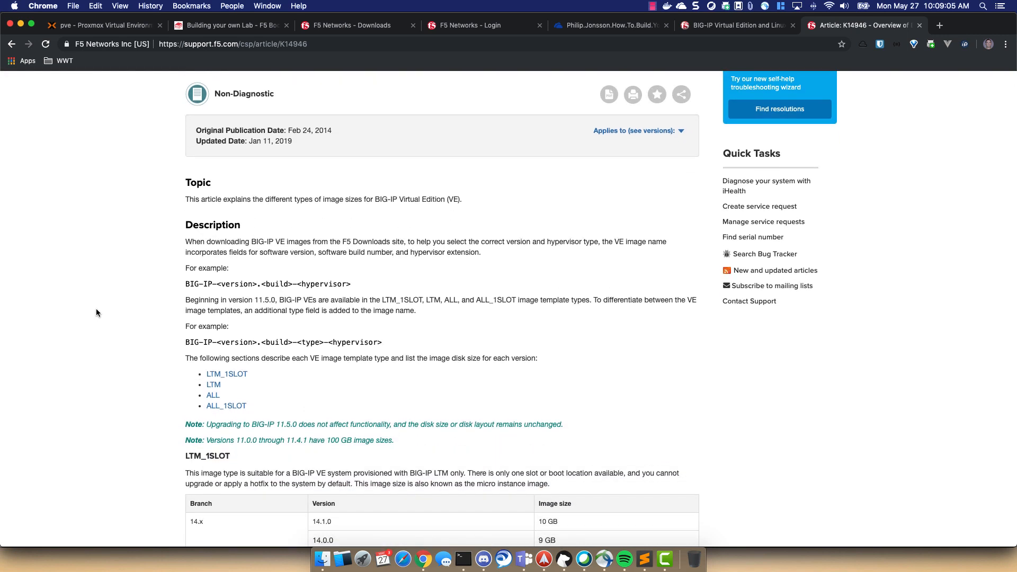
{"action": "scroll", "coordinate": [96, 313], "scroll_direction": "down", "scroll_amount": 4}
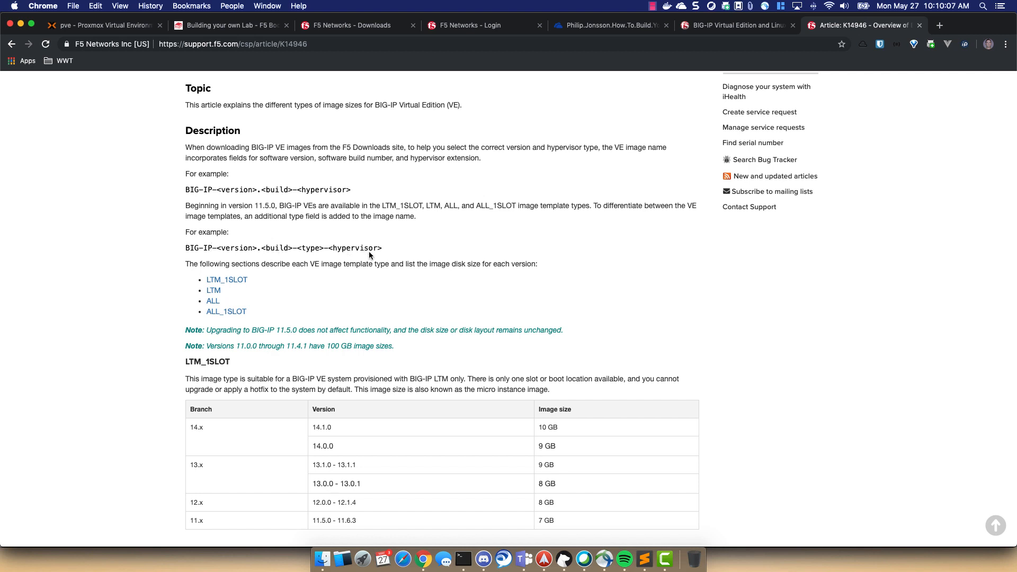
{"action": "left_click", "coordinate": [213, 301]}
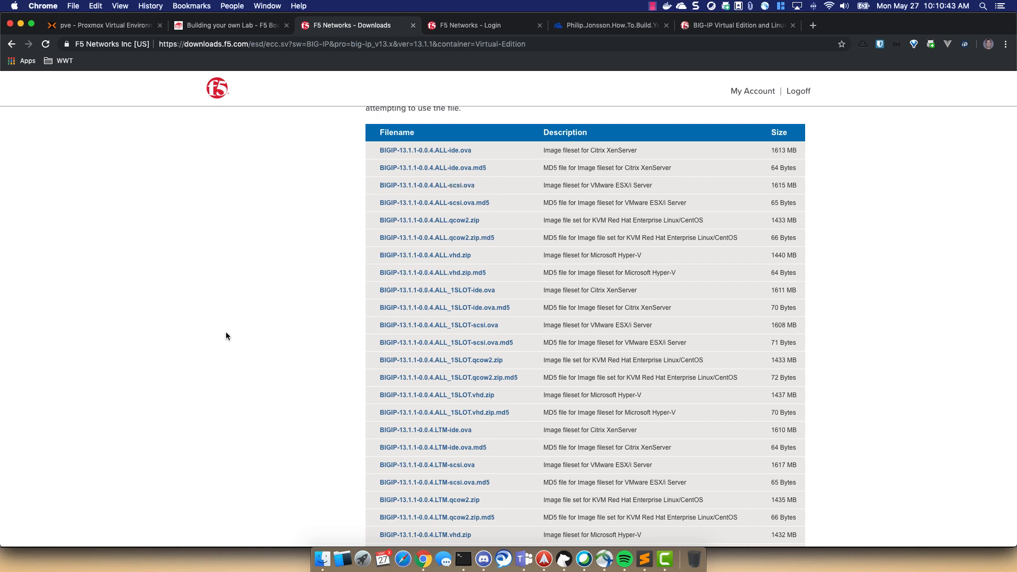
- Download BIGIP-13.1.1-0.0.4.ALL.qcow2.zip from the USA - West Coast mirror
{"action": "left_click", "coordinate": [455, 221]}
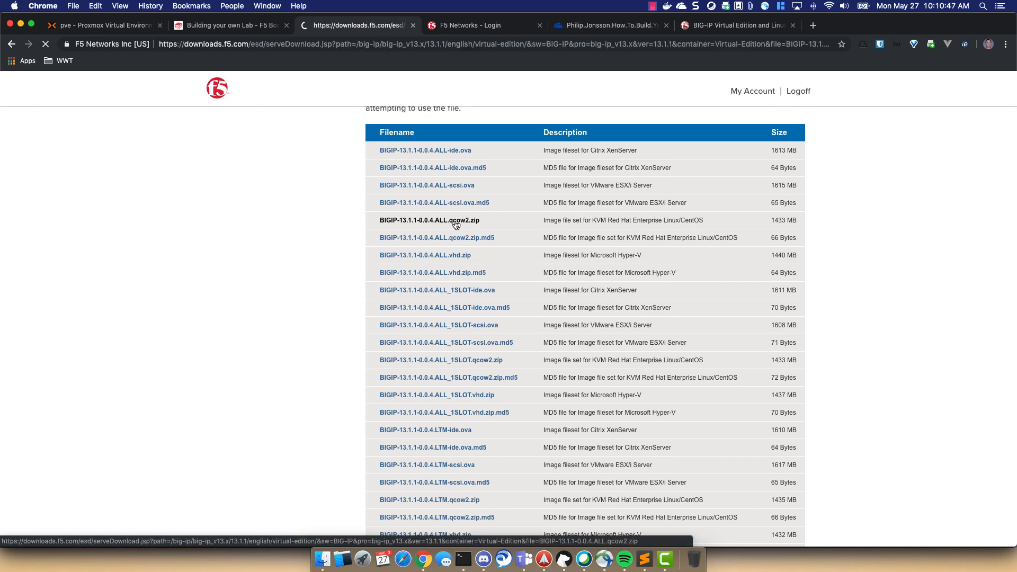
{"action": "scroll", "coordinate": [453, 228], "scroll_direction": "down", "scroll_amount": 1}
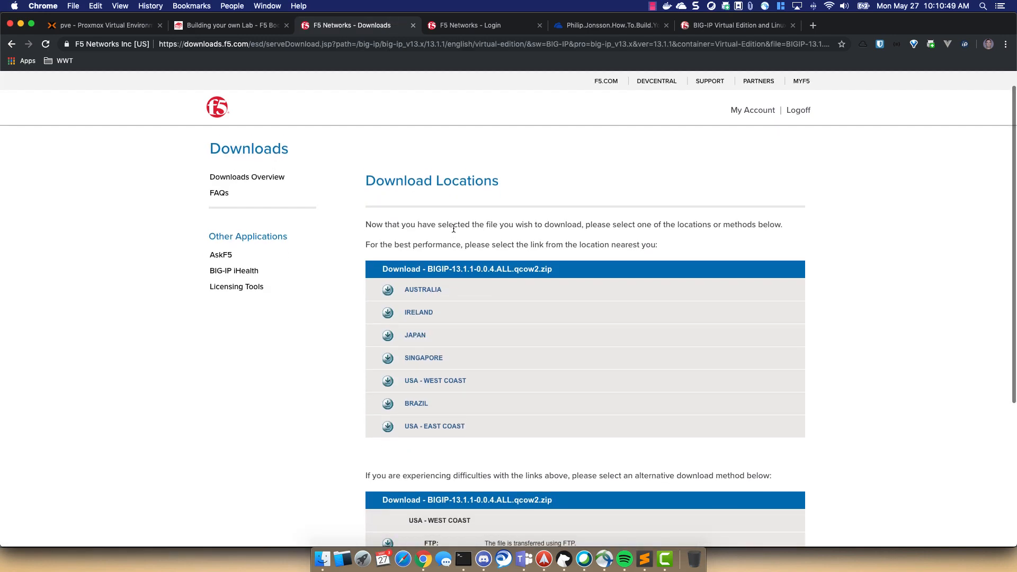
{"action": "scroll", "coordinate": [454, 228], "scroll_direction": "down", "scroll_amount": 2}
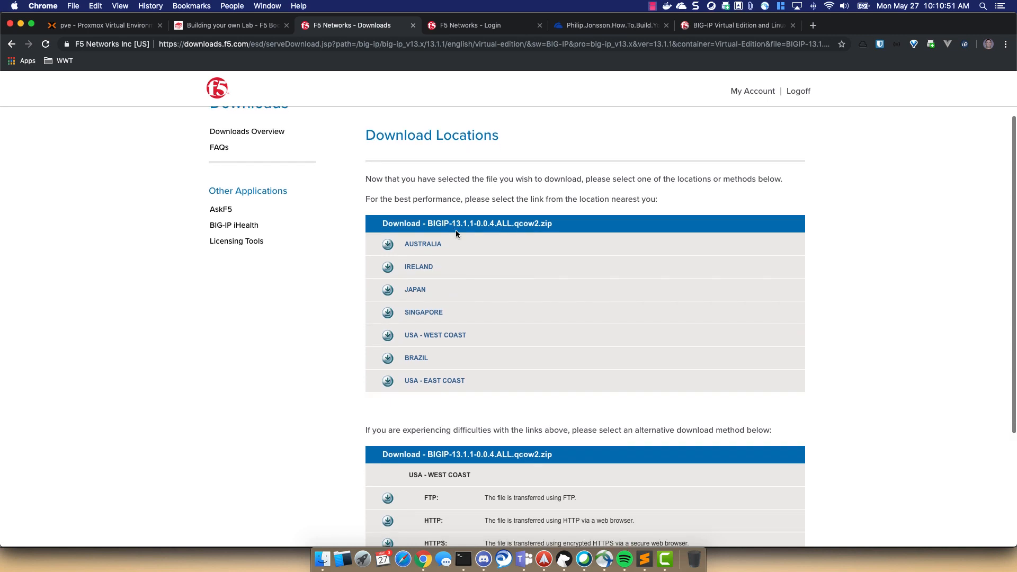
{"action": "left_click", "coordinate": [449, 337]}
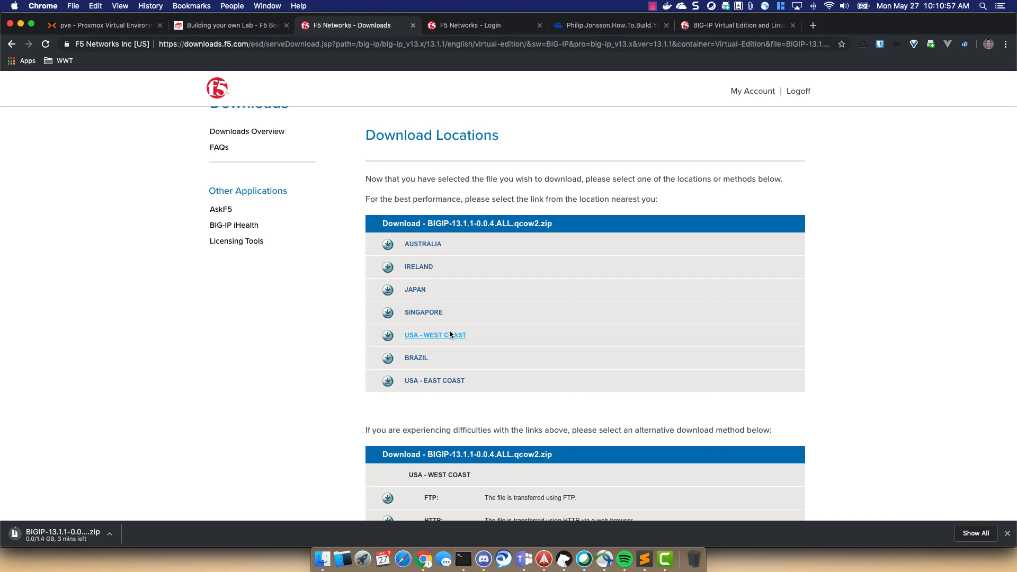
- Dismiss the download bar, close both F5 tabs and return to the Proxmox tab
{"action": "left_click", "coordinate": [1008, 533]}
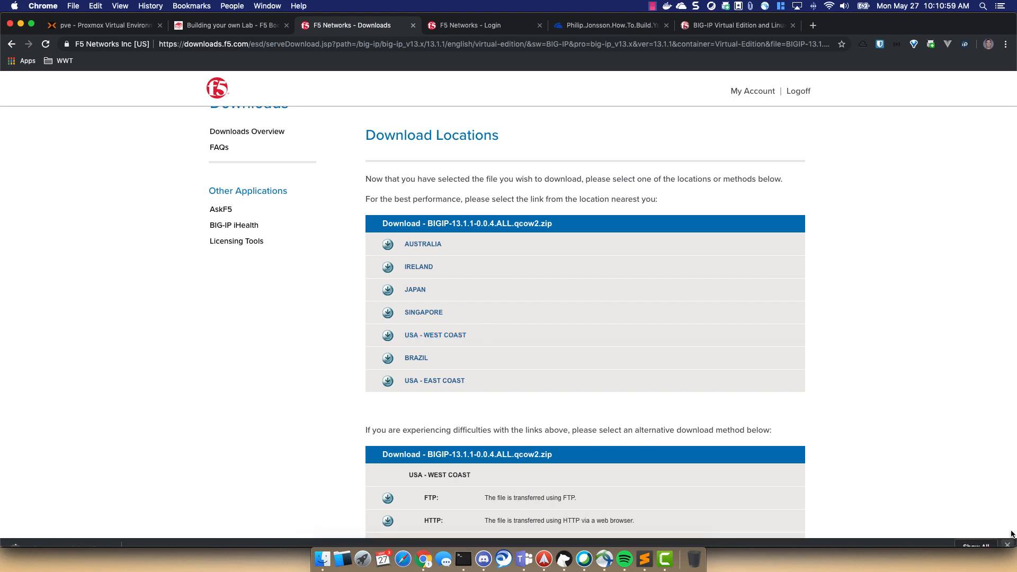
{"action": "left_click", "coordinate": [412, 26]}
{"action": "left_click", "coordinate": [413, 26]}
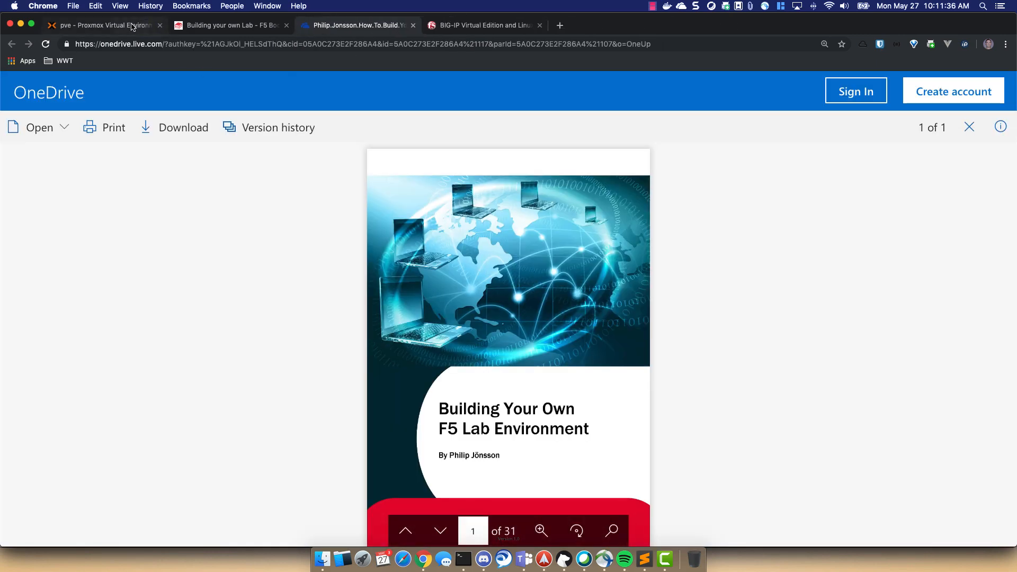
{"action": "left_click", "coordinate": [134, 27]}
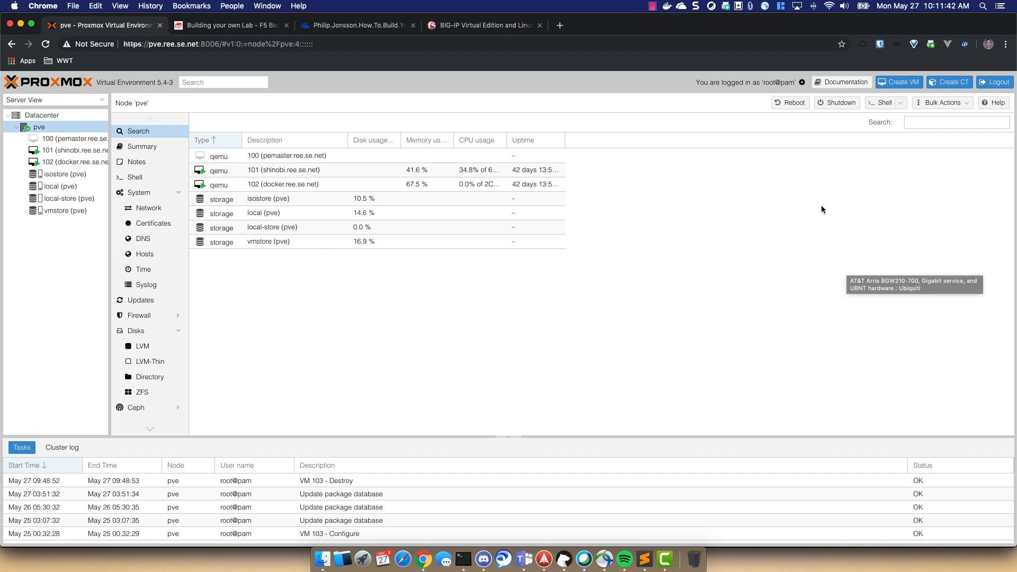
- Start a new VM named f5.ree.se.net that uses no installation media
{"action": "left_click", "coordinate": [907, 82]}
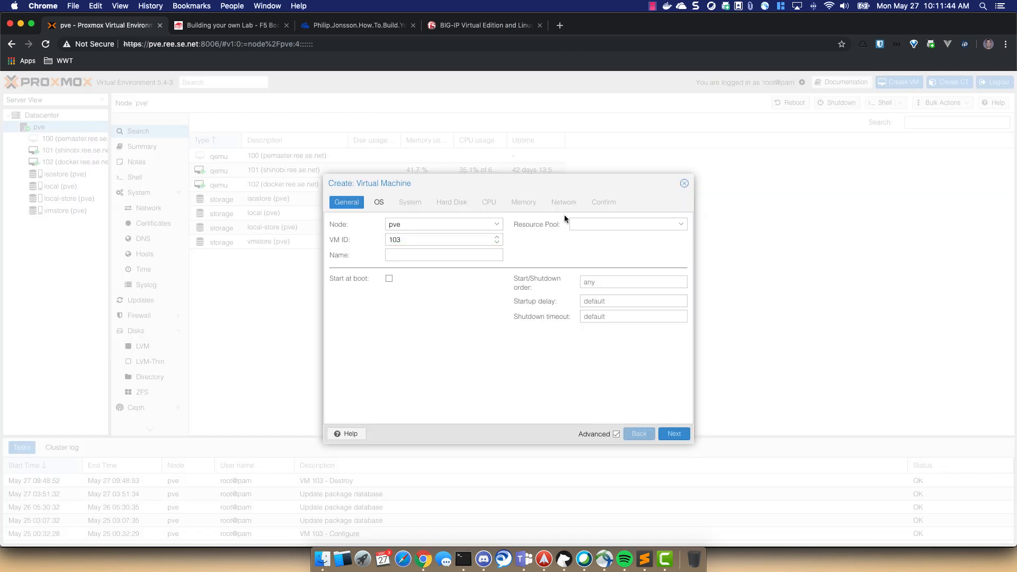
{"action": "left_click", "coordinate": [440, 257]}
{"action": "type", "text": "f5.ree.se.net"}
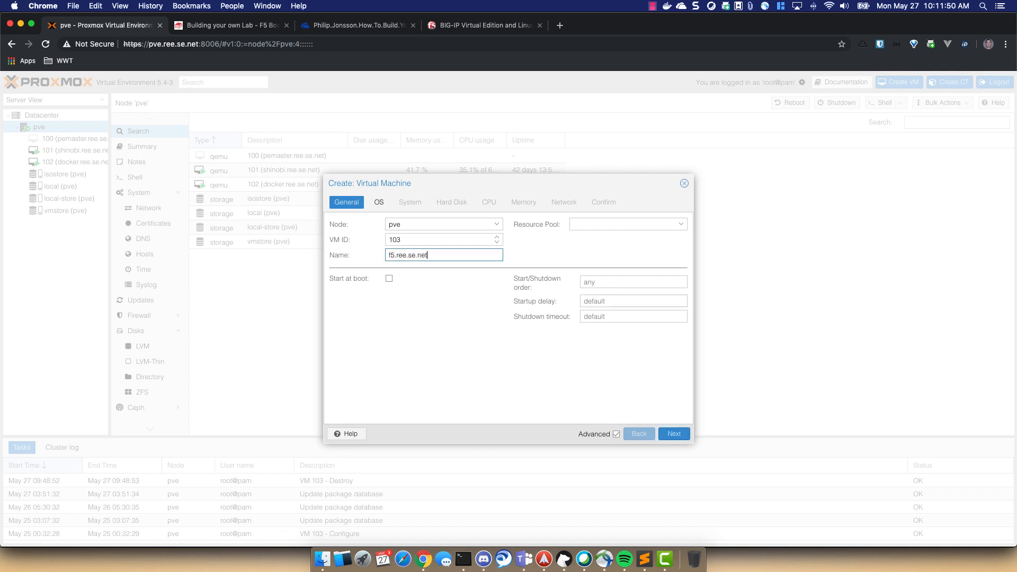
{"action": "left_click", "coordinate": [674, 433]}
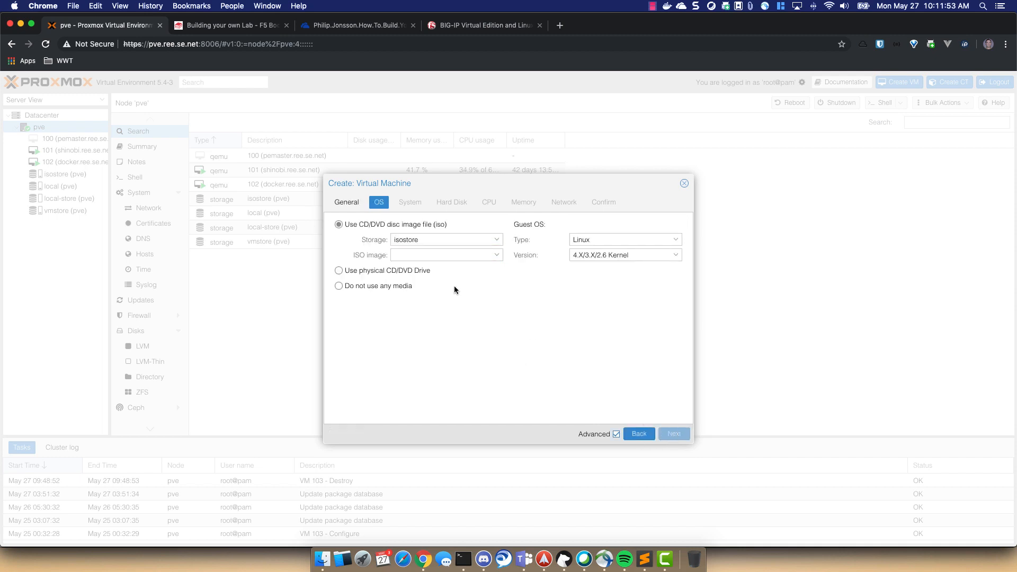
{"action": "left_click", "coordinate": [377, 286]}
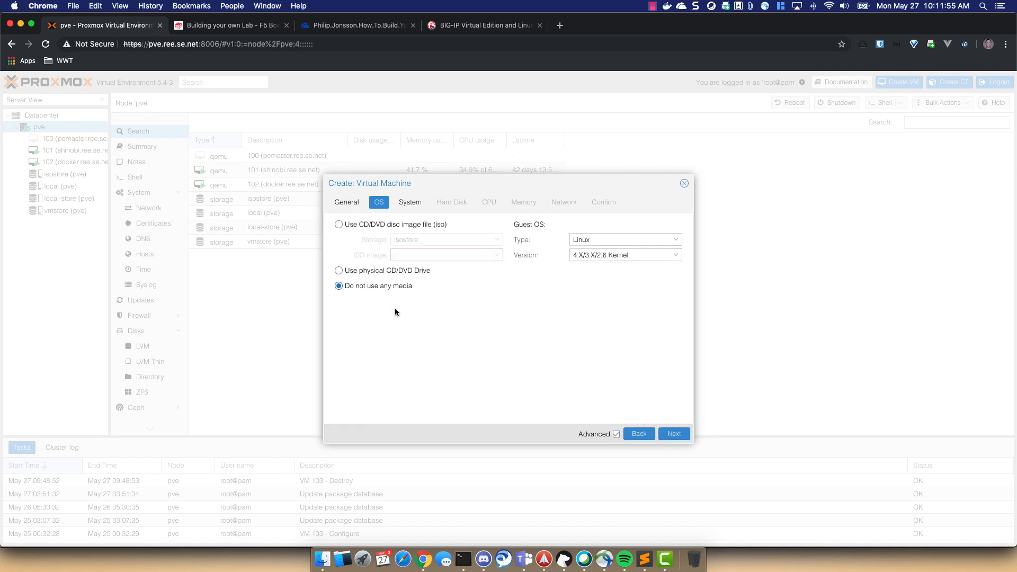
{"action": "left_click", "coordinate": [676, 436]}
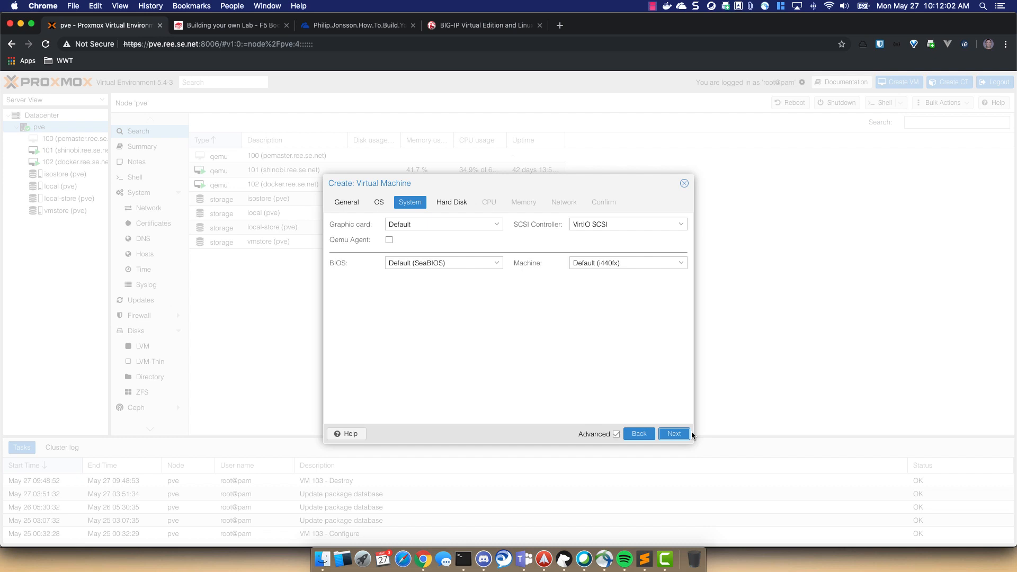
- Keep default system and disk settings and give the VM 2 sockets and more cores
{"action": "left_click", "coordinate": [689, 434]}
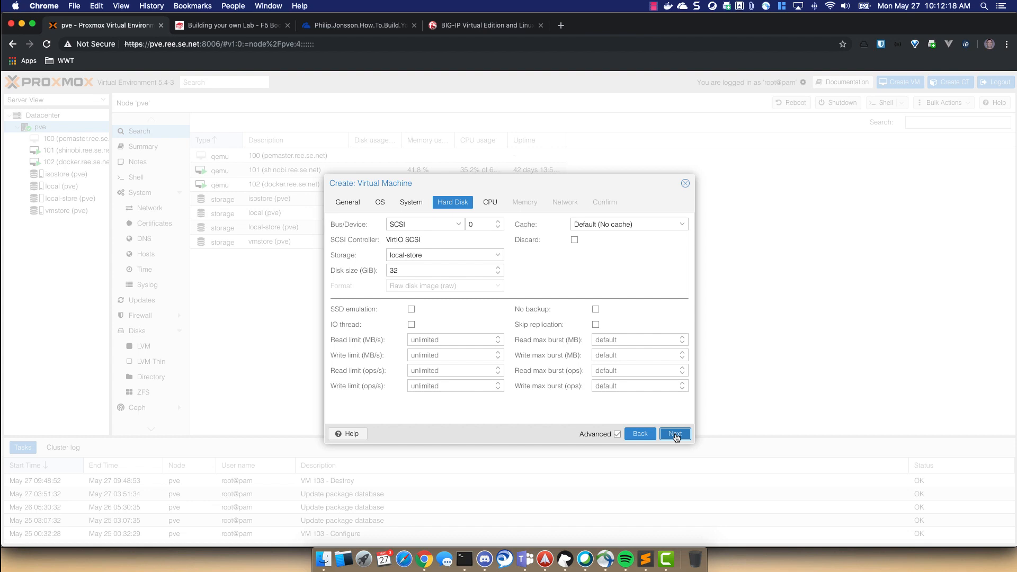
{"action": "left_click", "coordinate": [676, 435]}
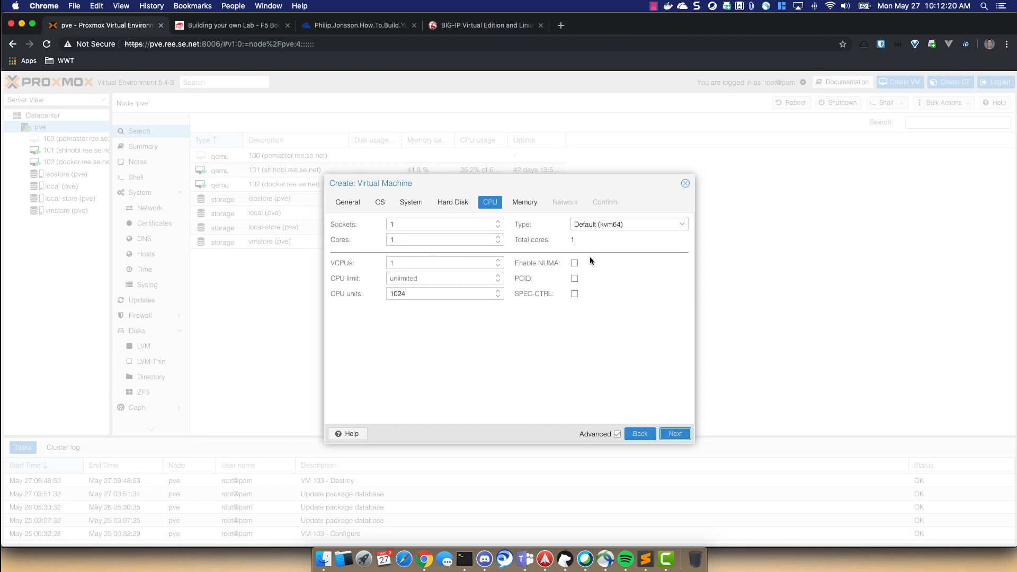
{"action": "left_click", "coordinate": [498, 223]}
{"action": "left_click", "coordinate": [498, 236]}
- Set VM memory to 8192 MiB, keep VirtIO on vmbr0, and check the F5 KVM setup PDF
{"action": "left_click", "coordinate": [676, 434]}
{"action": "double_click", "coordinate": [461, 225]}
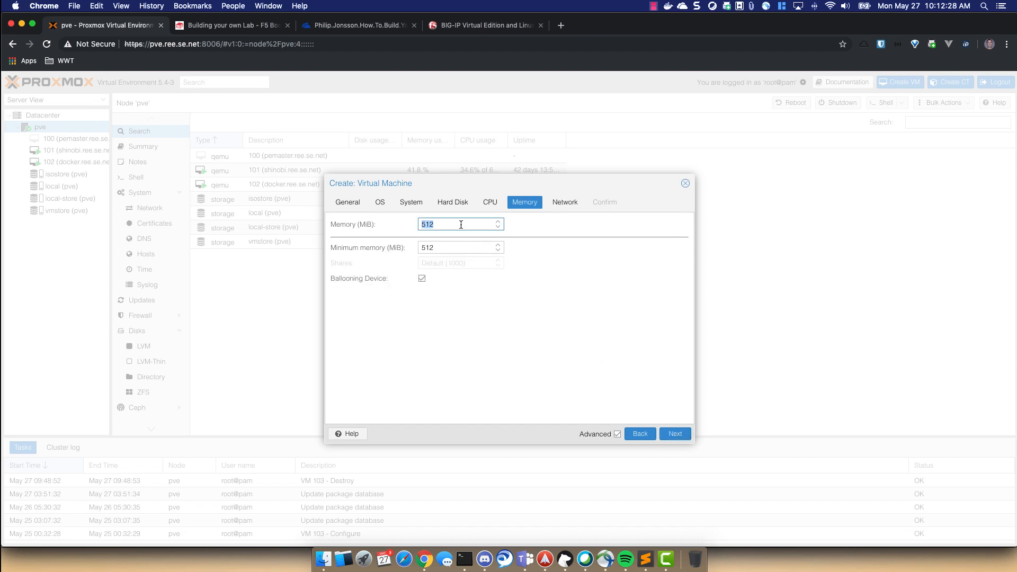
{"action": "type", "text": "8192"}
{"action": "left_click", "coordinate": [689, 435]}
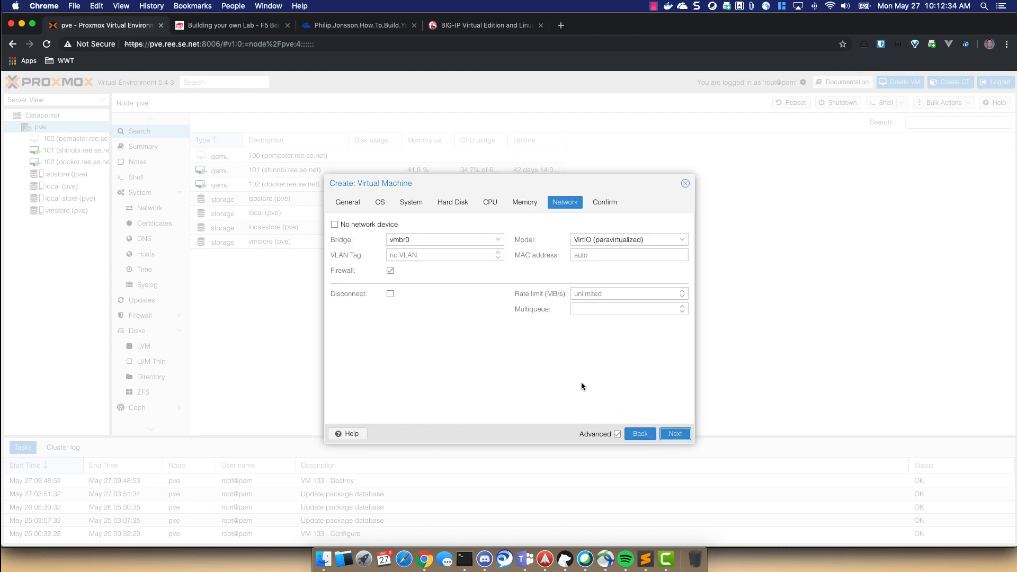
{"action": "left_click", "coordinate": [493, 25]}
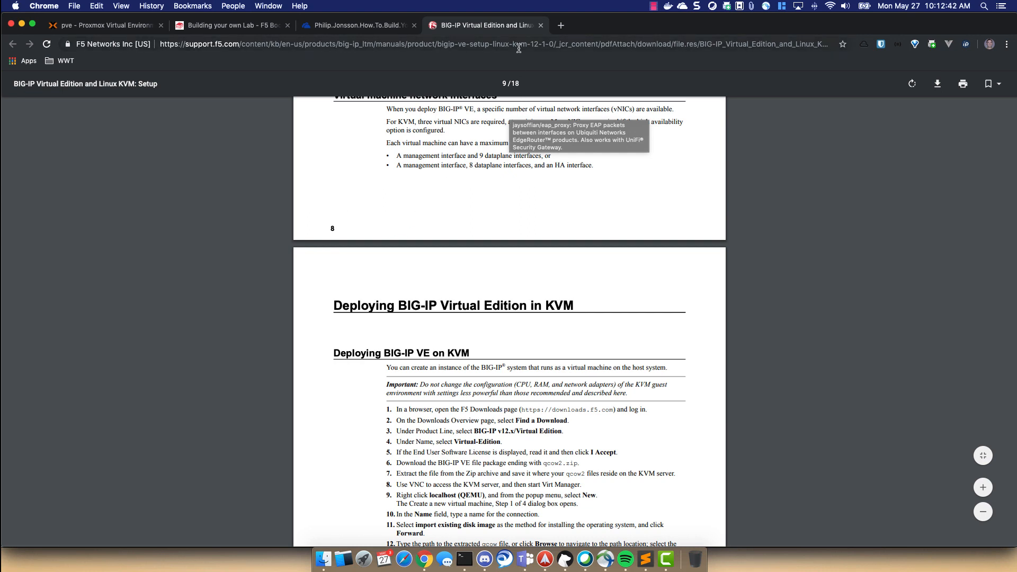
- Highlight the manual's line requiring three NICs for KVM, then return to Proxmox
{"action": "scroll", "coordinate": [409, 195], "scroll_direction": "up", "scroll_amount": 1}
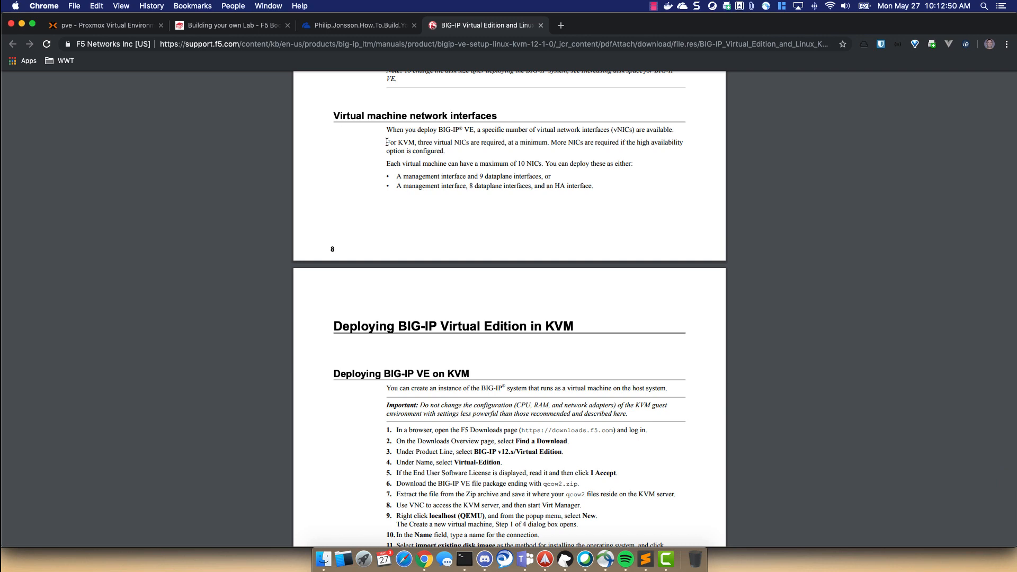
{"action": "left_click_drag", "start_coordinate": [386, 142], "coordinate": [455, 150]}
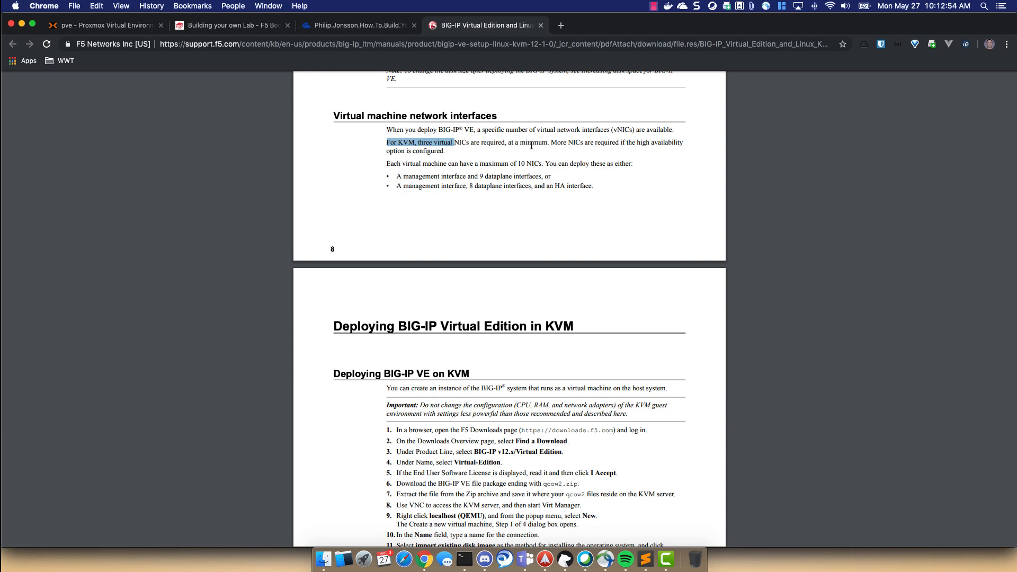
{"action": "left_click", "coordinate": [566, 144]}
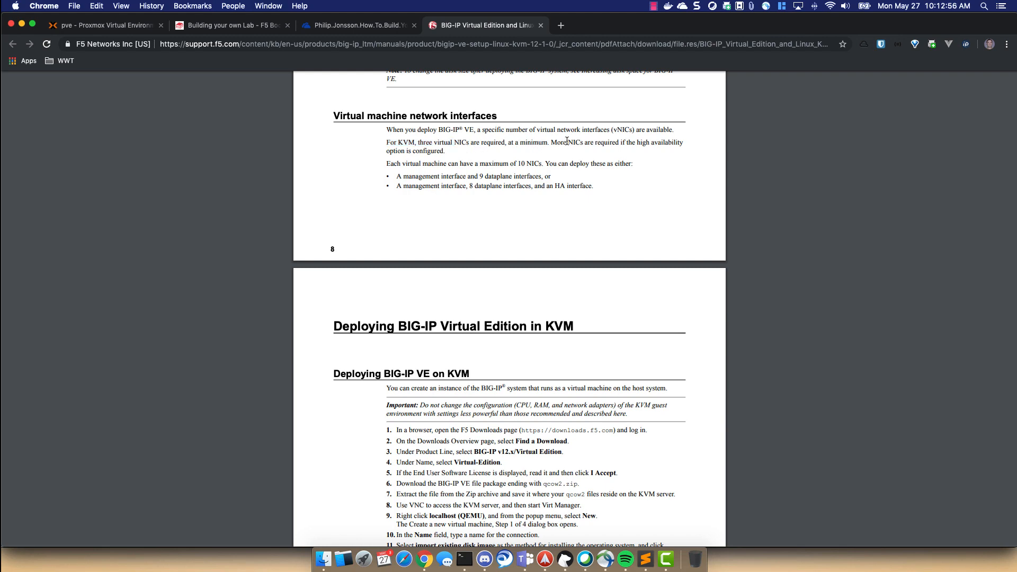
{"action": "left_click", "coordinate": [101, 25]}
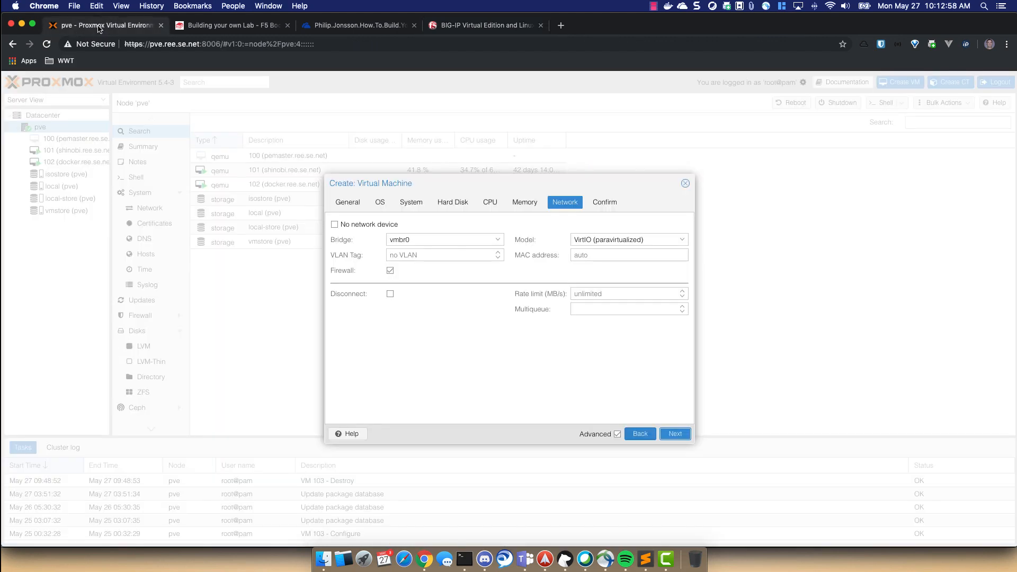
- Finish creating VM 103 and open its Hardware list
{"action": "left_click", "coordinate": [676, 434]}
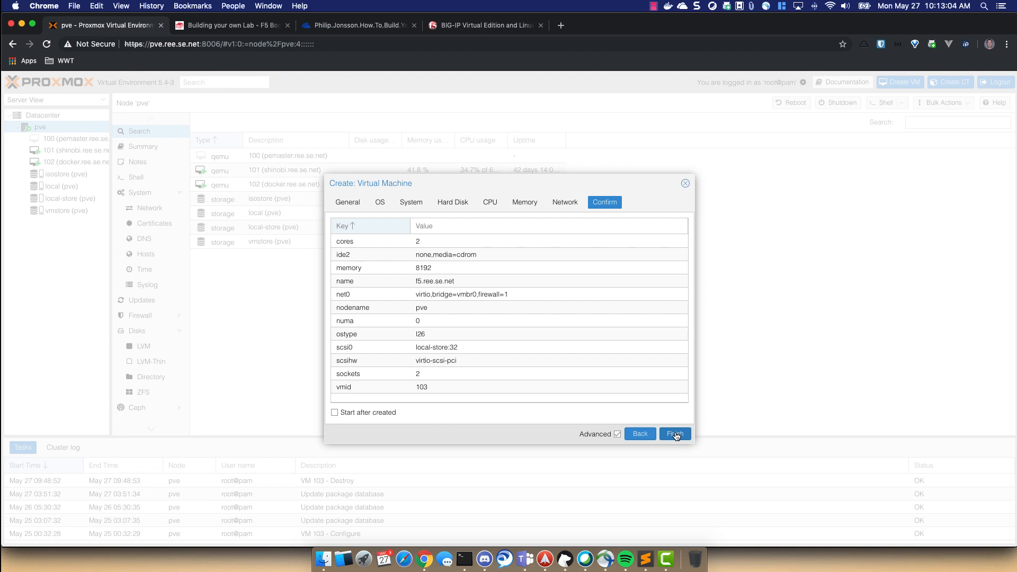
{"action": "left_click", "coordinate": [675, 434]}
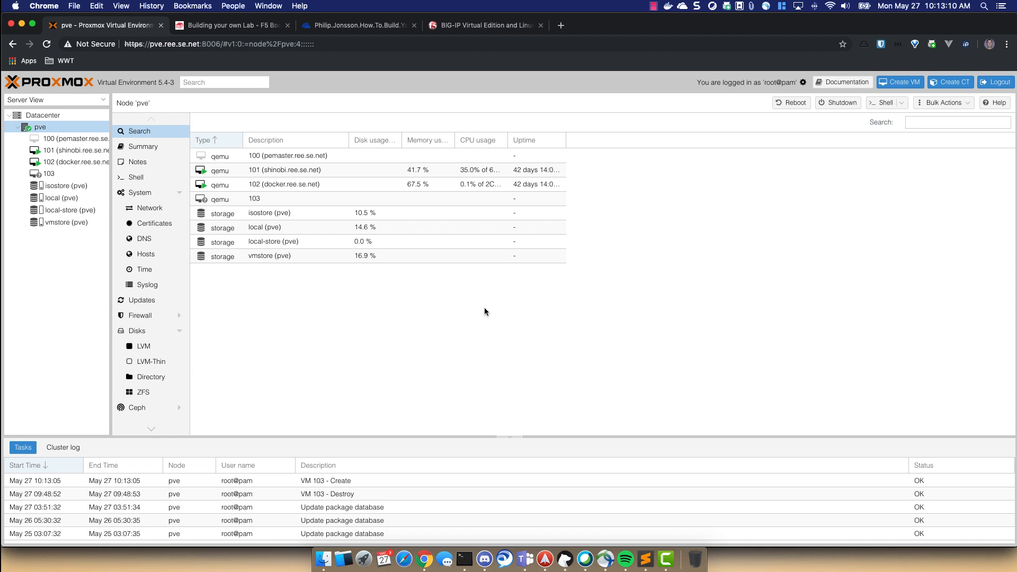
{"action": "left_click", "coordinate": [48, 175]}
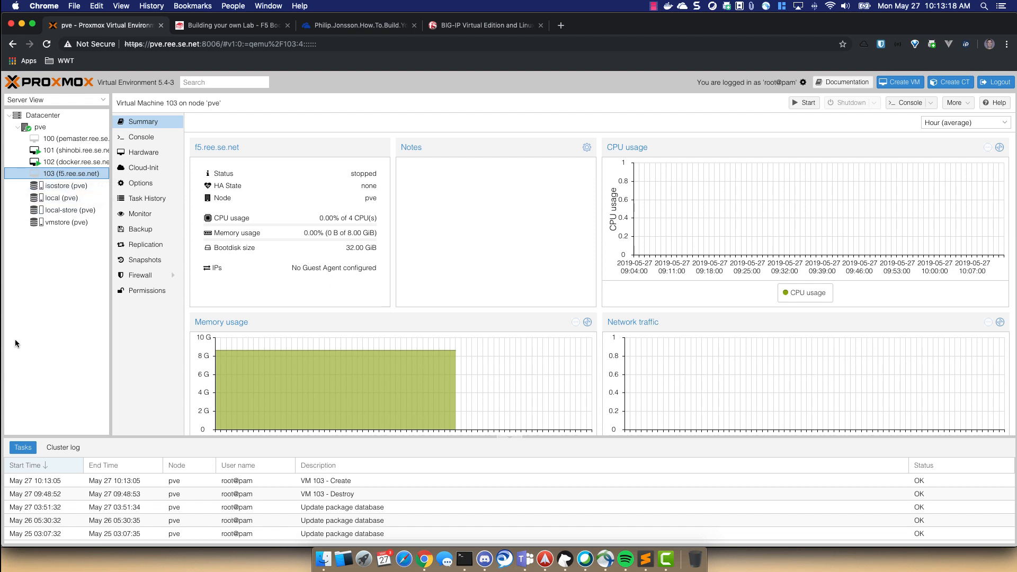
{"action": "left_click", "coordinate": [151, 154]}
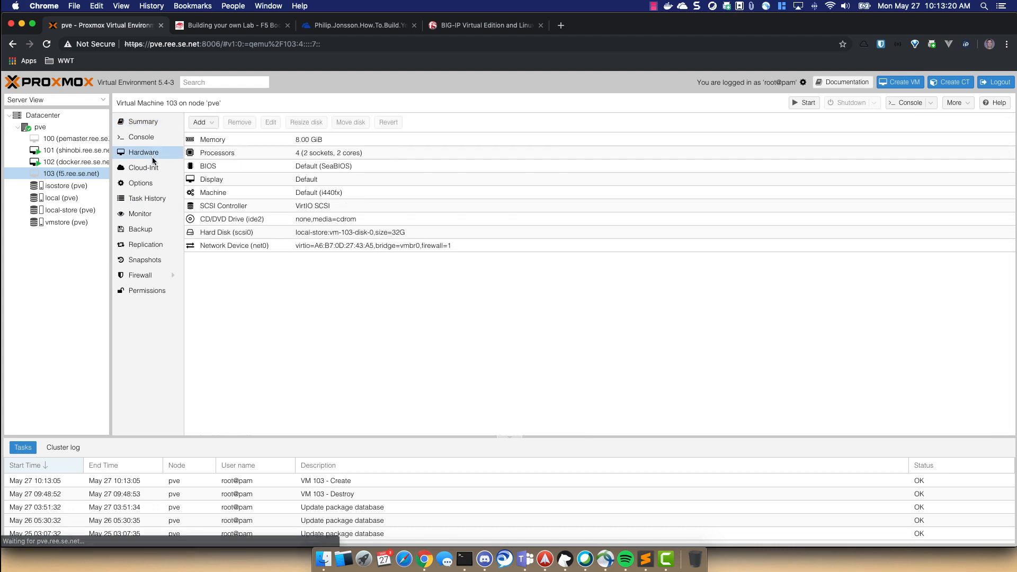
- Add a second VirtIO network device with the firewall disabled
{"action": "left_click", "coordinate": [206, 123]}
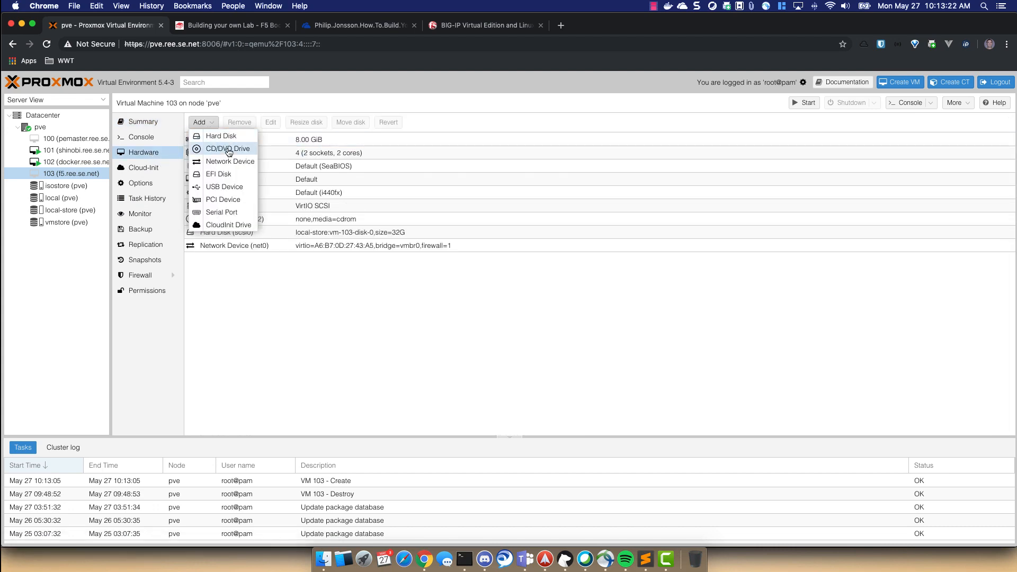
{"action": "left_click", "coordinate": [228, 161]}
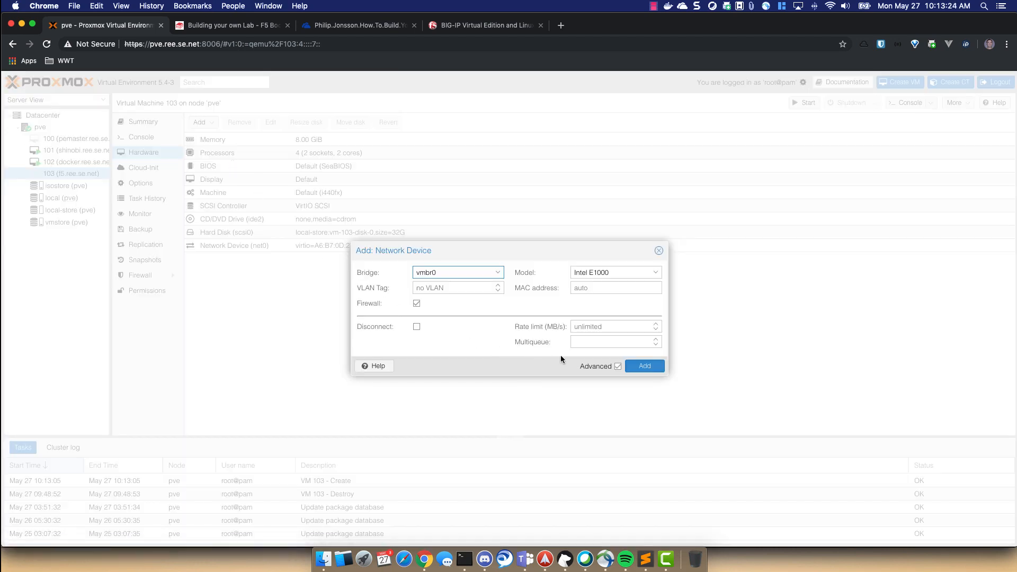
{"action": "left_click", "coordinate": [656, 274]}
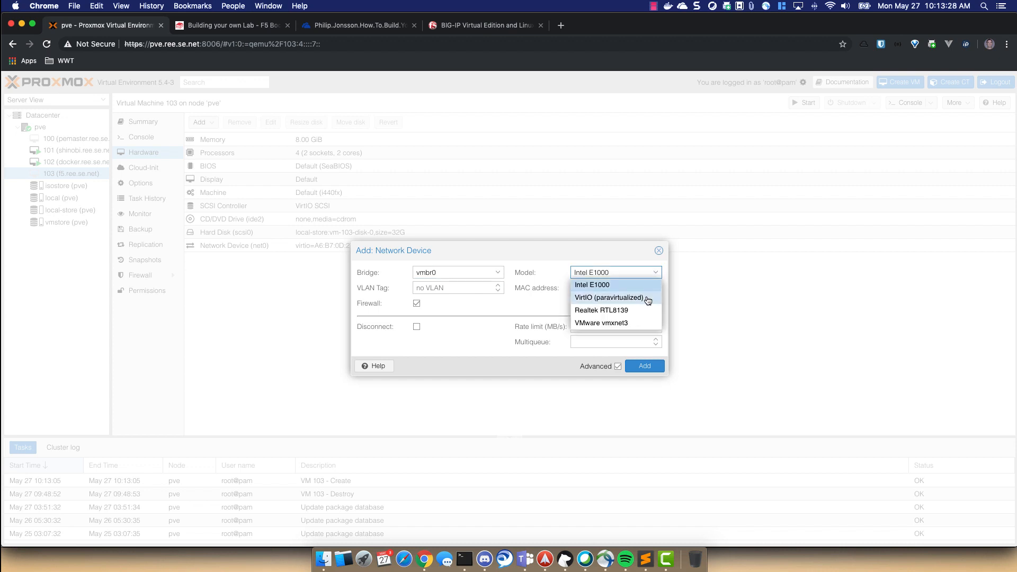
{"action": "left_click", "coordinate": [610, 298]}
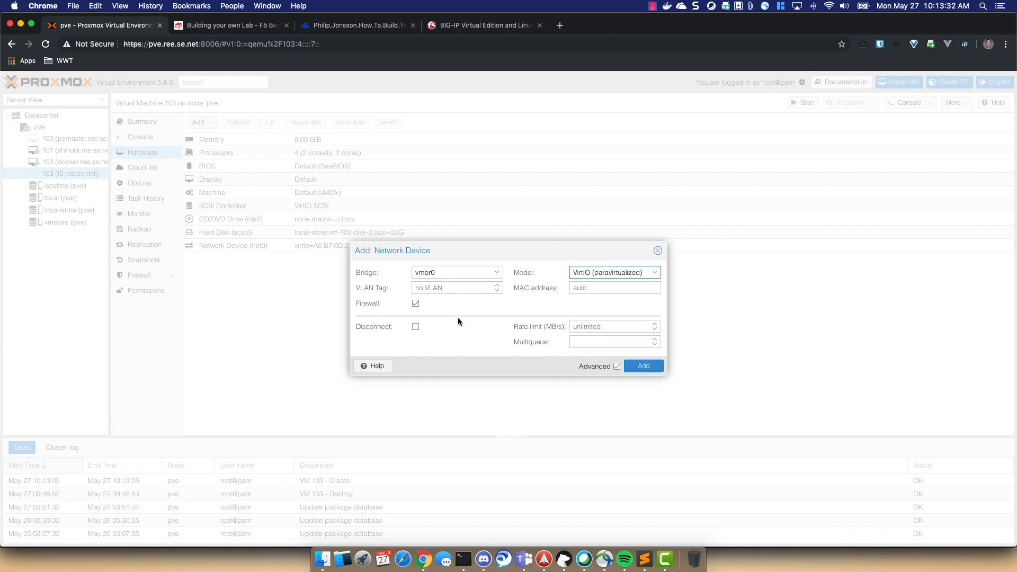
{"action": "left_click", "coordinate": [415, 304]}
{"action": "left_click", "coordinate": [648, 369]}
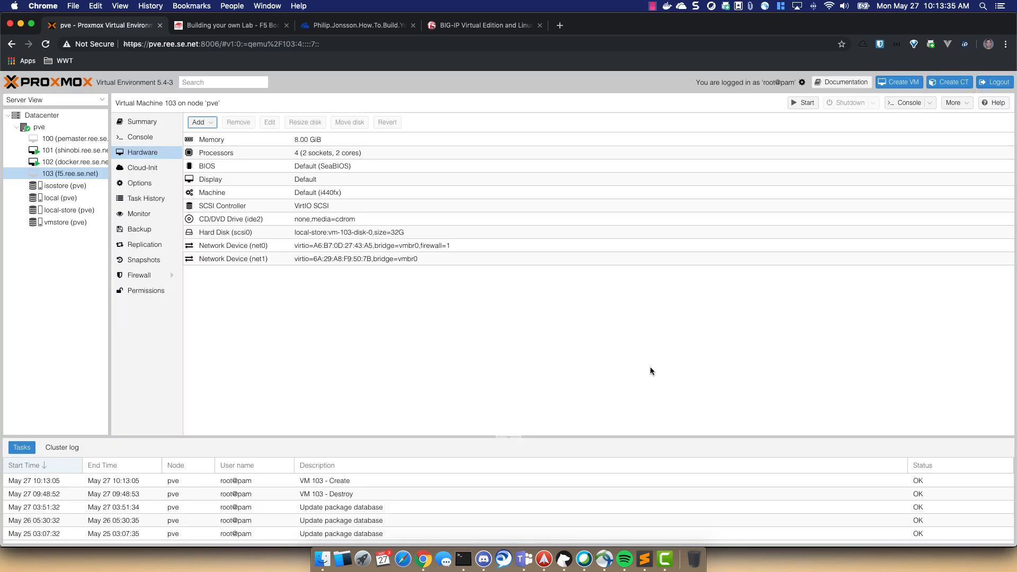
- Add a third VirtIO network device without firewall, then select net0
{"action": "left_click", "coordinate": [210, 123]}
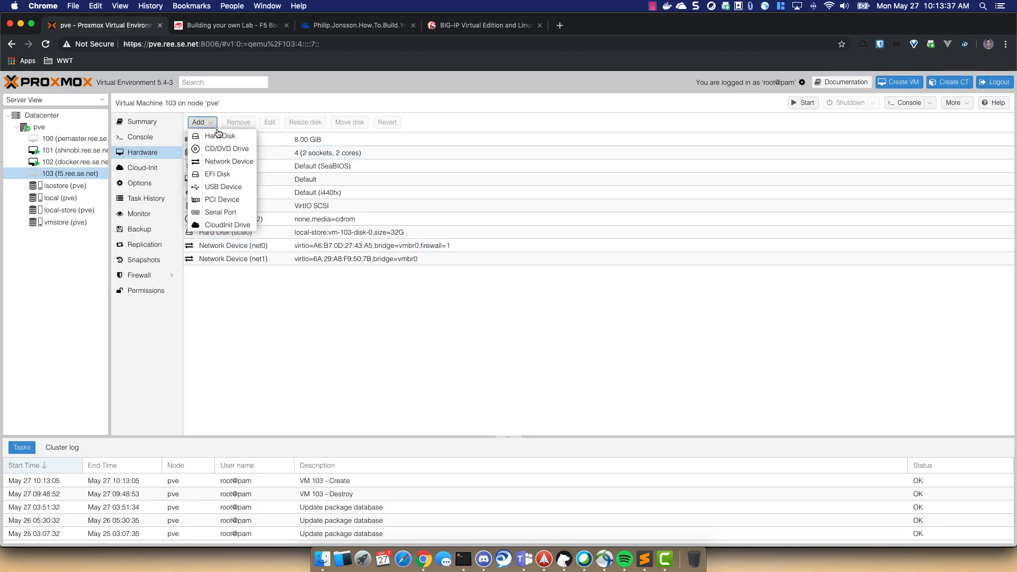
{"action": "left_click", "coordinate": [228, 161]}
{"action": "left_click", "coordinate": [593, 274]}
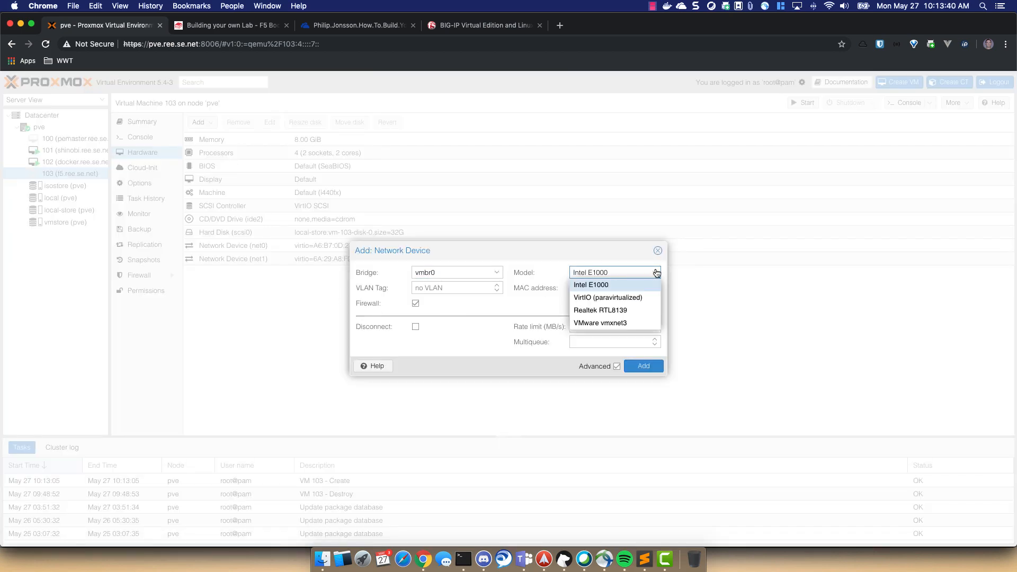
{"action": "left_click", "coordinate": [638, 296]}
{"action": "left_click", "coordinate": [416, 303]}
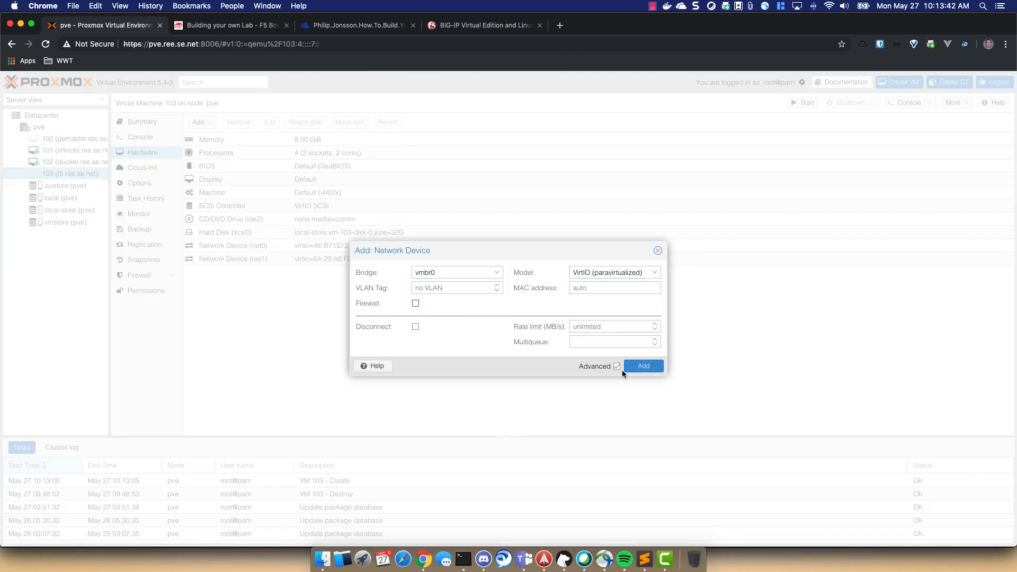
{"action": "left_click", "coordinate": [648, 366]}
{"action": "left_click", "coordinate": [411, 248]}
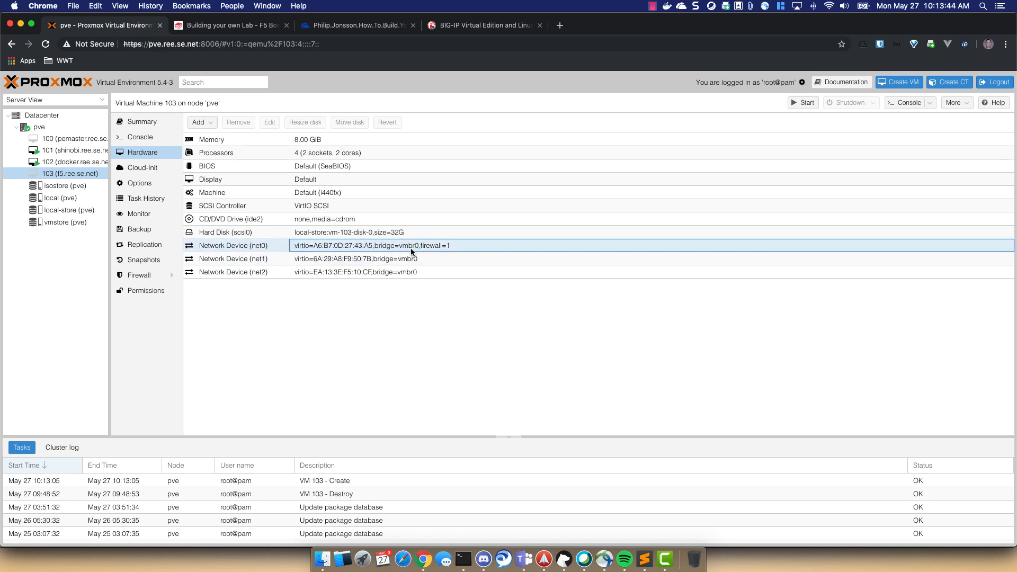
- Disable the firewall on net0 and save the change
{"action": "left_click", "coordinate": [269, 123]}
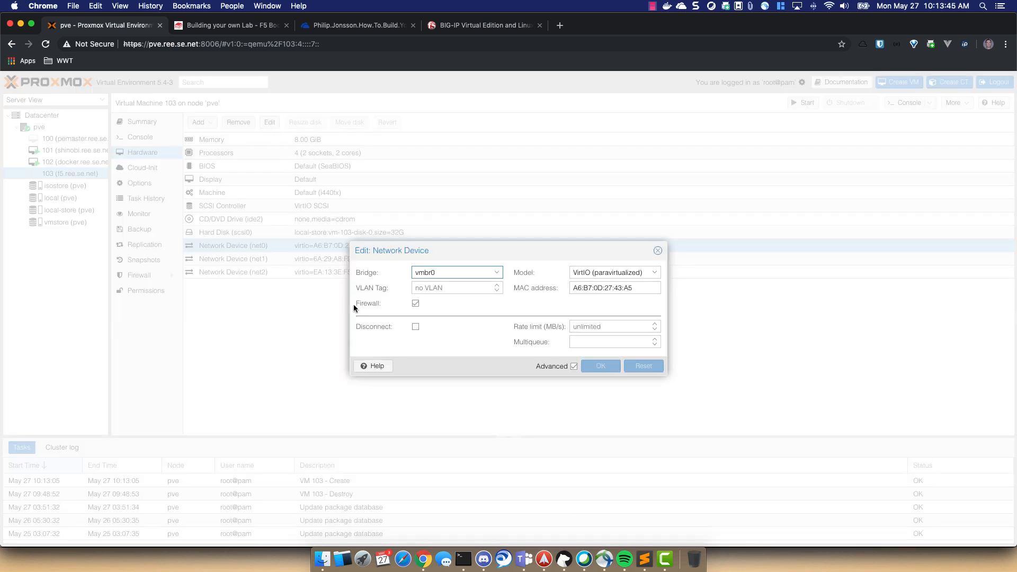
{"action": "left_click", "coordinate": [416, 304]}
{"action": "left_click", "coordinate": [651, 367]}
{"action": "left_click", "coordinate": [415, 304]}
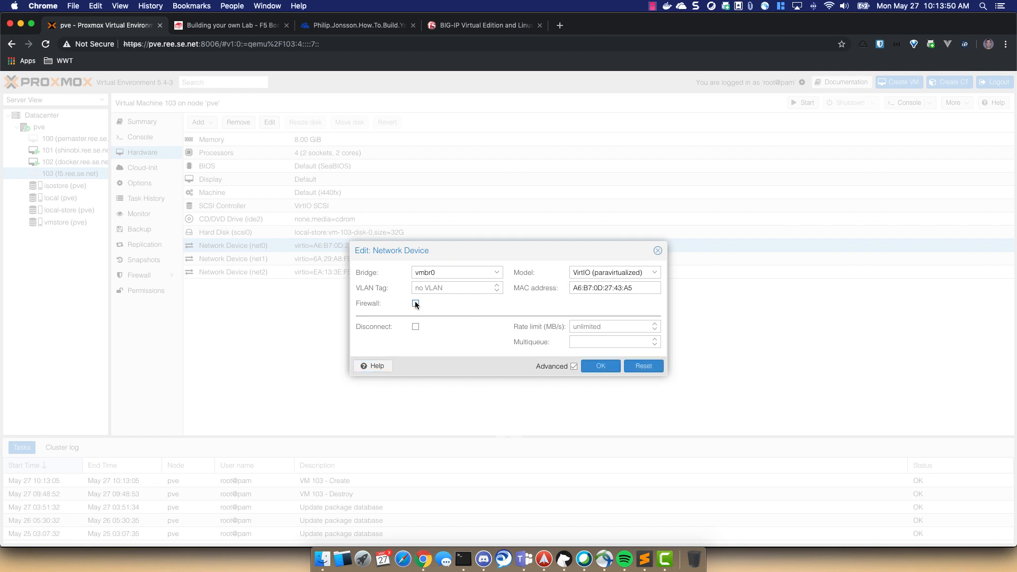
{"action": "left_click", "coordinate": [604, 366]}
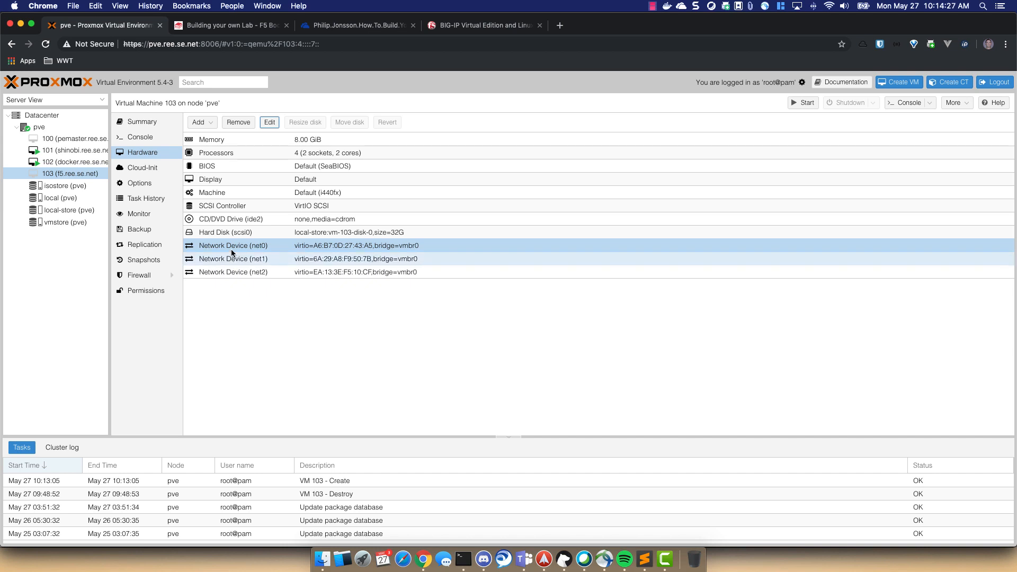
- Detach the 32G scsi0 hard disk and remove the resulting unused disk
{"action": "left_click", "coordinate": [231, 235]}
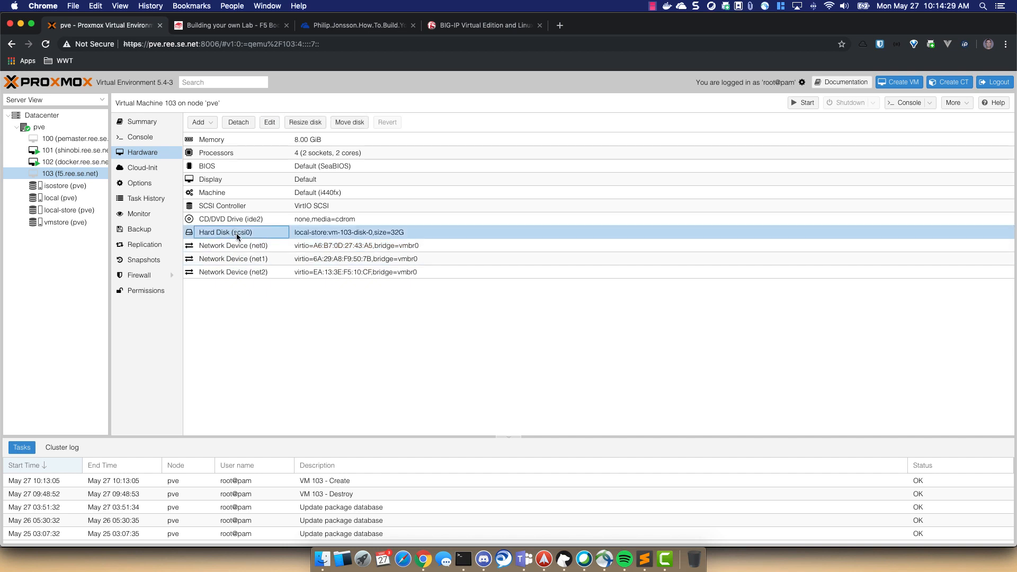
{"action": "left_click", "coordinate": [242, 123]}
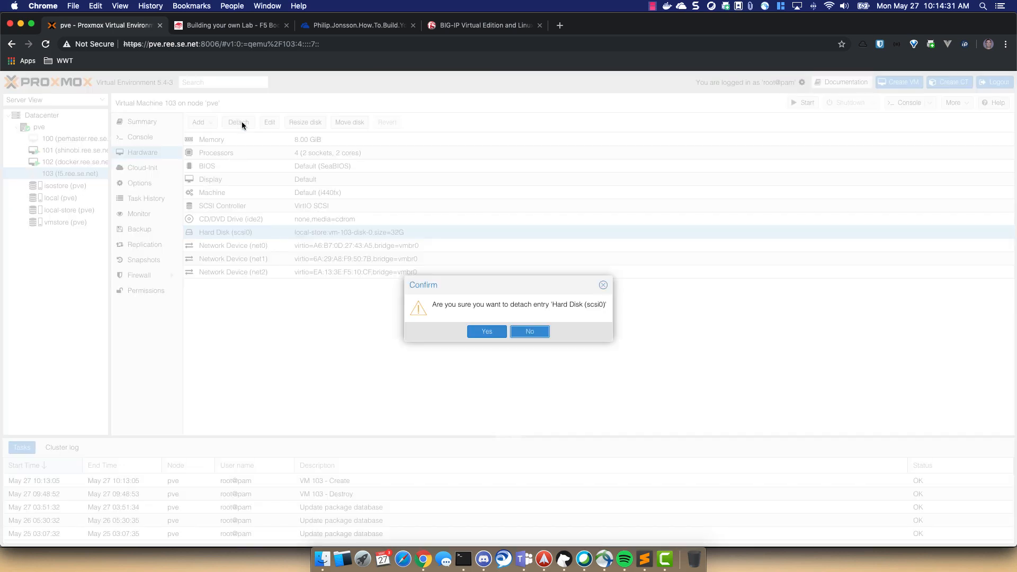
{"action": "left_click", "coordinate": [488, 333]}
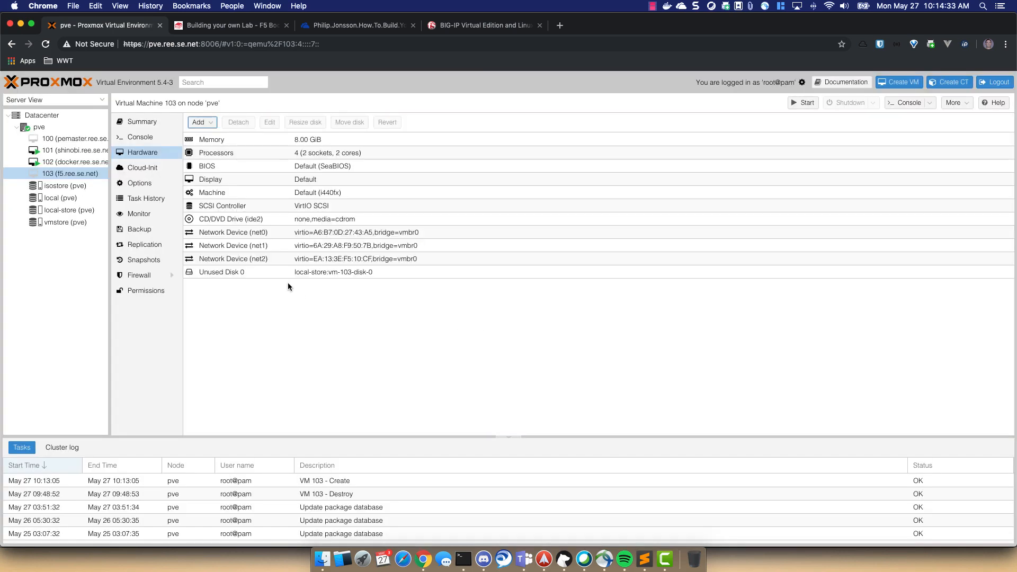
{"action": "left_click", "coordinate": [258, 272]}
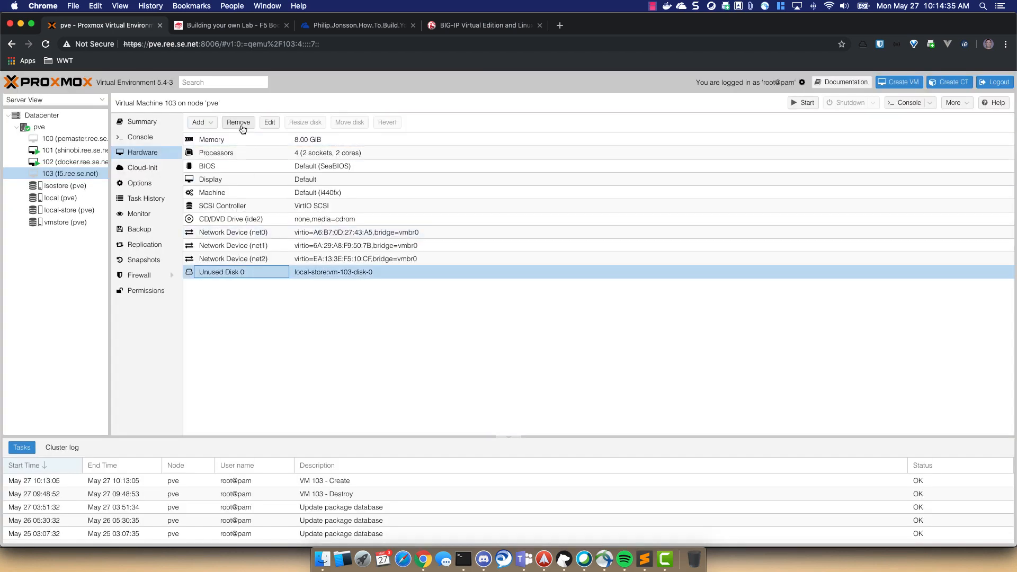
{"action": "left_click", "coordinate": [239, 122]}
{"action": "left_click", "coordinate": [486, 331]}
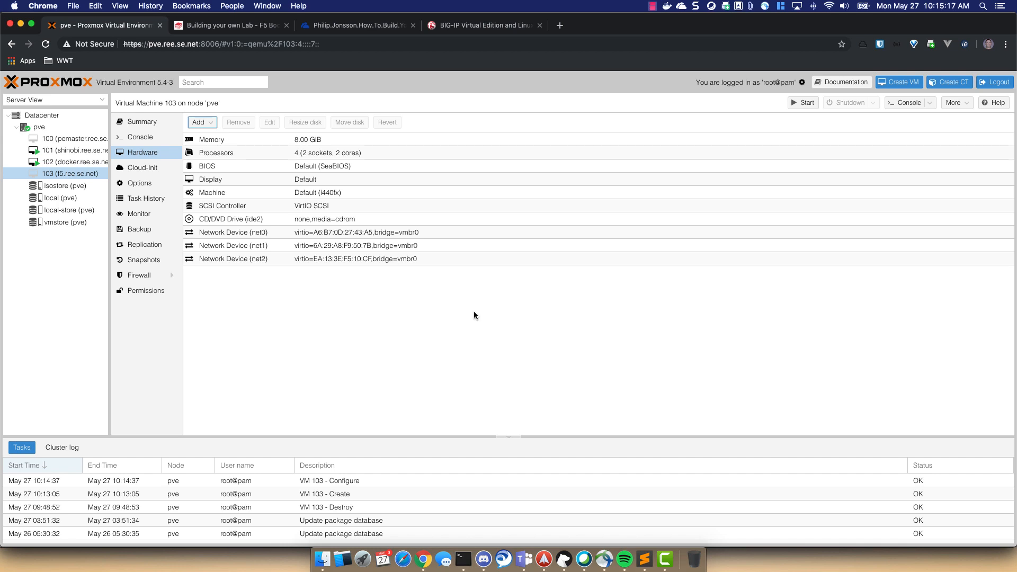
- SSH into pve.ree.se.net as root and list the home folder, marking the BIGIP-13.1.1 zip name
{"action": "left_click", "coordinate": [463, 559]}
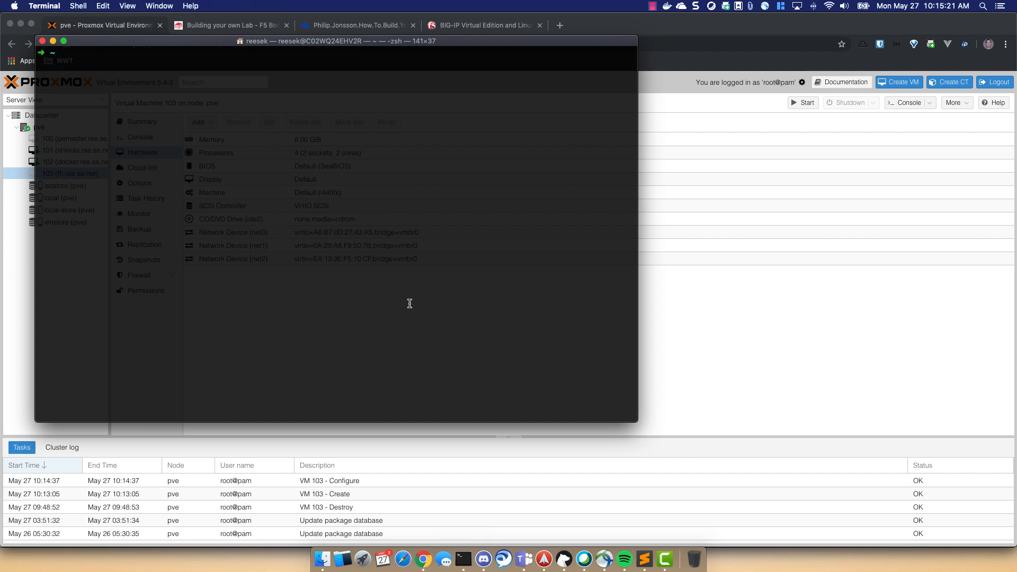
{"action": "type", "text": "ssh -l"}
{"action": "type", "text": "root pve.ree.se.net"}
{"action": "key", "text": "Return"}
{"action": "type", "text": "ls -l"}
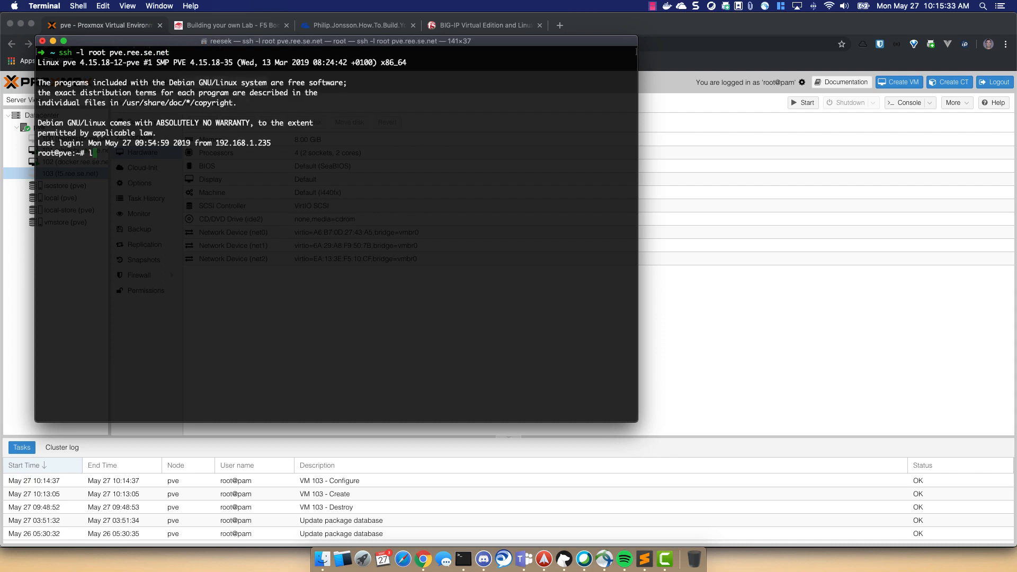
{"action": "key", "text": "Return"}
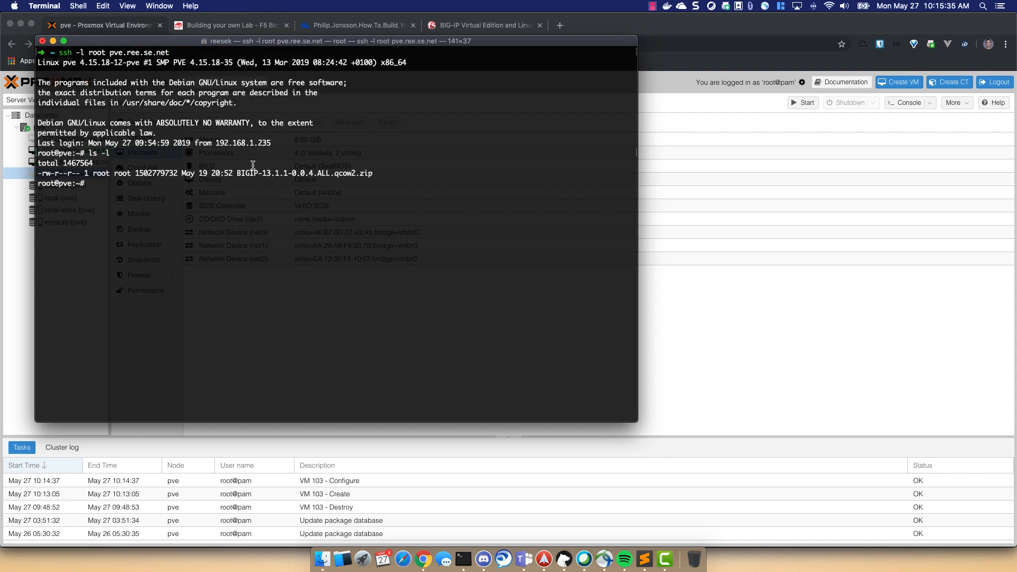
{"action": "left_click_drag", "start_coordinate": [237, 173], "coordinate": [380, 173]}
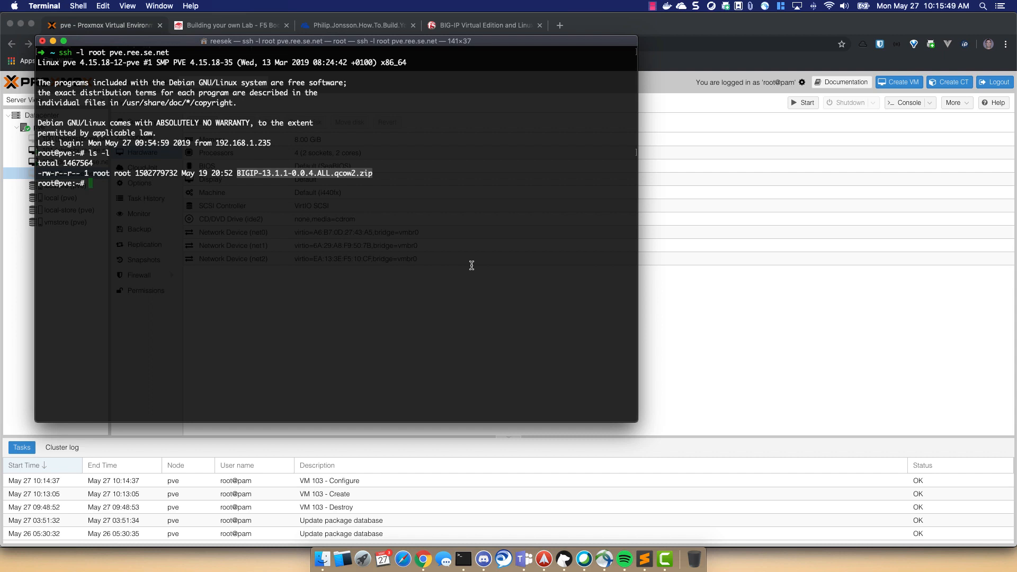
- Change into /mnt/pve/vmstore/images and list its VM folders 100 to 103
{"action": "type", "text": "cd /mnt/"}
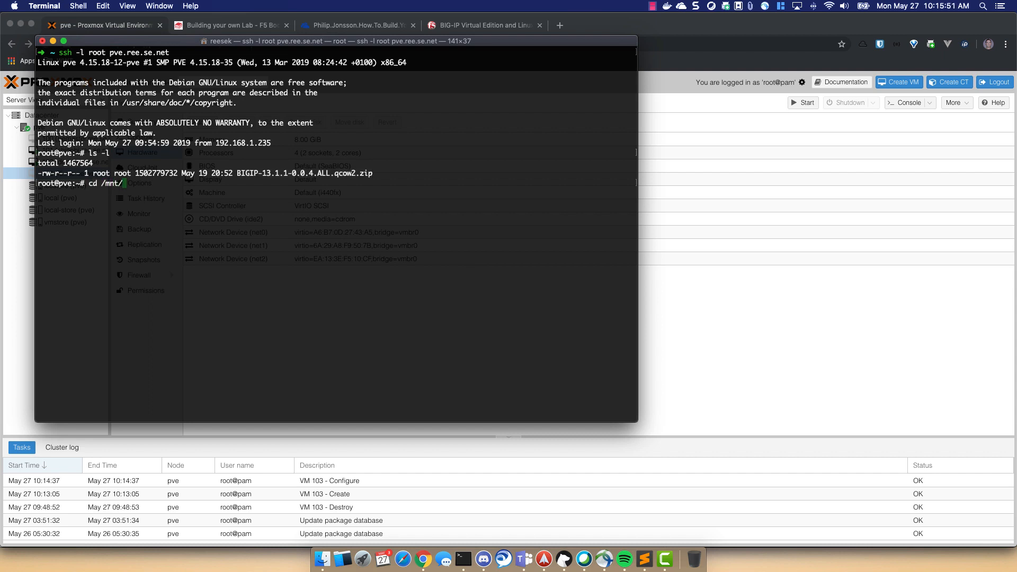
{"action": "type", "text": "pve/vm"}
{"action": "key", "text": "Tab"}
{"action": "type", "text": "im"}
{"action": "key", "text": "Tab"}
{"action": "key", "text": "Return"}
{"action": "type", "text": "ls -l"}
{"action": "key", "text": "Return"}
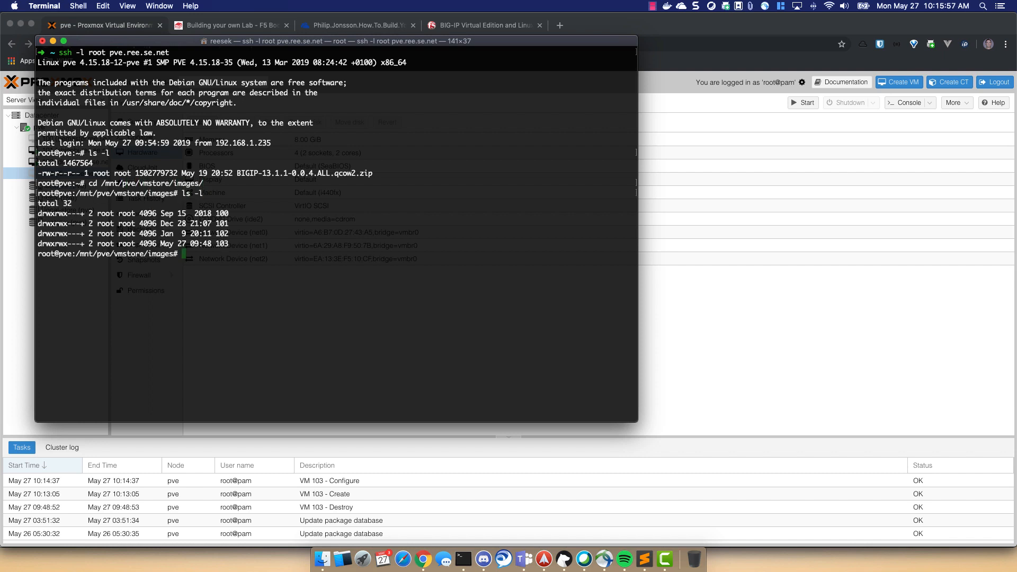
{"action": "left_click_drag", "start_coordinate": [186, 43], "coordinate": [364, 59]}
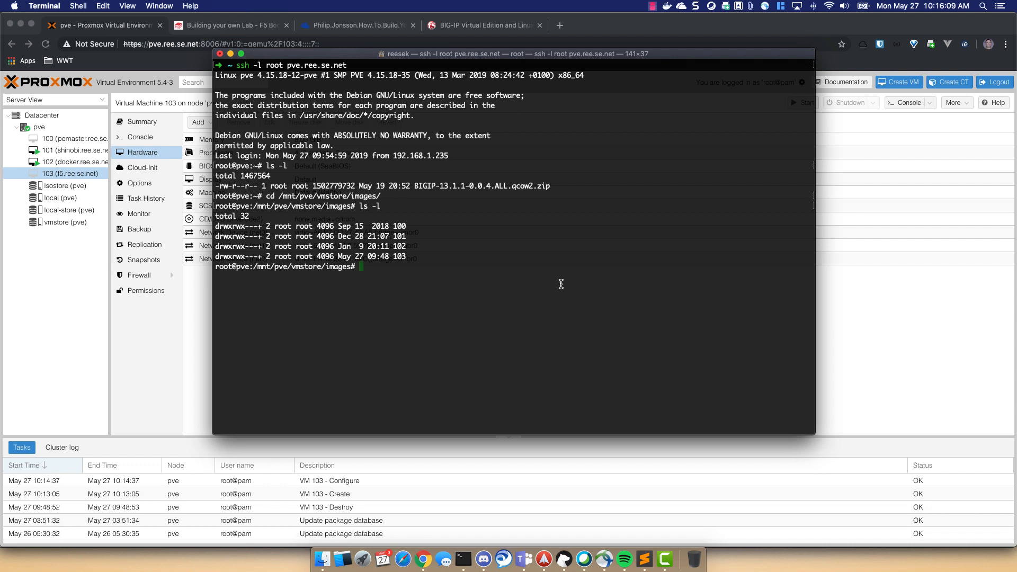
- In VM 103's folder, list the files and unzip the BIG-IP 13.1.1 zip archive
{"action": "type", "text": "cd 103"}
{"action": "key", "text": "Return"}
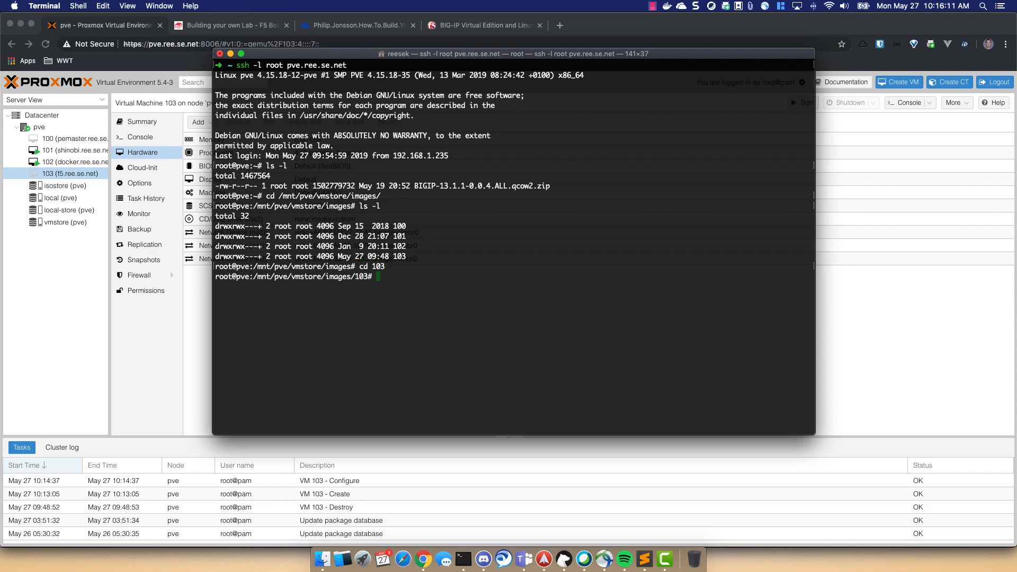
{"action": "type", "text": "ls -l"}
{"action": "key", "text": "Return"}
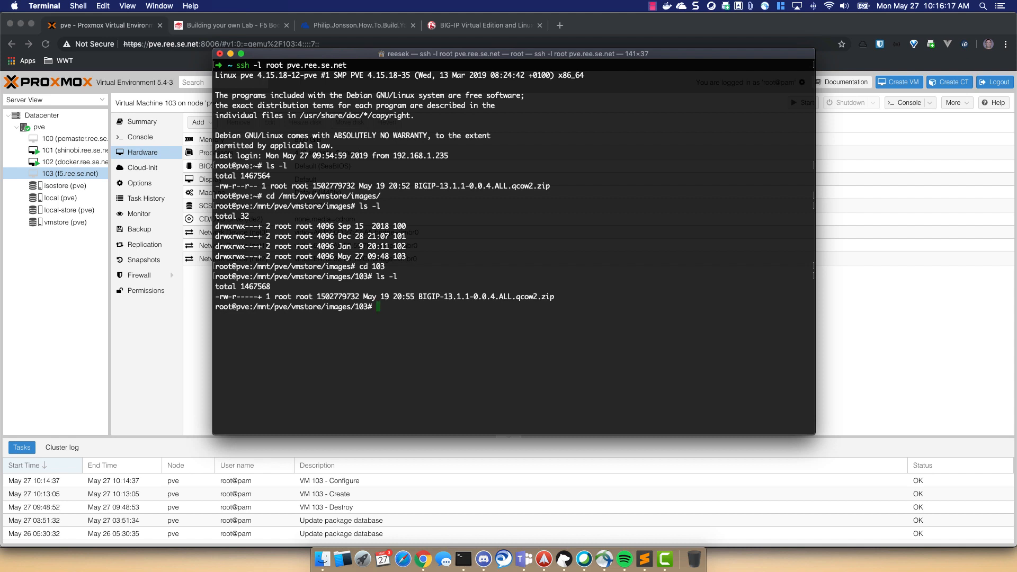
{"action": "type", "text": "unzip BI"}
{"action": "key", "text": "Tab"}
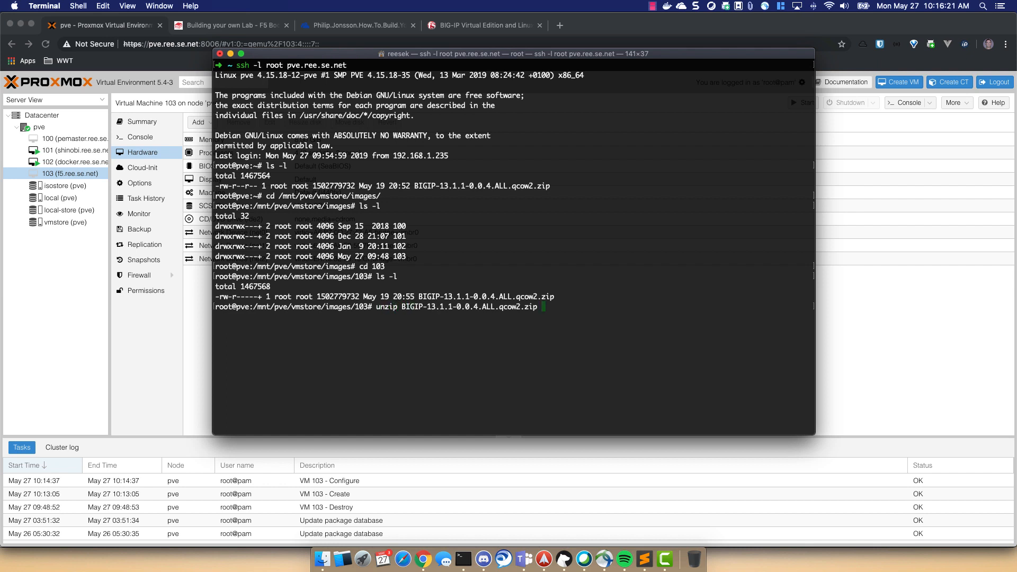
{"action": "key", "text": "Return"}
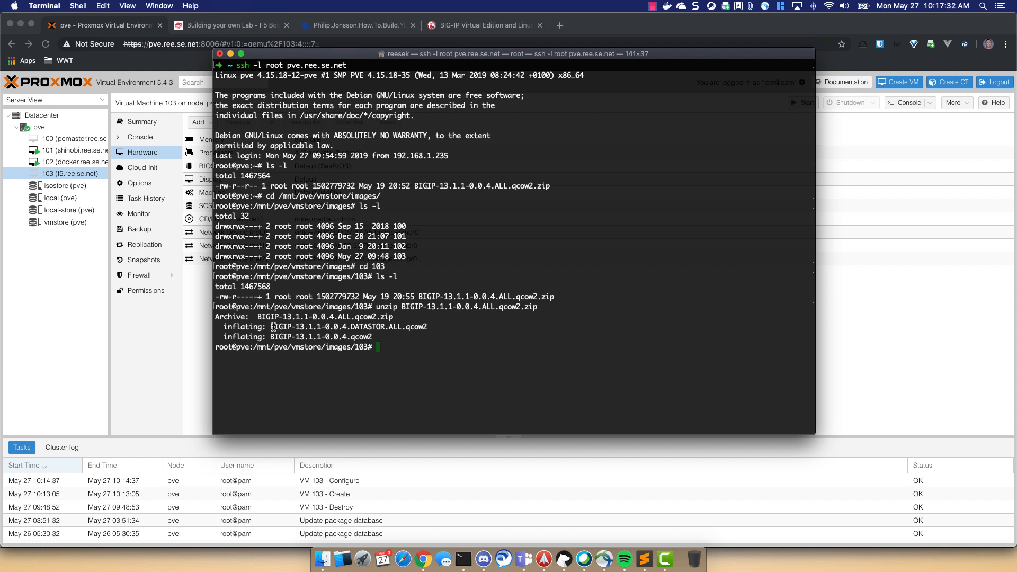
- Delete the extracted DATASTOR qcow2 file with rm
{"action": "left_click_drag", "start_coordinate": [269, 327], "coordinate": [432, 327]}
{"action": "key", "text": "super+c"}
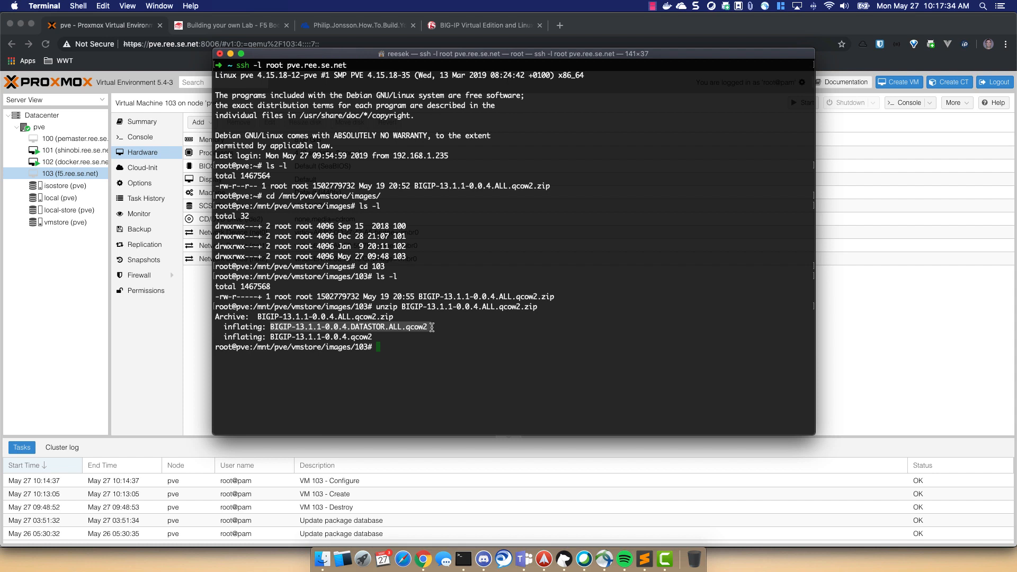
{"action": "type", "text": "rm"}
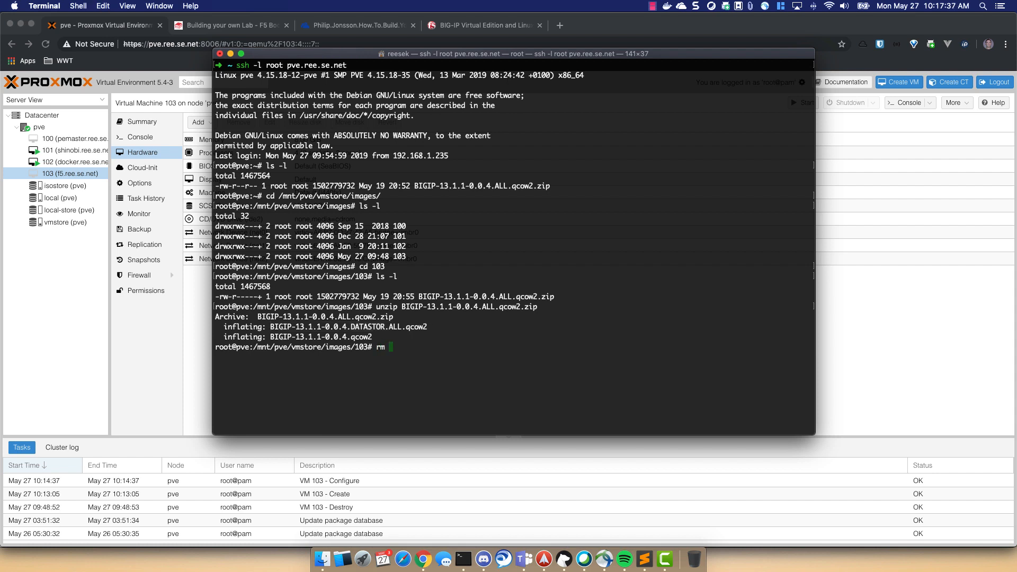
{"action": "key", "text": "super+v"}
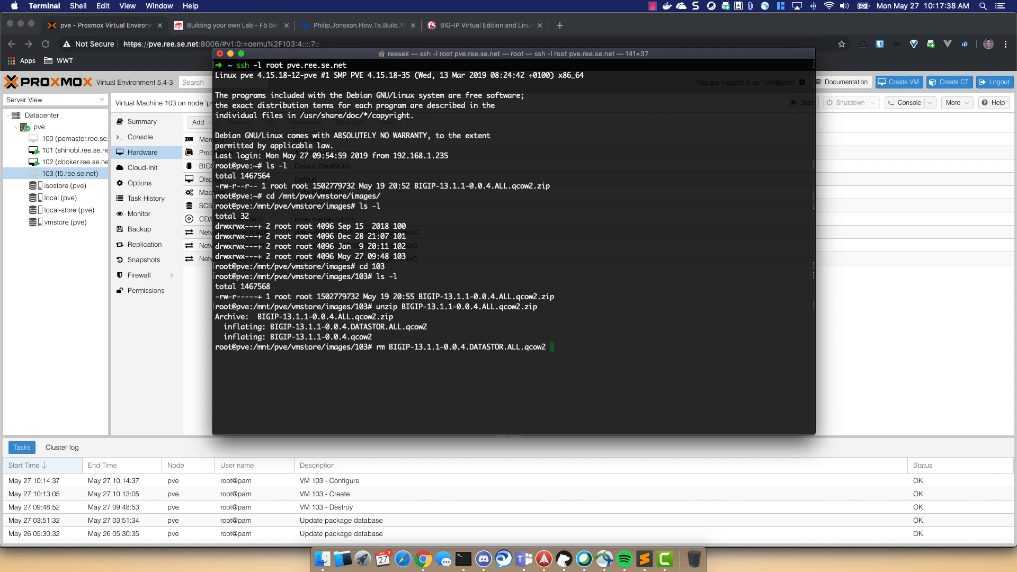
{"action": "key", "text": "Return"}
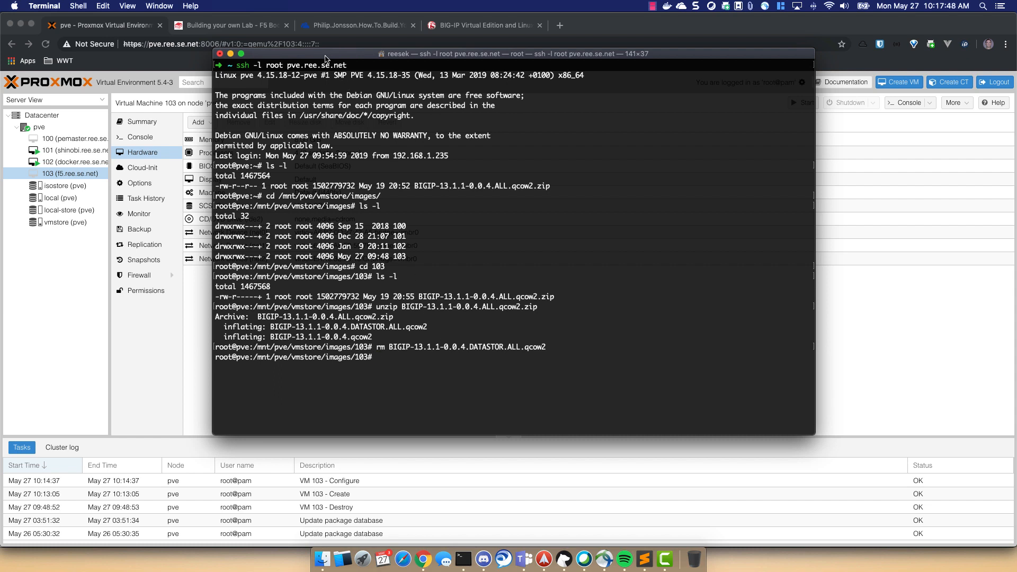
- Run qm rescan so VM 103 picks up the BIG-IP image as an unused disk
{"action": "left_click_drag", "start_coordinate": [326, 57], "coordinate": [450, 59]}
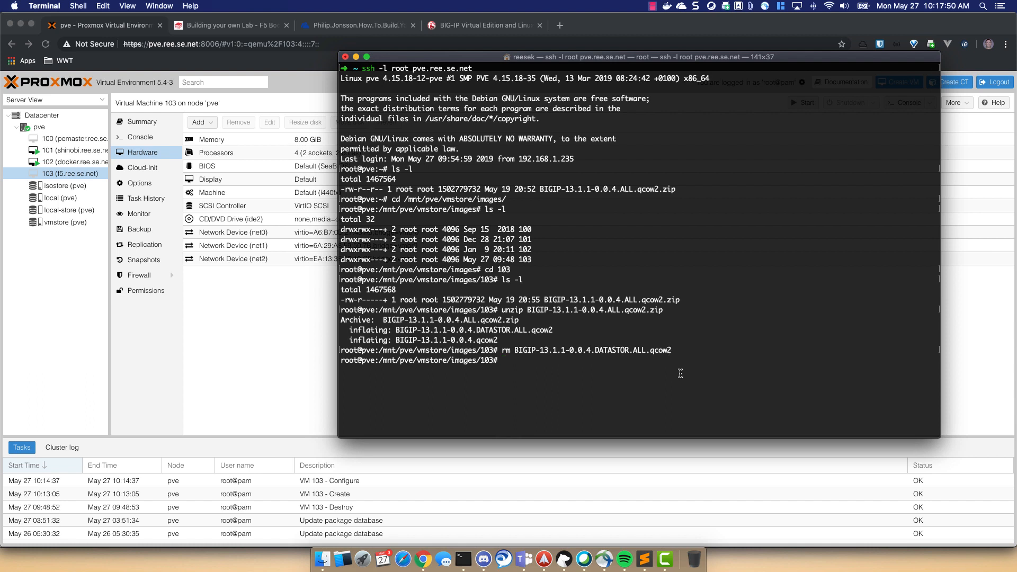
{"action": "type", "text": "qm rescan"}
{"action": "key", "text": "Return"}
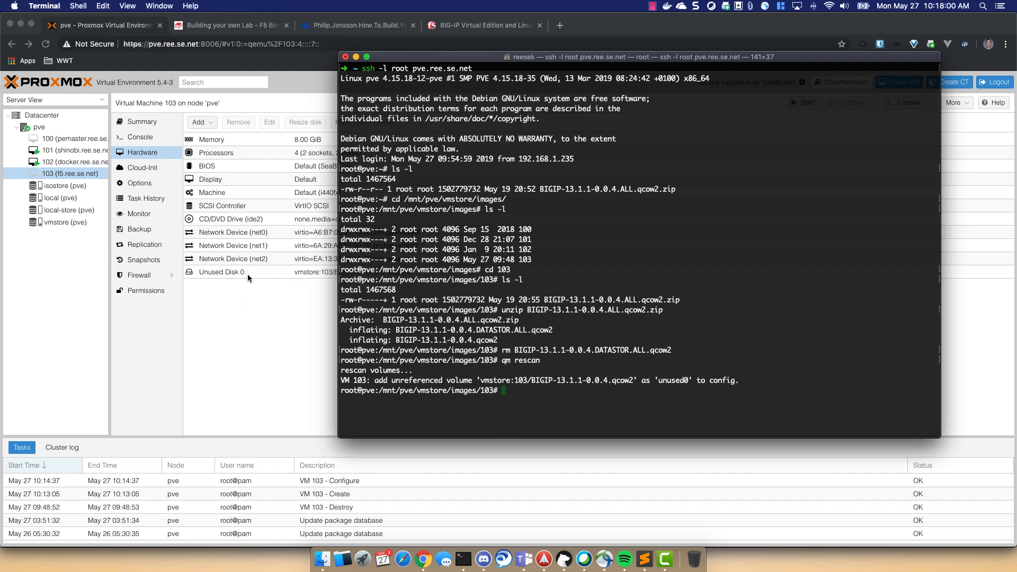
{"action": "left_click", "coordinate": [260, 320]}
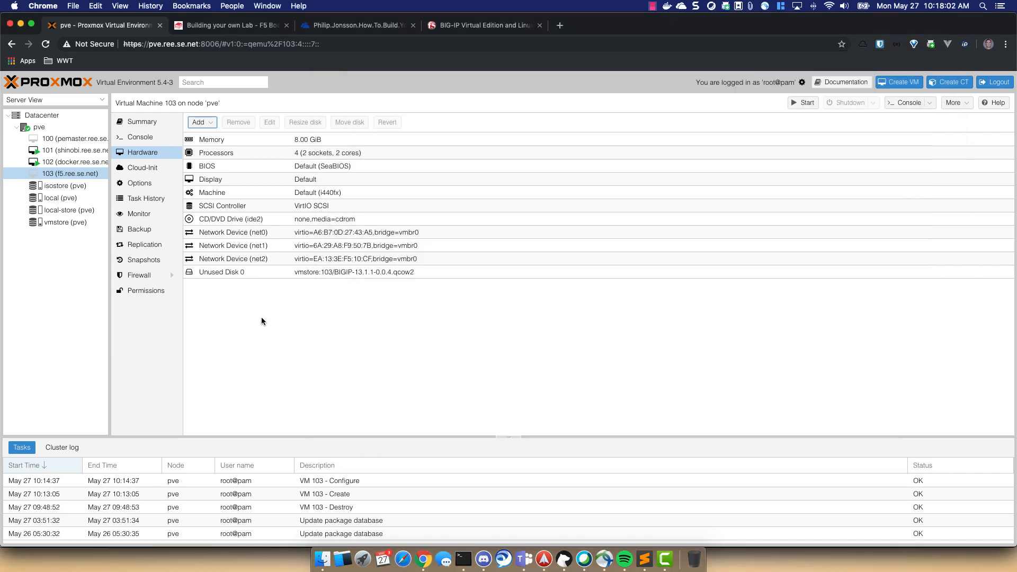
- Attach Unused Disk 0 (BIGIP-13.1.1-0.0.4.qcow2) to VM 103 as SCSI 0
{"action": "left_click", "coordinate": [245, 273]}
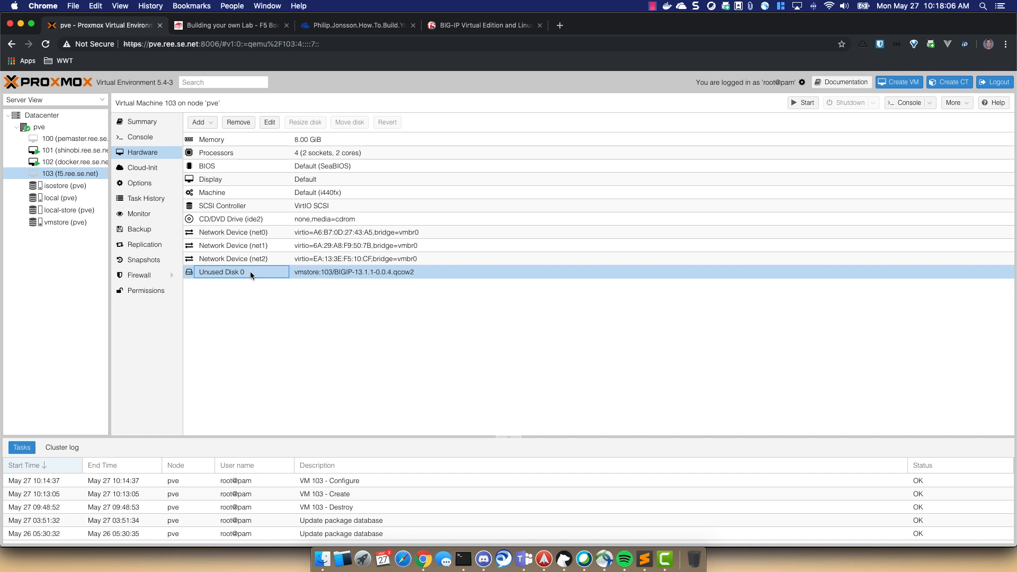
{"action": "double_click", "coordinate": [250, 271]}
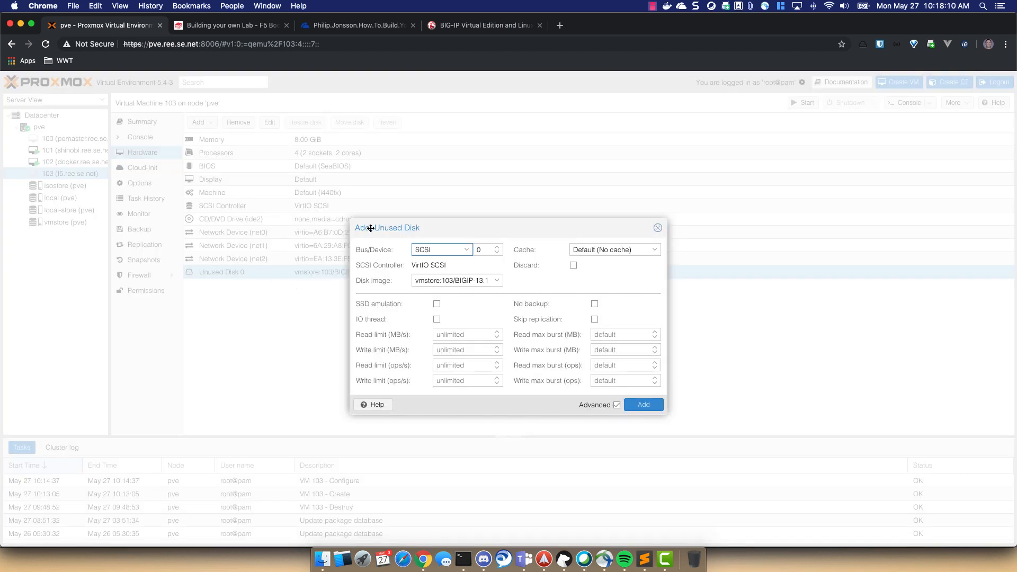
{"action": "left_click", "coordinate": [648, 405]}
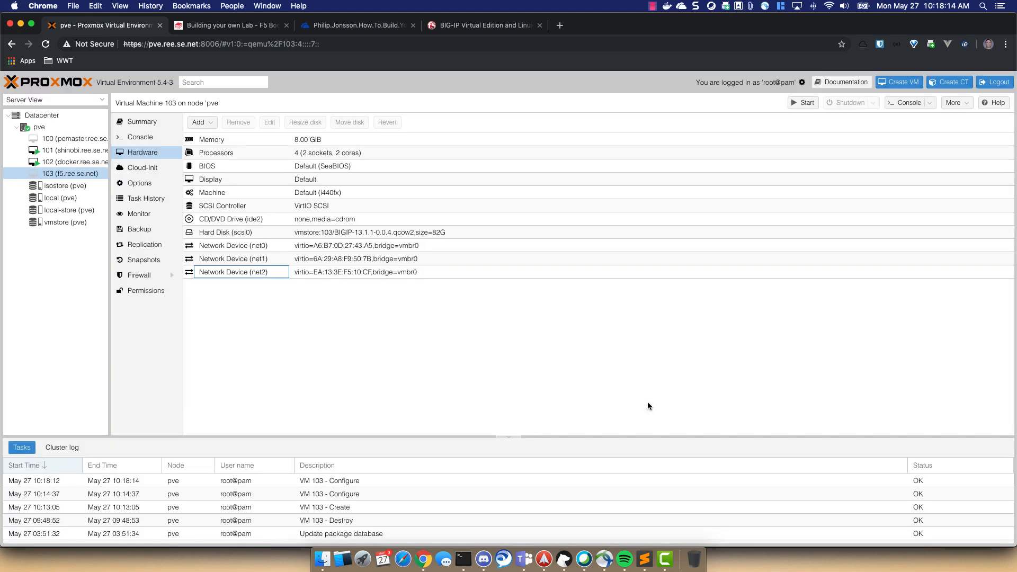
{"action": "left_click", "coordinate": [365, 234]}
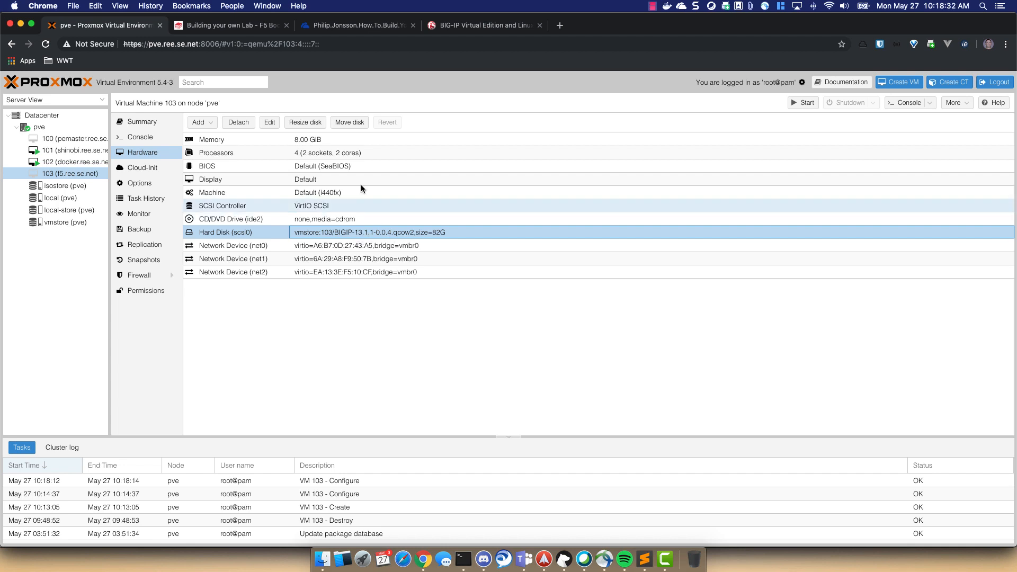
- Resize the scsi0 disk with a 60 GiB increment, growing it to 142G
{"action": "left_click", "coordinate": [316, 126]}
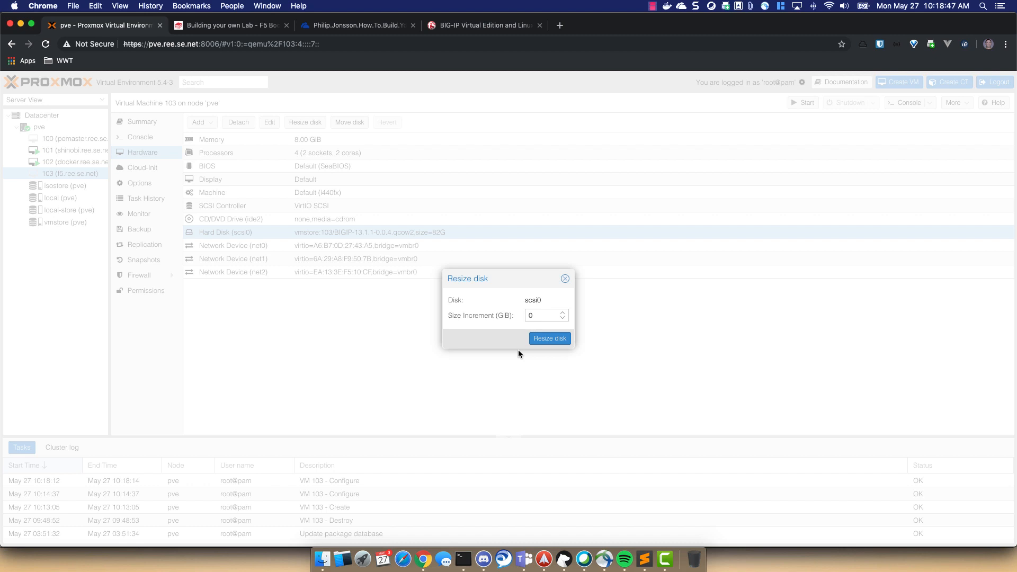
{"action": "double_click", "coordinate": [537, 317]}
{"action": "type", "text": "60"}
{"action": "left_click", "coordinate": [551, 338]}
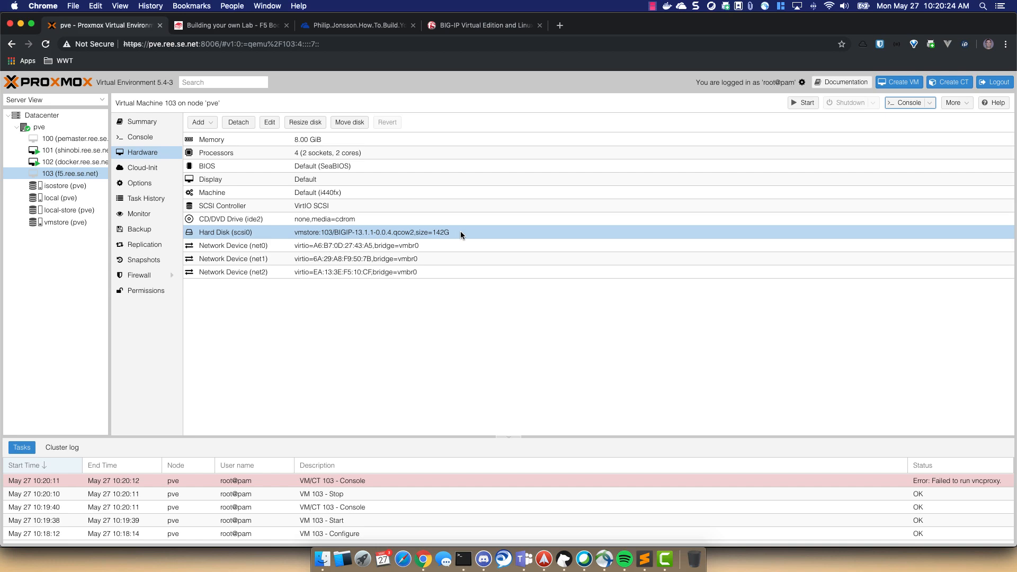
- Start VM 103 and open its console
{"action": "left_click", "coordinate": [806, 104]}
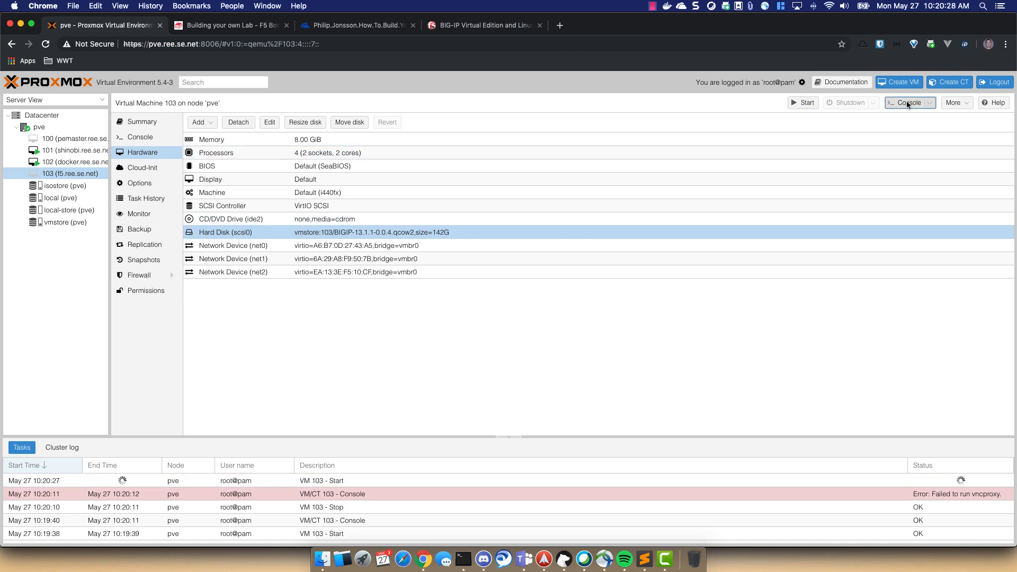
{"action": "left_click", "coordinate": [907, 103]}
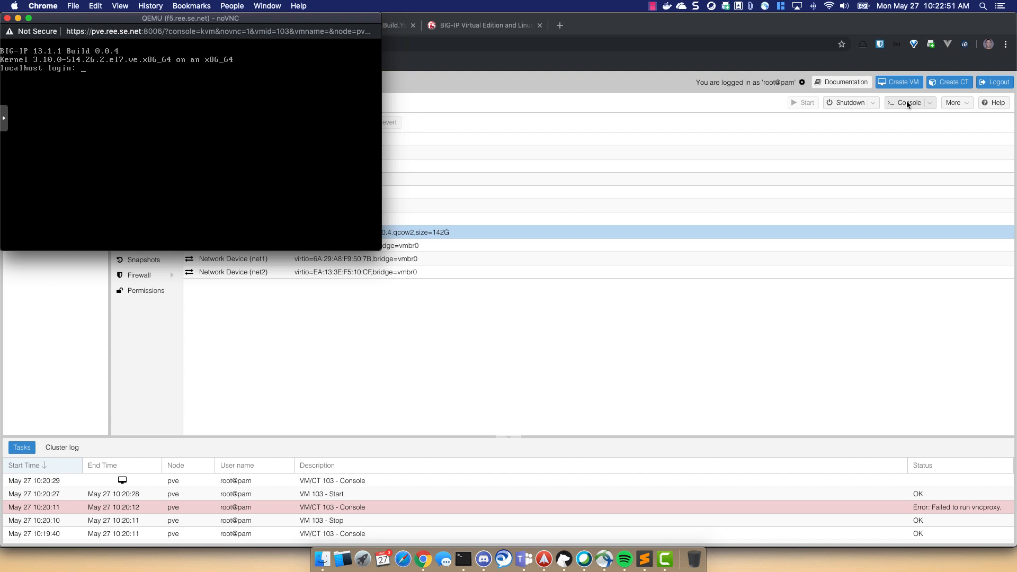
- Log in as root, run config, and choose manual IP configuration
{"action": "type", "text": "root"}
{"action": "key", "text": "Return"}
{"action": "key", "text": "Return"}
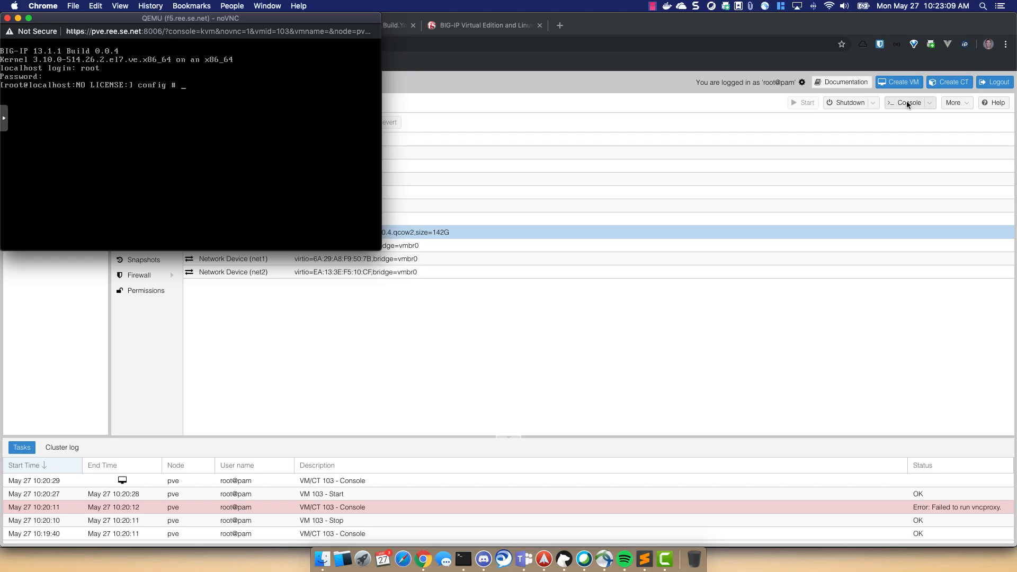
{"action": "type", "text": "config"}
{"action": "key", "text": "Return"}
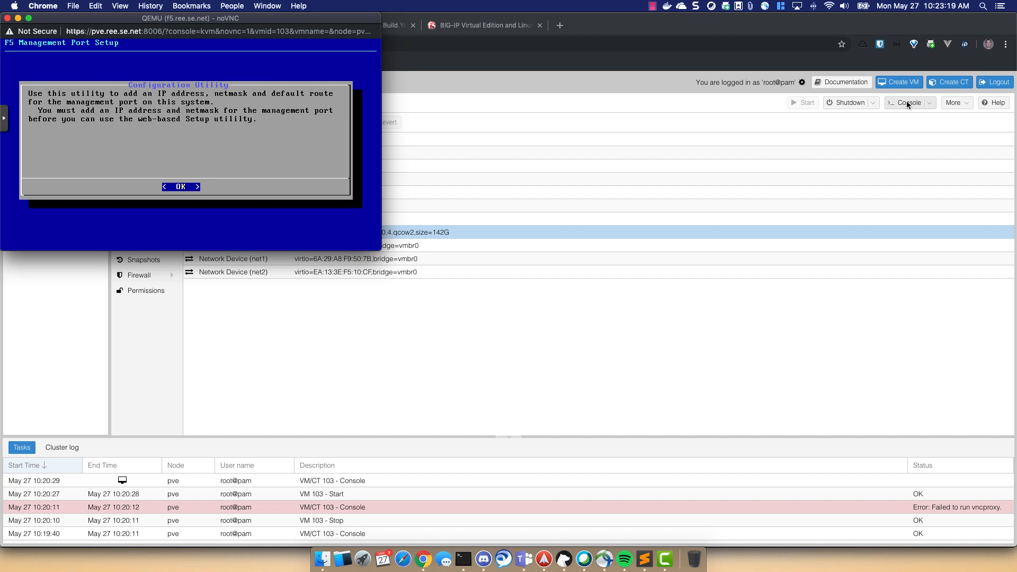
{"action": "key", "text": "Return"}
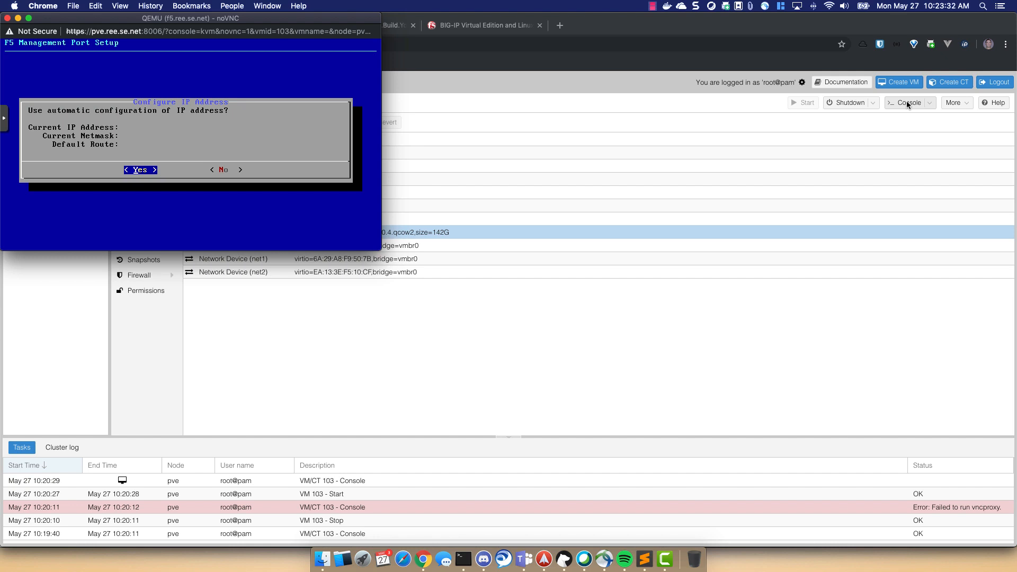
{"action": "key", "text": "Right"}
{"action": "key", "text": "Return"}
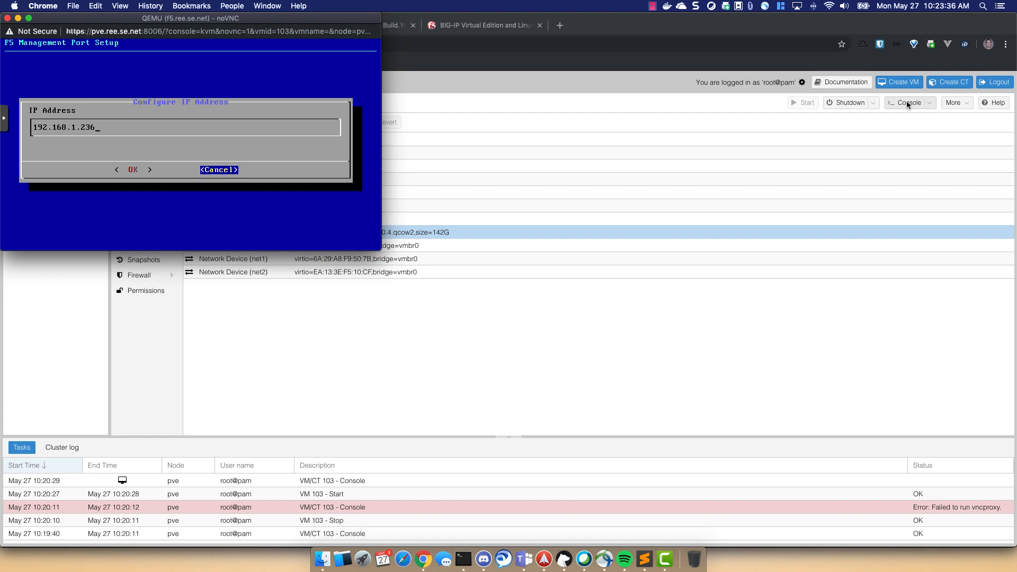
- Set management IP 192.168.1.160 and accept netmask 255.255.255.0
{"action": "key", "text": "BackSpace"}
{"action": "key", "text": "BackSpace"}
{"action": "key", "text": "BackSpace"}
{"action": "type", "text": "16"}
{"action": "key", "text": "Tab"}
{"action": "key", "text": "Return"}
{"action": "key", "text": "Tab"}
{"action": "key", "text": "Return"}
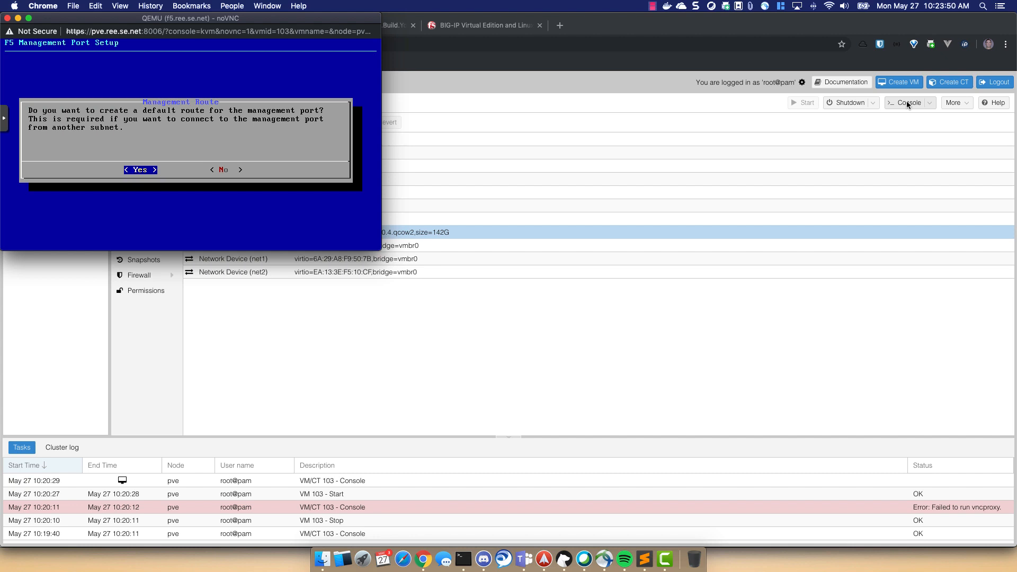
- Create default management route 192.168.1.254 and accept the port settings
{"action": "key", "text": "Return"}
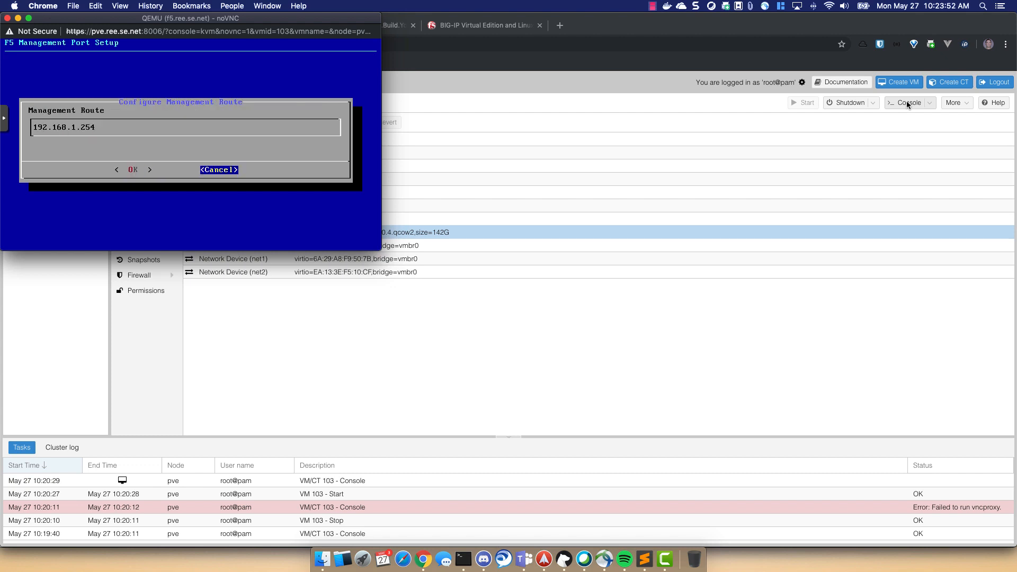
{"action": "key", "text": "Tab"}
{"action": "key", "text": "Return"}
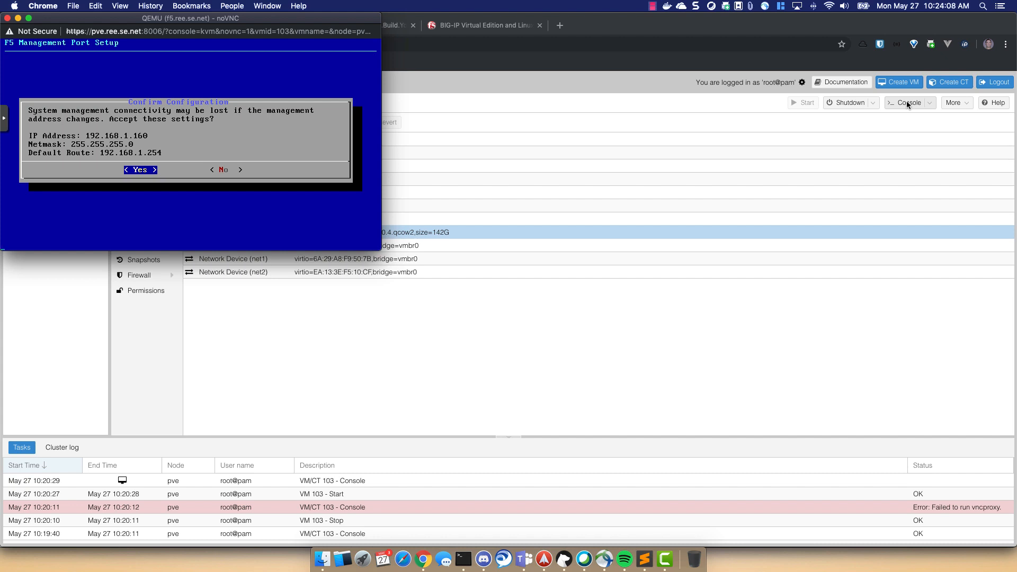
{"action": "key", "text": "Return"}
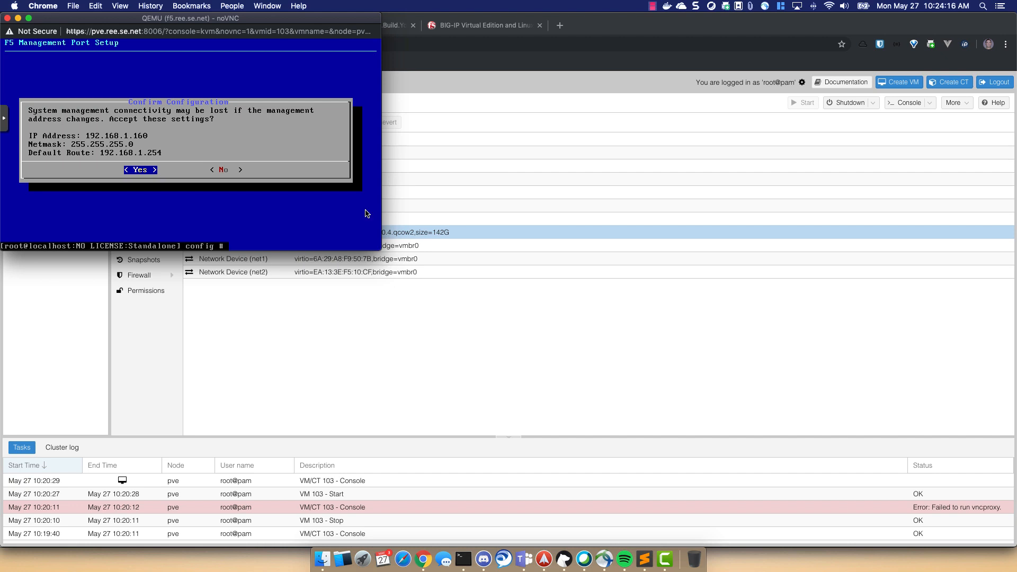
{"action": "key", "text": "Return"}
{"action": "key", "text": "Return"}
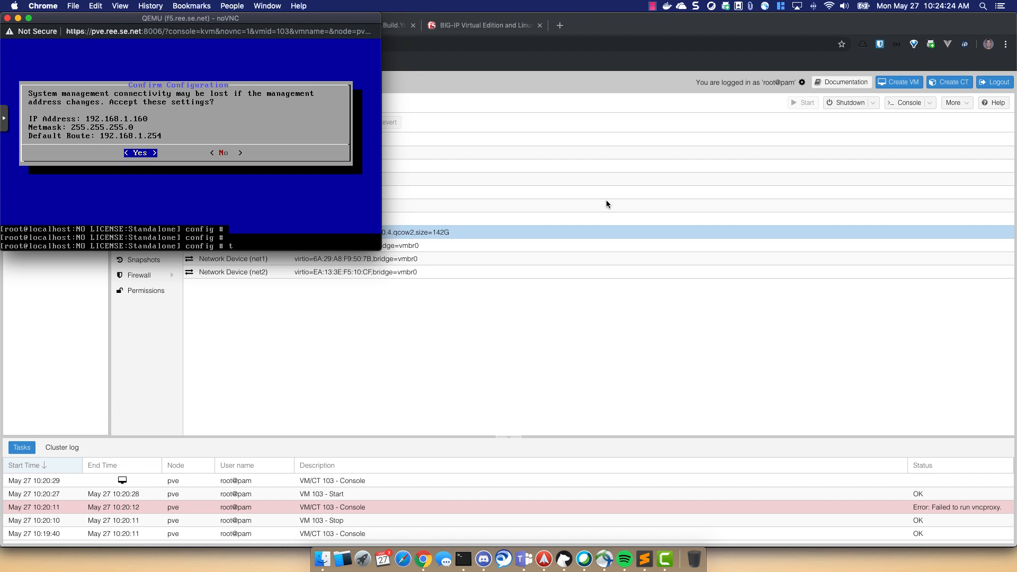
- Check with tmsh that the httpd ssl-port is 443, then return to Proxmox
{"action": "type", "text": "tmsh list sys httpd ssl-port"}
{"action": "key", "text": "Return"}
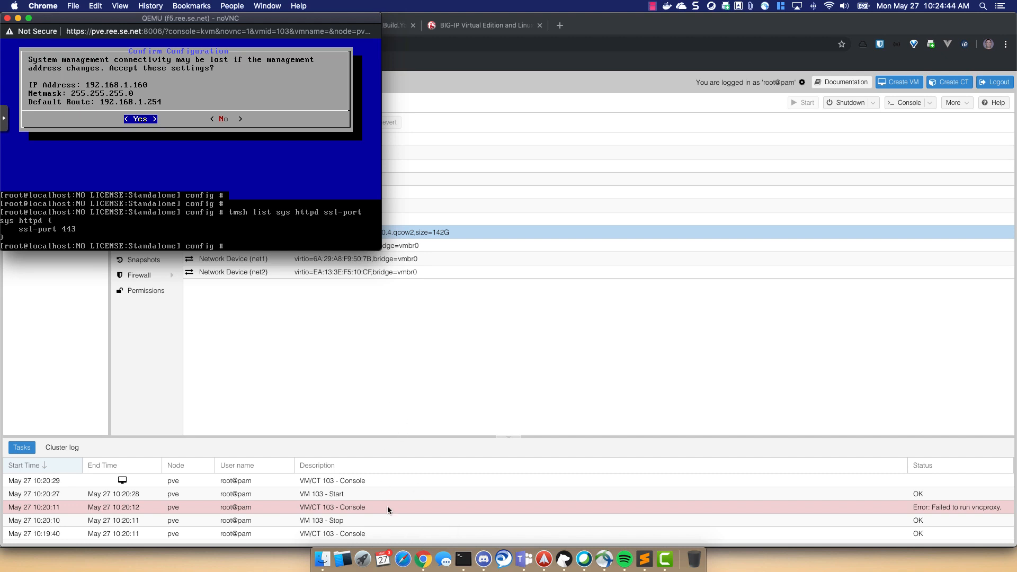
{"action": "left_click", "coordinate": [429, 354]}
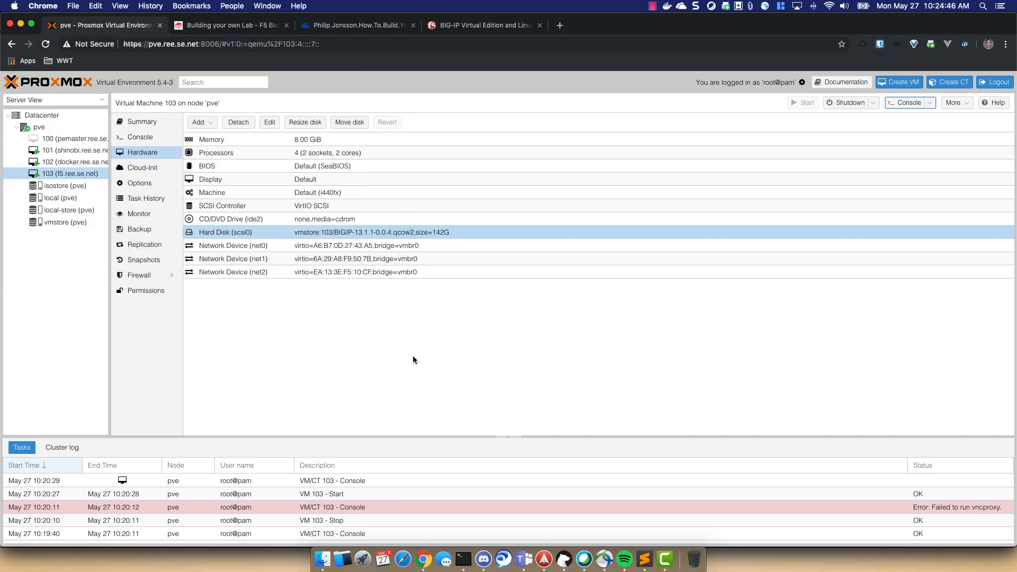
- Open f5.ree.se.net in a new tab and proceed past the unsafe-certificate warning
{"action": "key", "text": "super+t"}
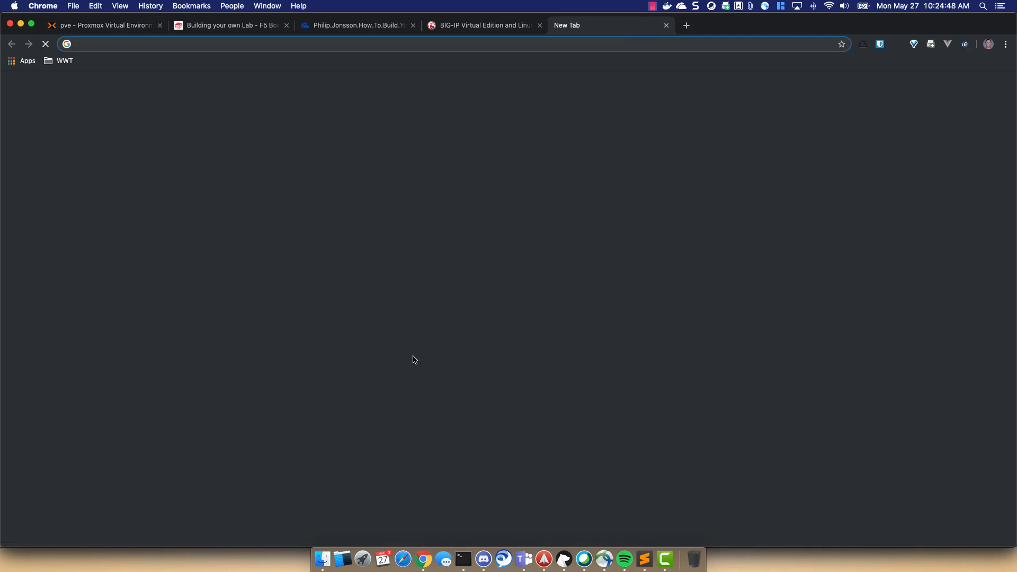
{"action": "type", "text": "f5.ree"}
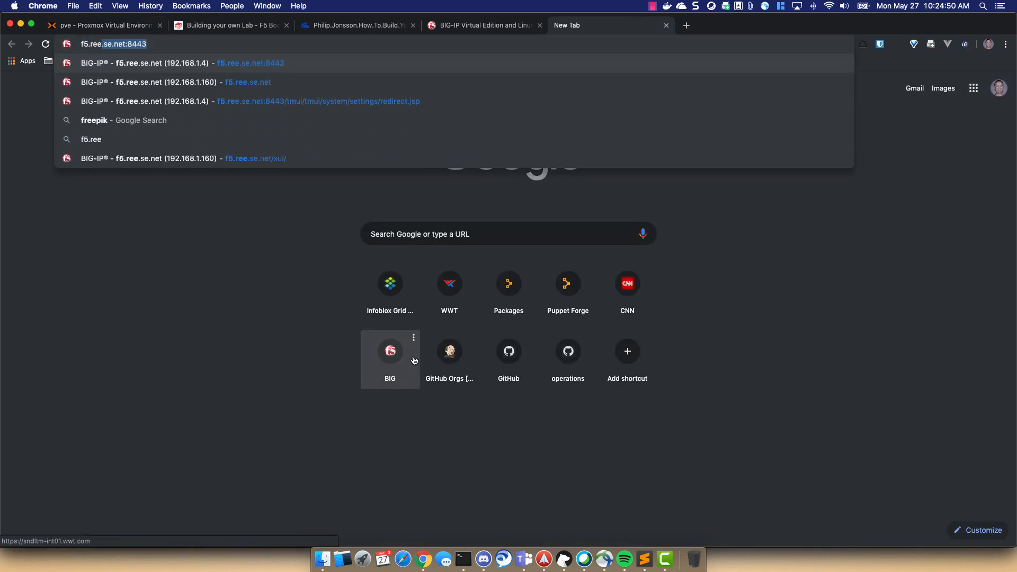
{"action": "type", "text": ".se.net"}
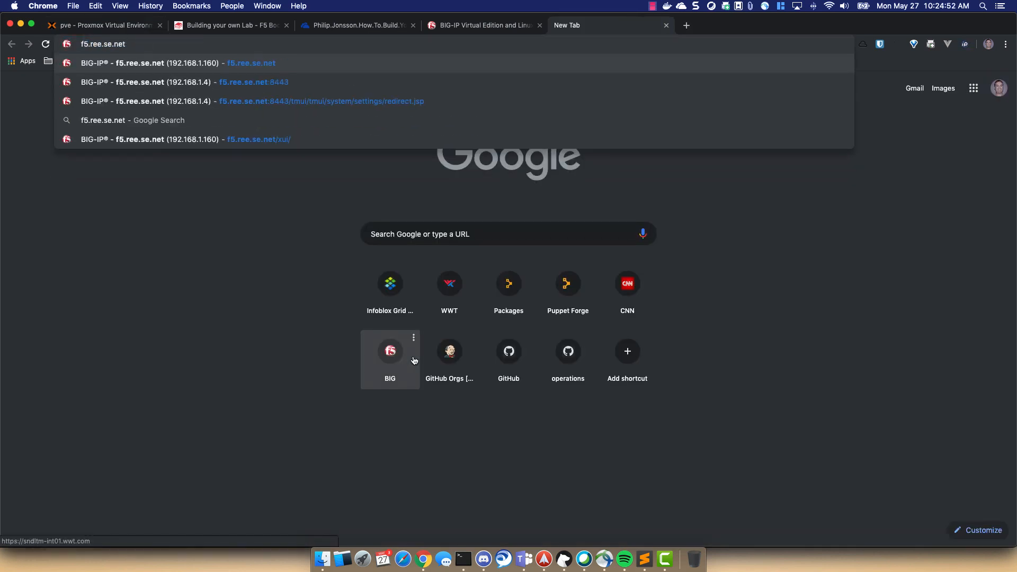
{"action": "key", "text": "Return"}
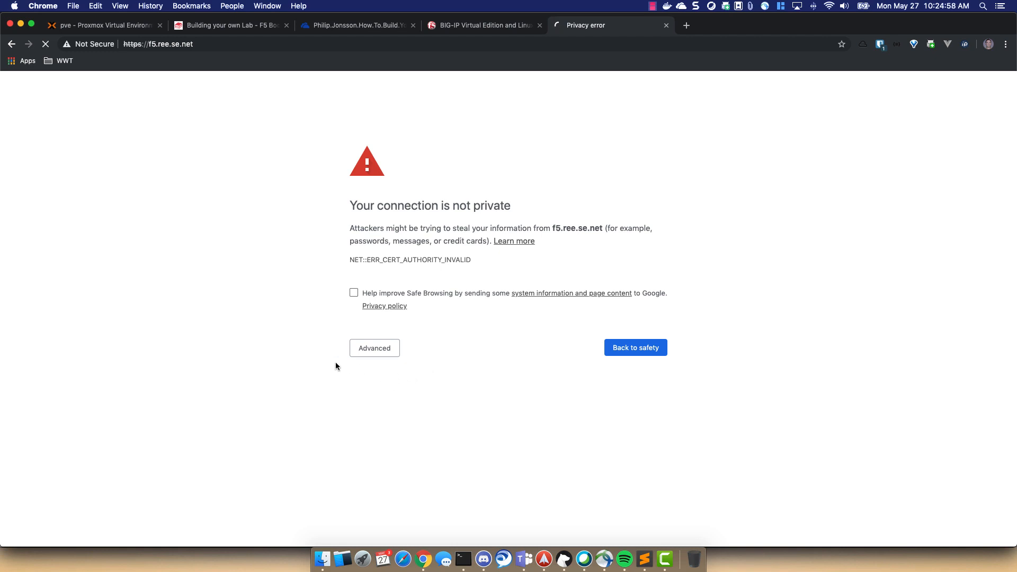
{"action": "left_click", "coordinate": [377, 345]}
{"action": "left_click", "coordinate": [432, 430]}
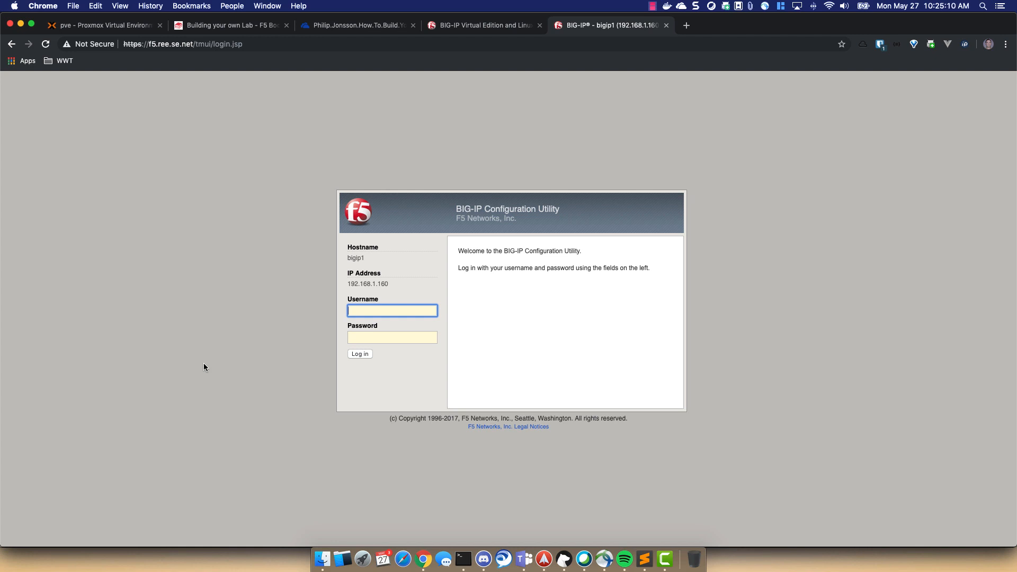
- Log in as admin with the account password, dismiss Bitwarden, and advance Setup to License
{"action": "type", "text": "admin"}
{"action": "key", "text": "Tab"}
{"action": "type", "text": "ad"}
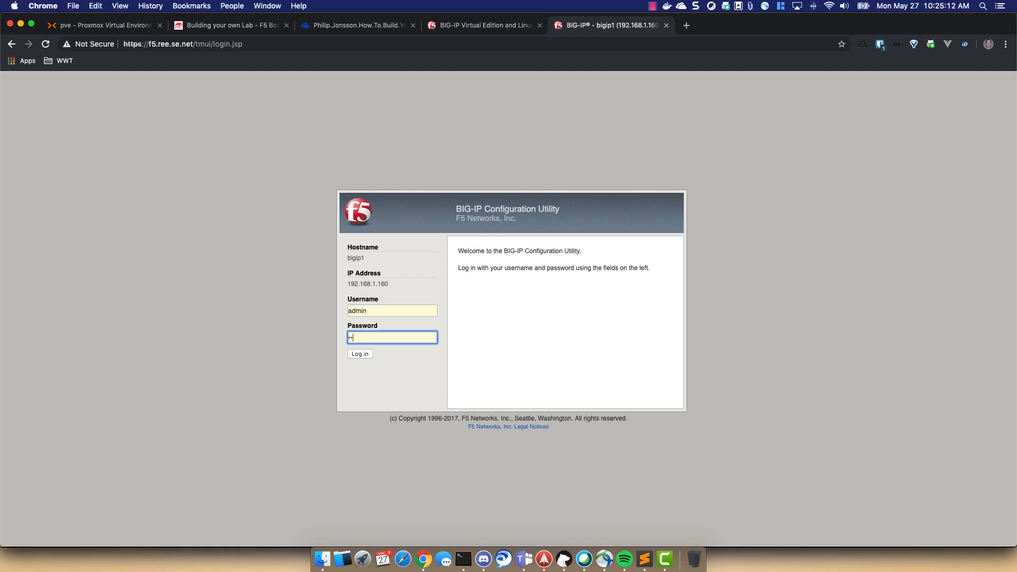
{"action": "type", "text": "min"}
{"action": "left_click", "coordinate": [358, 353]}
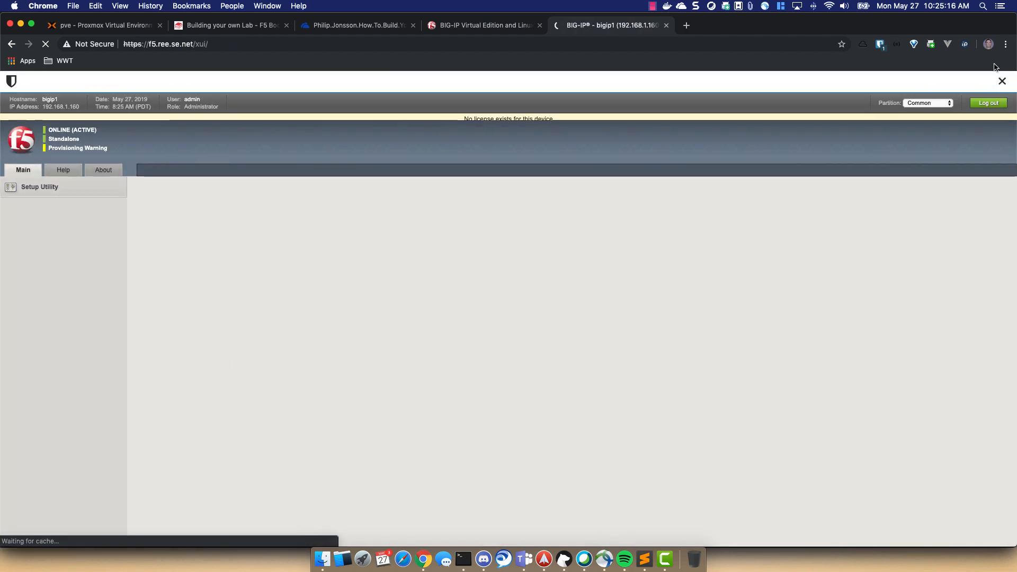
{"action": "left_click", "coordinate": [1003, 81]}
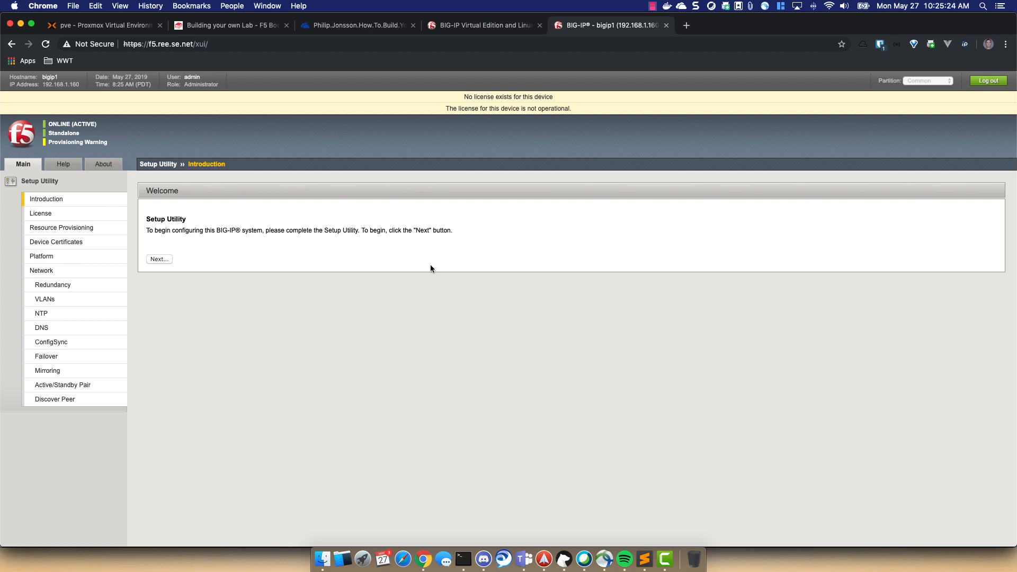
{"action": "left_click", "coordinate": [168, 260]}
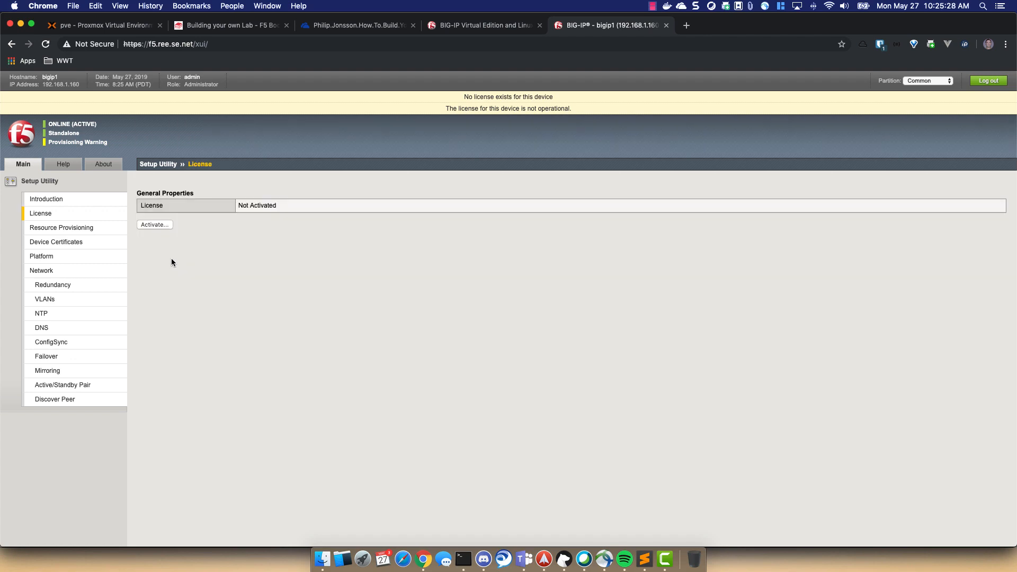
- Open the license activation form, checking the F5 Books and Proxmox tabs before returning
{"action": "left_click", "coordinate": [169, 227]}
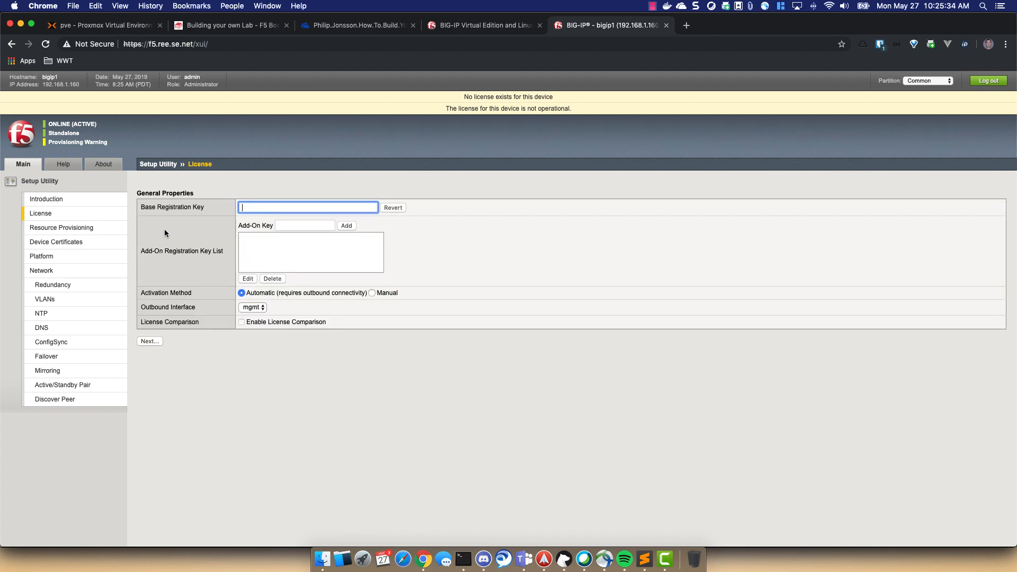
{"action": "left_click", "coordinate": [241, 27]}
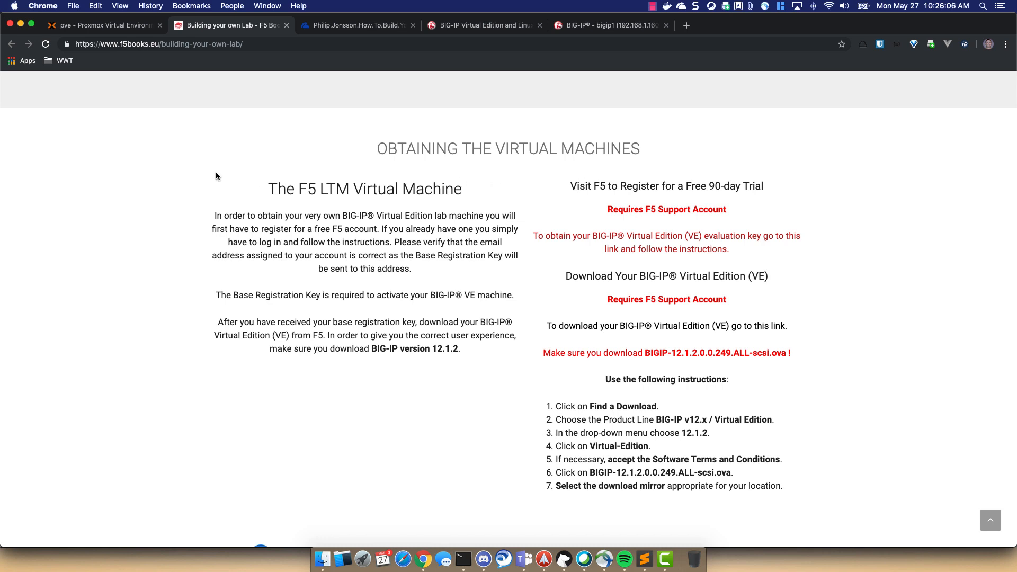
{"action": "left_click", "coordinate": [116, 26]}
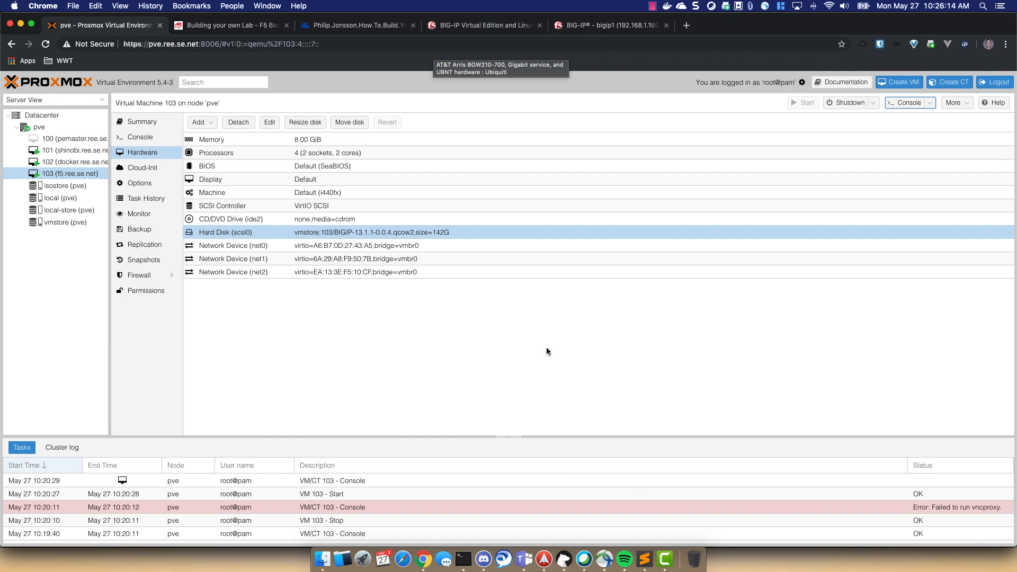
{"action": "left_click", "coordinate": [598, 26]}
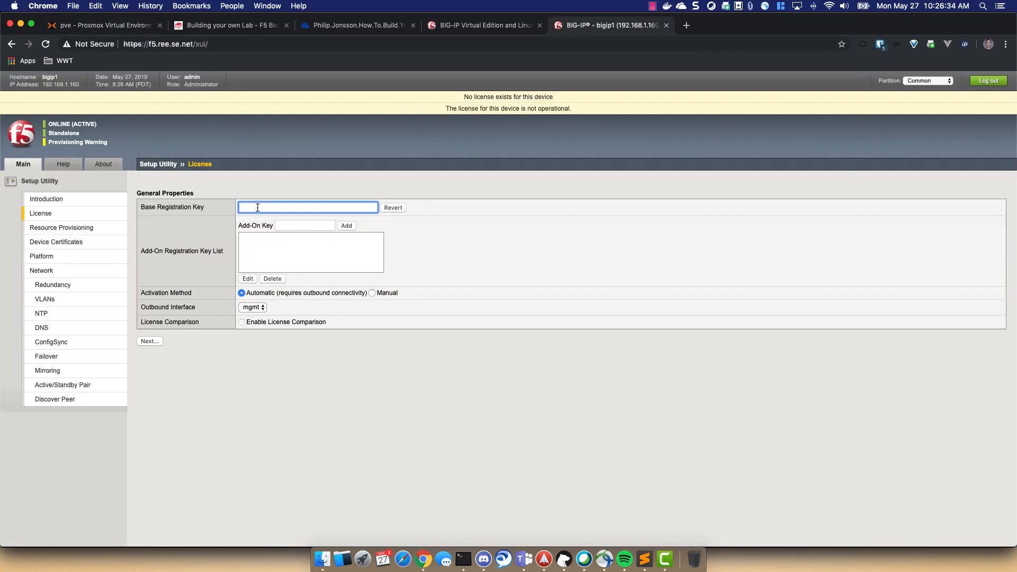
- Paste the registration key into the Base Registration Key field and submit it for license activation
{"action": "right_click", "coordinate": [258, 207]}
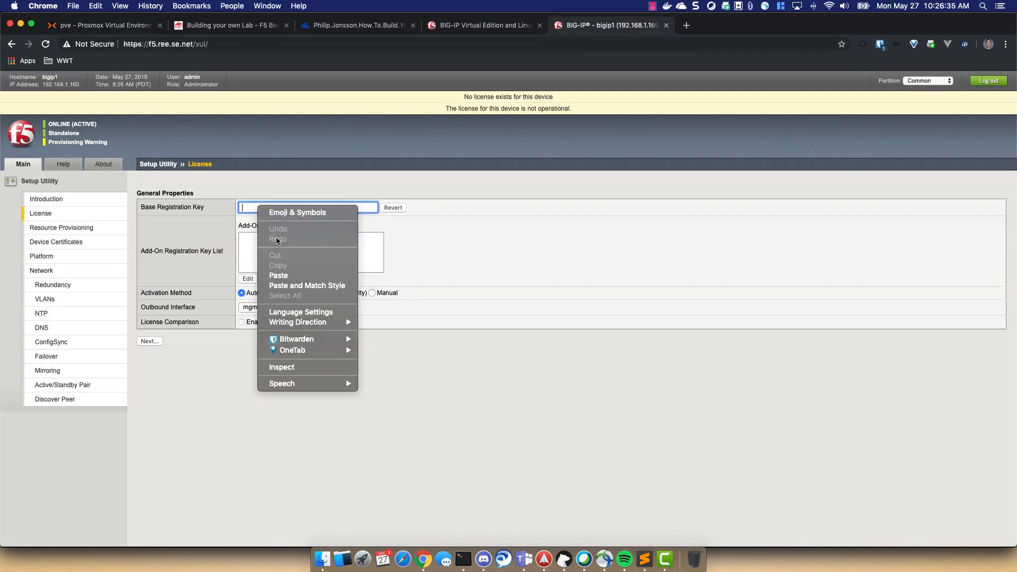
{"action": "left_click", "coordinate": [286, 276]}
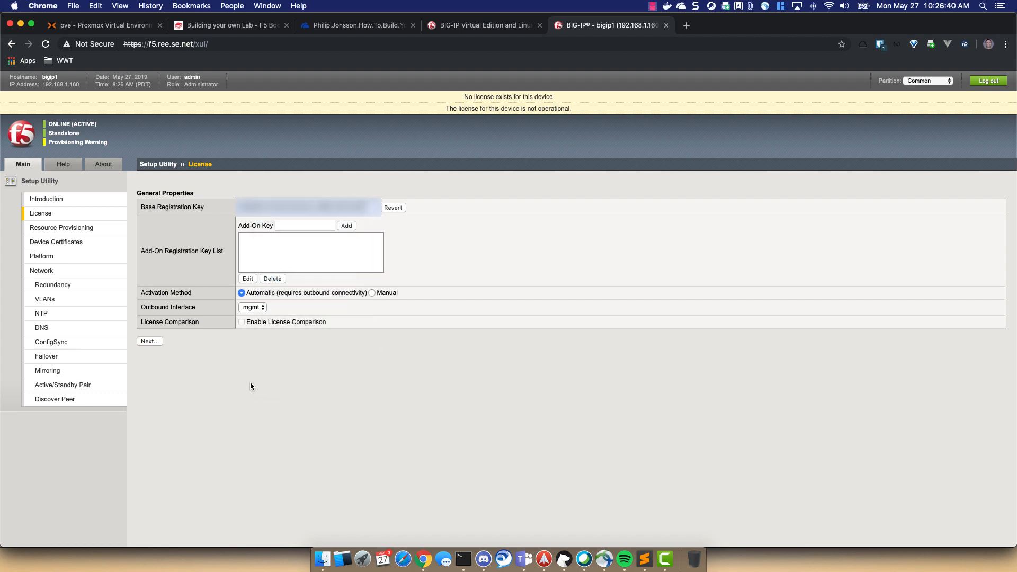
{"action": "left_click", "coordinate": [152, 341]}
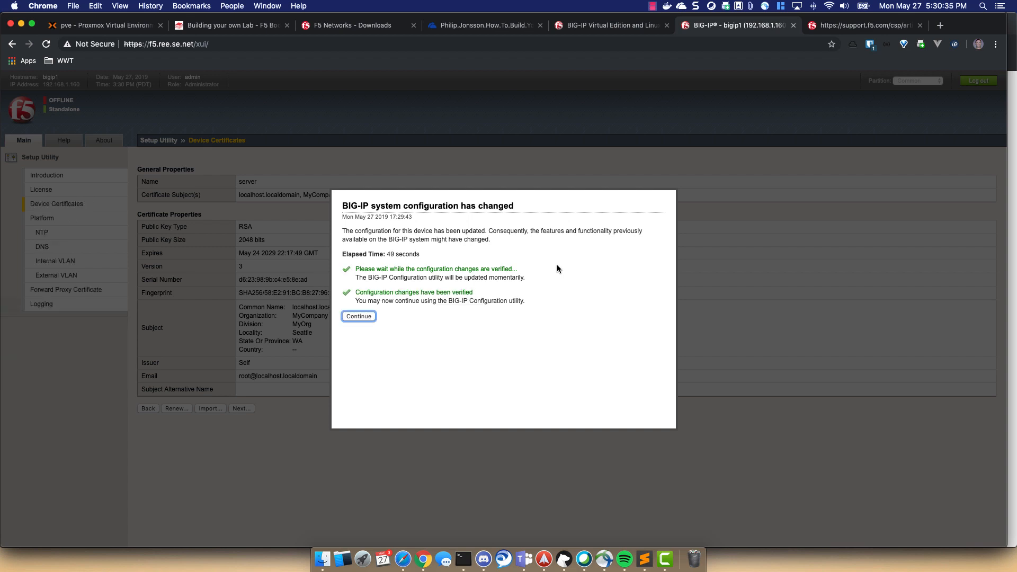
- Acknowledge the verified change, start renewing the device certificate, and set Common Name to f5.ree.se.net
{"action": "left_click", "coordinate": [369, 317]}
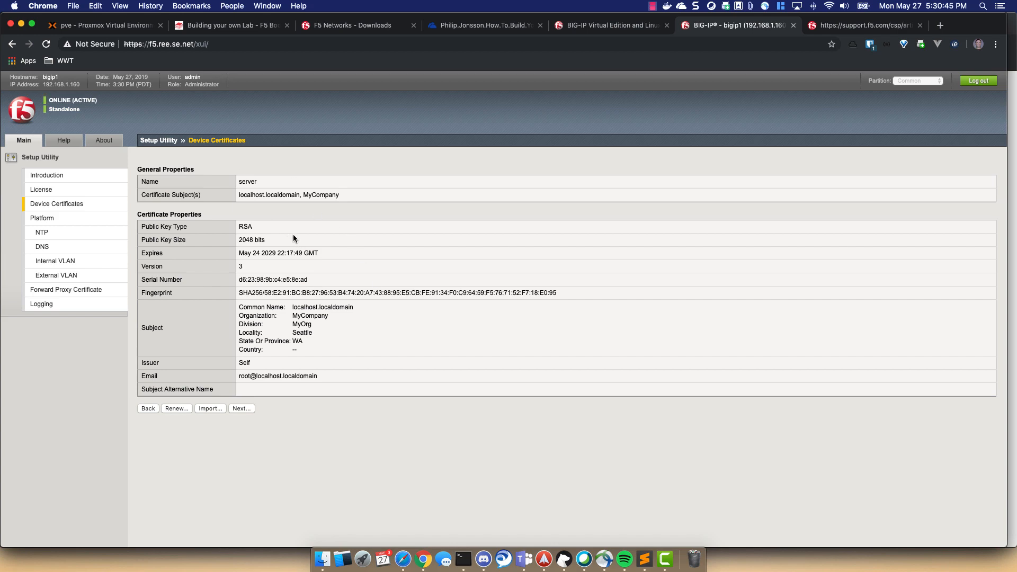
{"action": "left_click", "coordinate": [174, 410]}
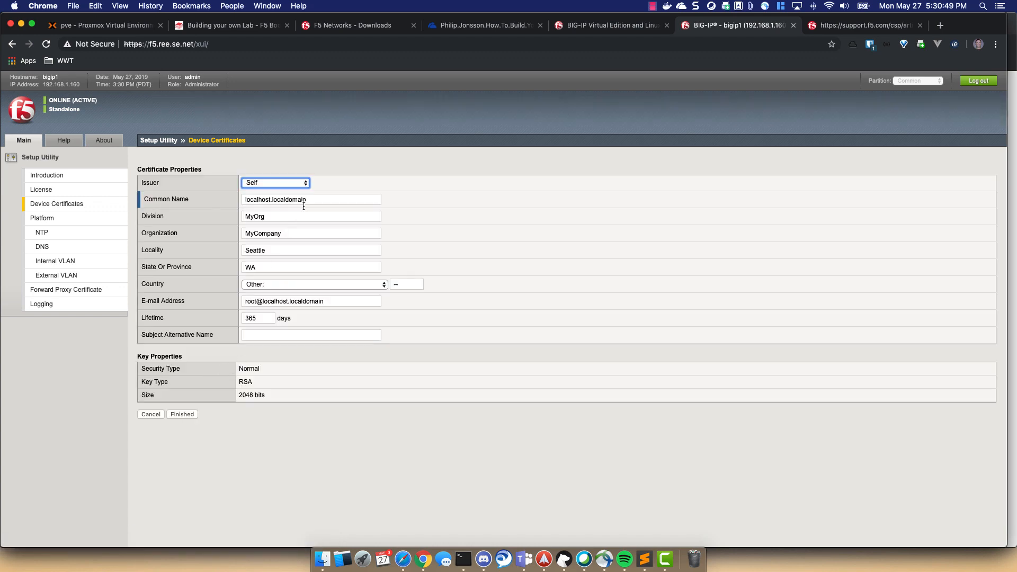
{"action": "triple_click", "coordinate": [343, 200]}
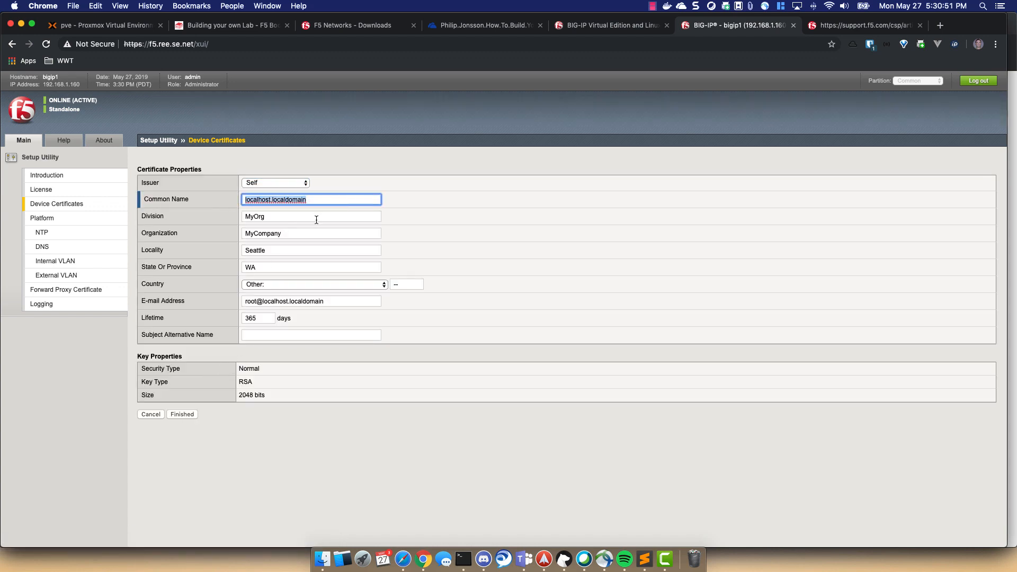
{"action": "type", "text": "f5.ree.se"}
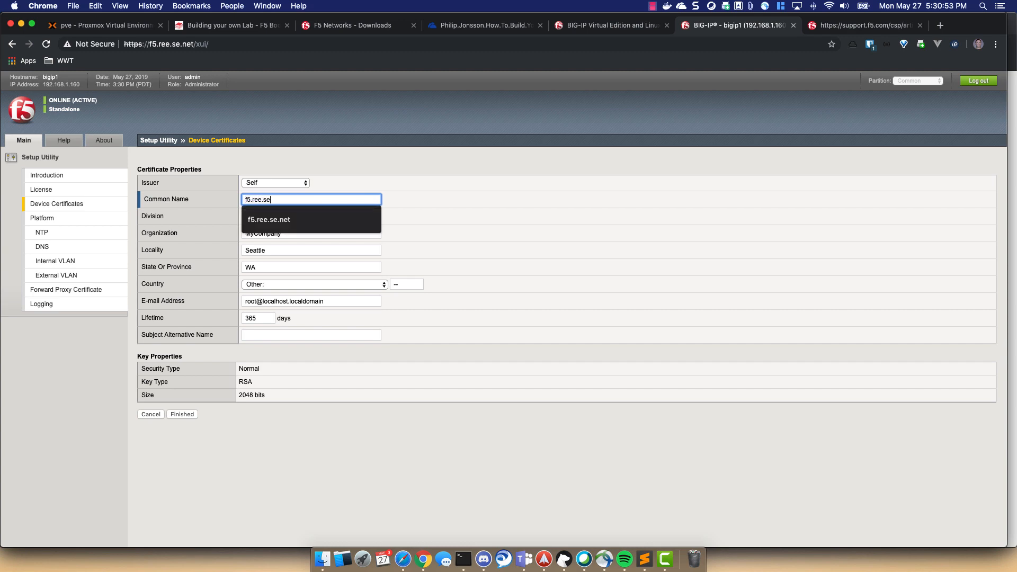
{"action": "type", "text": ".net"}
{"action": "key", "text": "Tab"}
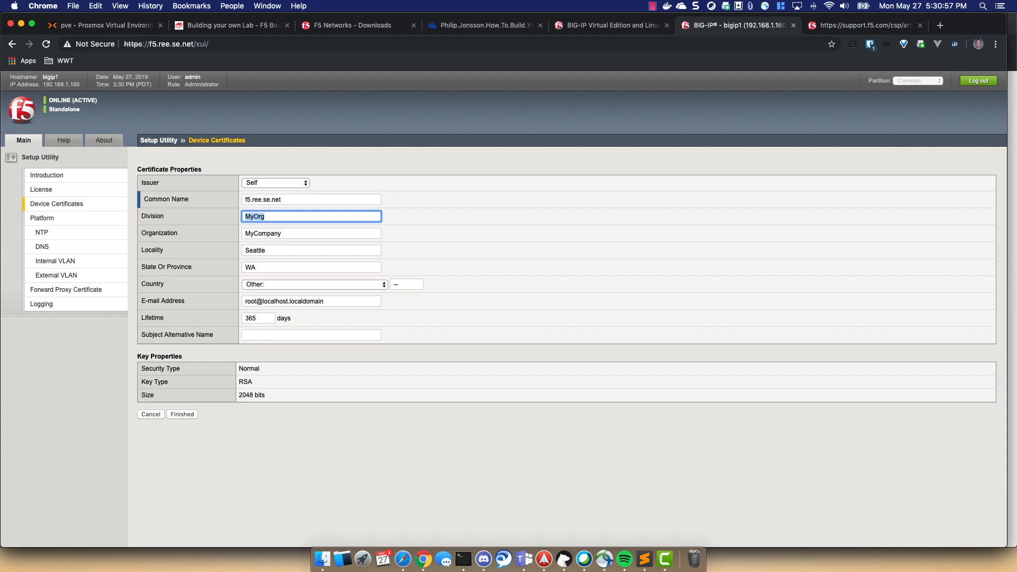
- Fill in the Division and Organization, set Locality to St. Louis and State to MO
{"action": "type", "text": "Reese"}
{"action": "key", "text": "Tab"}
{"action": "type", "text": "Reese"}
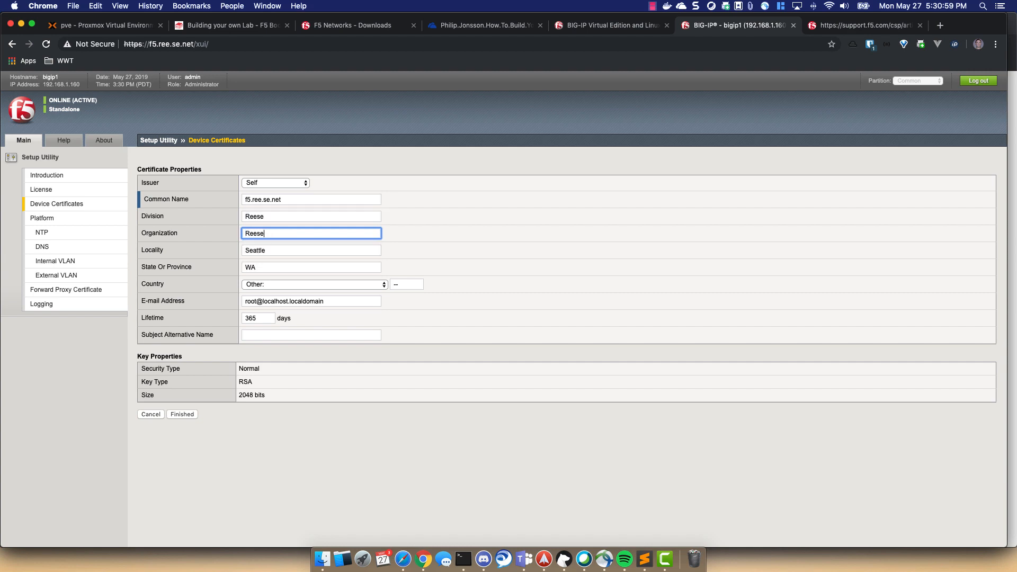
{"action": "key", "text": "Tab"}
{"action": "type", "text": "Miss"}
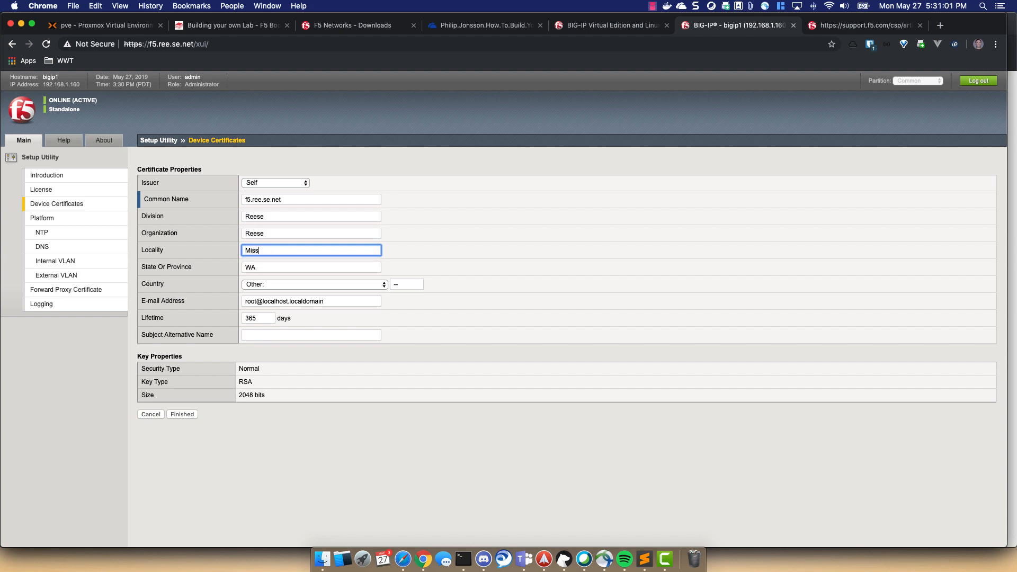
{"action": "key", "text": "BackSpace"}
{"action": "key", "text": "BackSpace"}
{"action": "key", "text": "BackSpace"}
{"action": "type", "text": "St."}
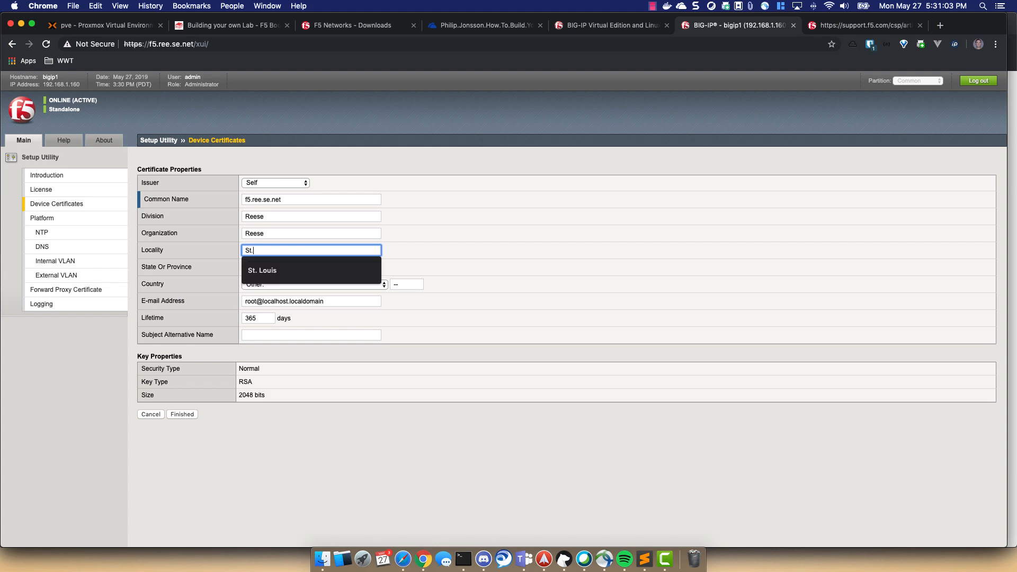
{"action": "key", "text": "Tab"}
{"action": "key", "text": "shift+Tab"}
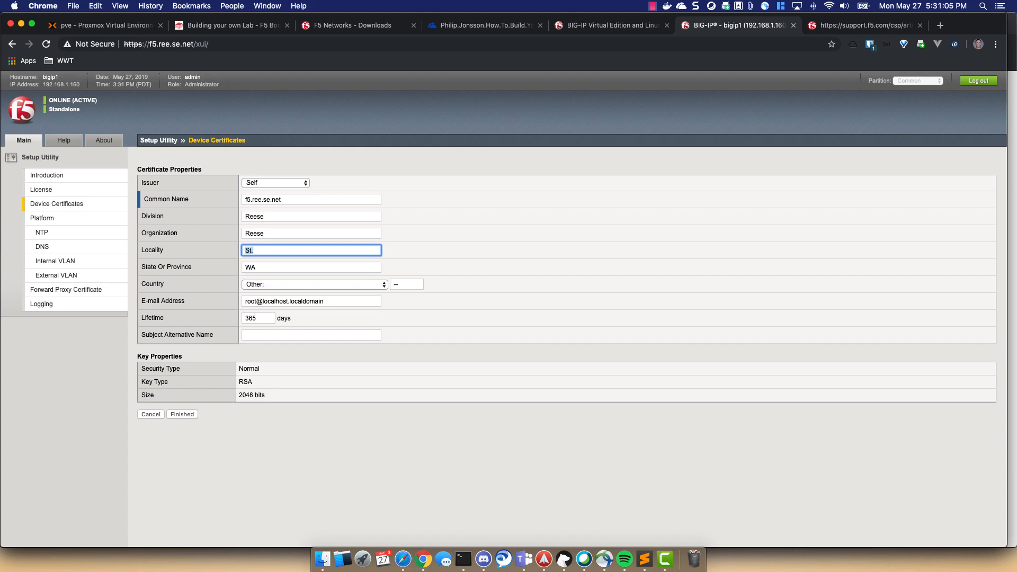
{"action": "type", "text": "St. Louis"}
{"action": "key", "text": "Tab"}
{"action": "type", "text": "MO"}
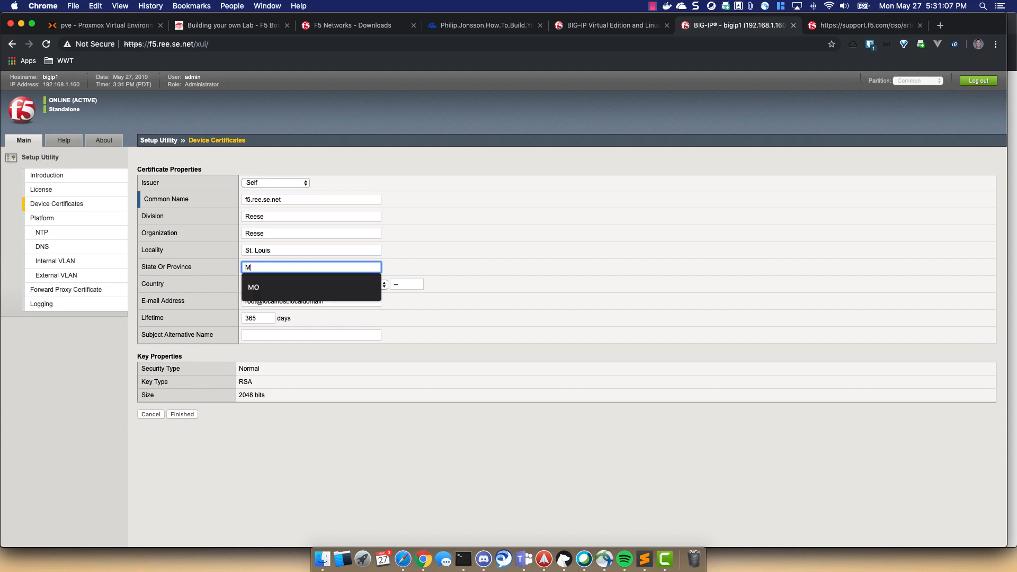
- Set Country to United States, enter the contact e-mail, and start extending the lifetime from 365
{"action": "key", "text": "Tab"}
{"action": "type", "text": "United States"}
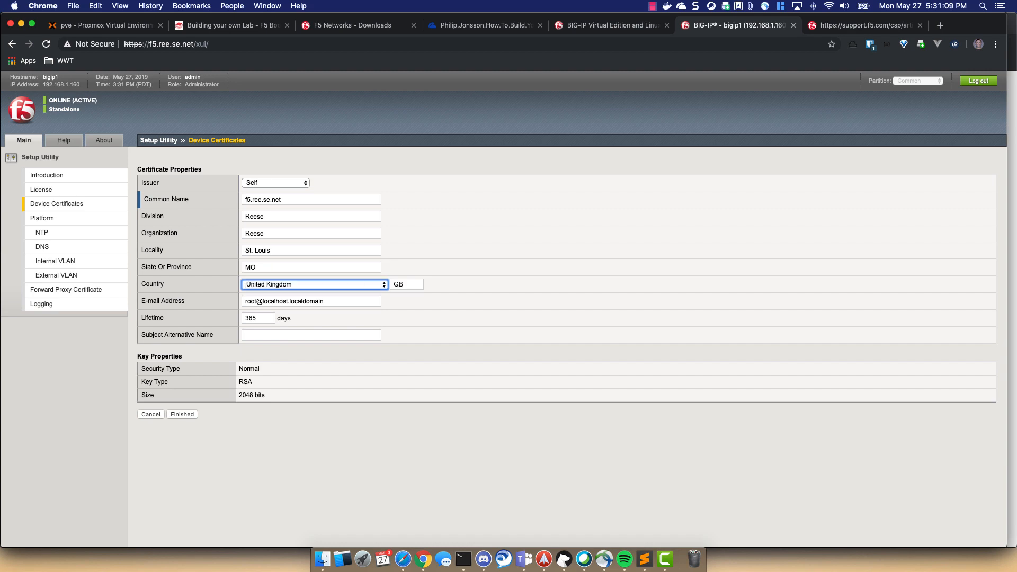
{"action": "key", "text": "Tab"}
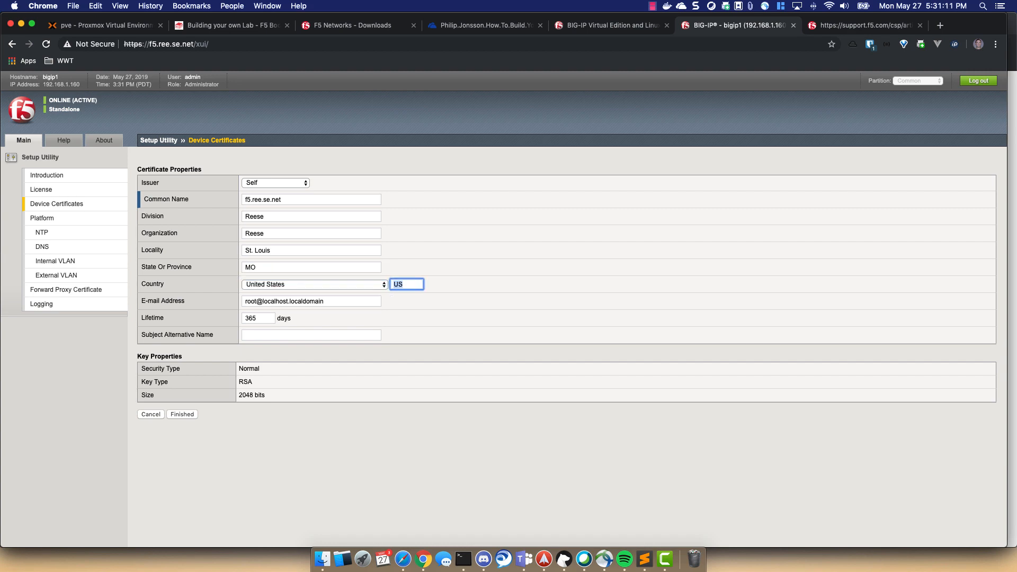
{"action": "key", "text": "Tab"}
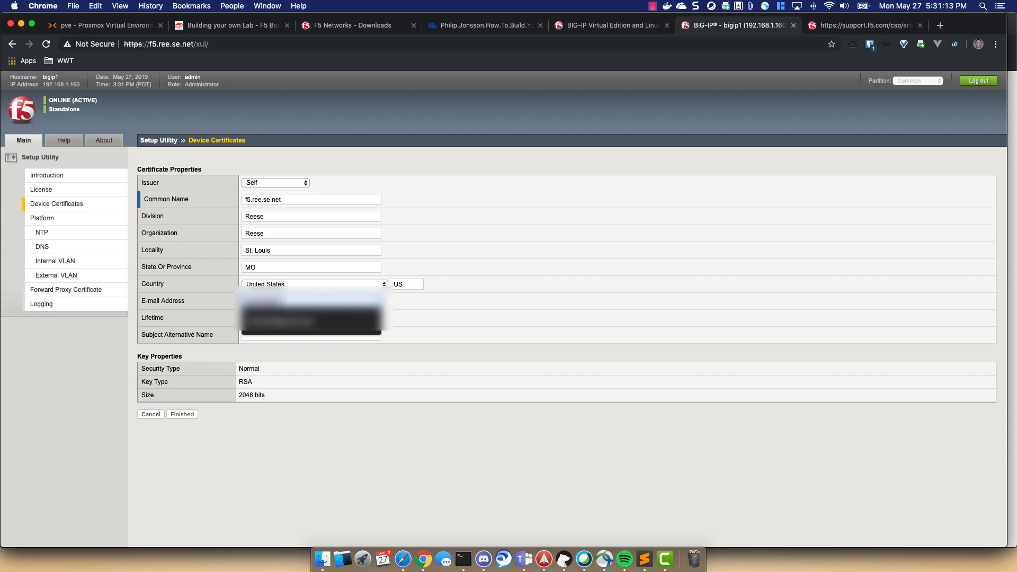
{"action": "key", "text": "Tab"}
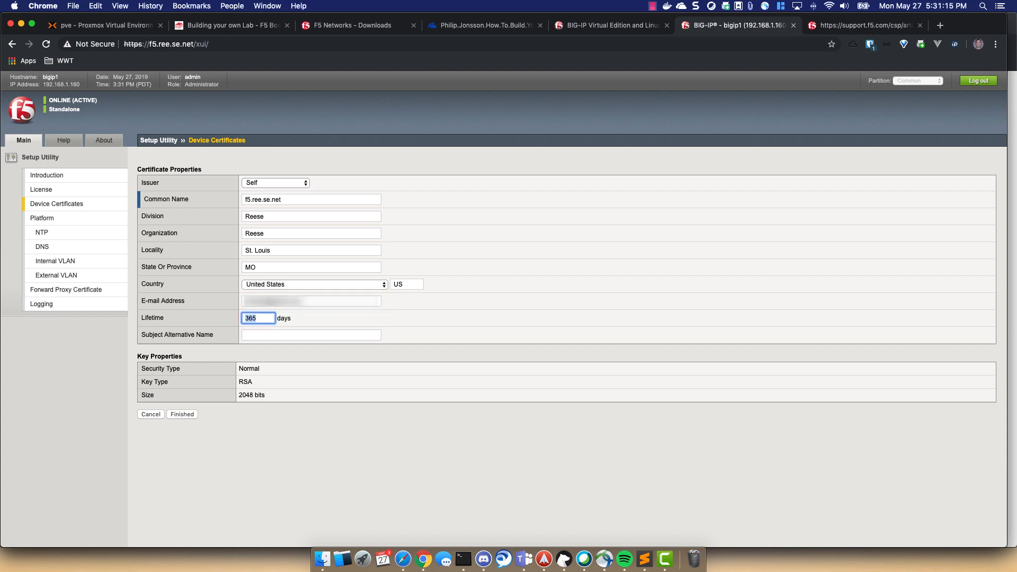
{"action": "key", "text": "Right"}
- Make the certificate lifetime 3650 days, save it, bypass Chrome's warning, and continue to Platform
{"action": "type", "text": "0"}
{"action": "left_click", "coordinate": [181, 414]}
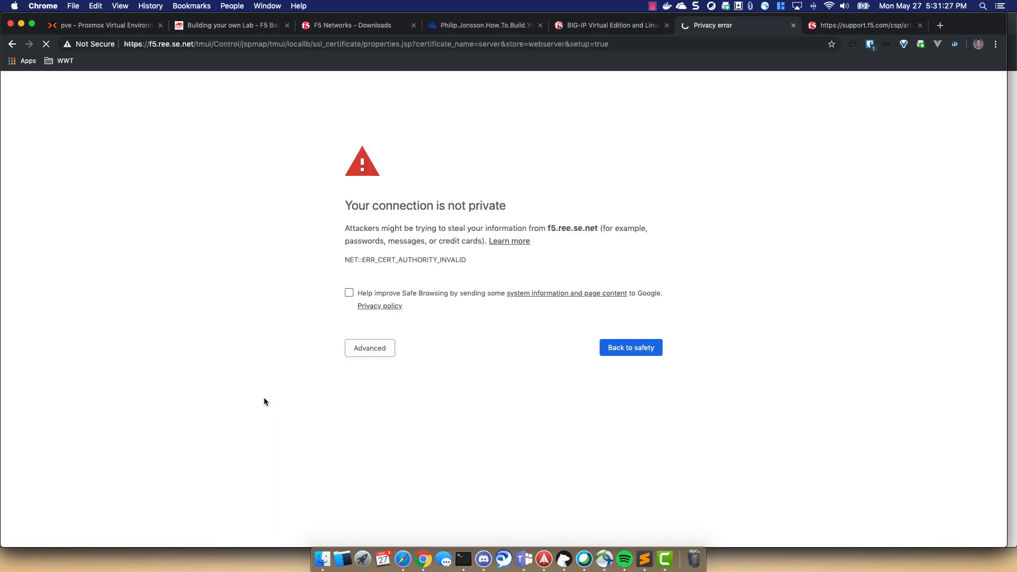
{"action": "left_click", "coordinate": [367, 350]}
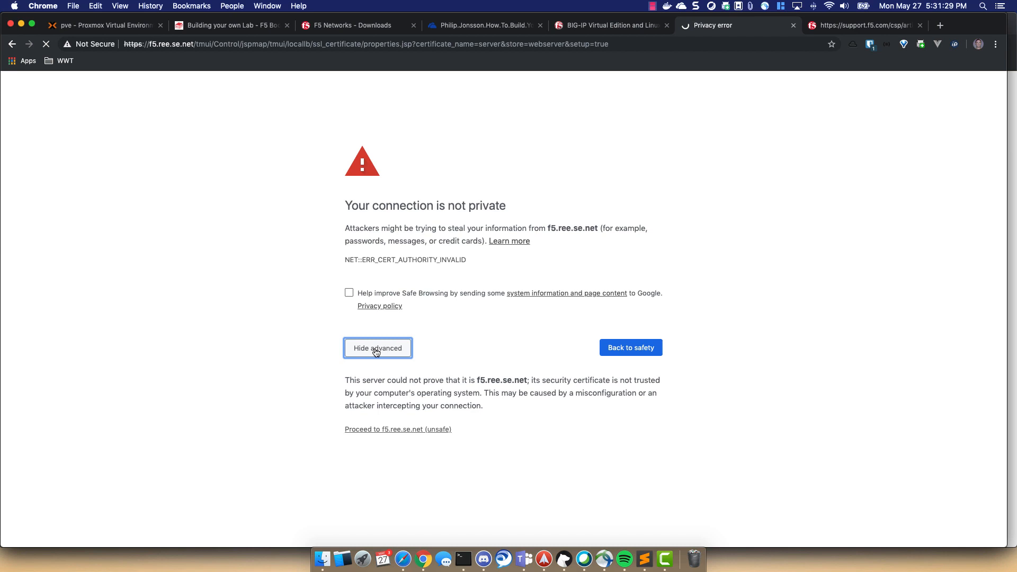
{"action": "left_click", "coordinate": [395, 430]}
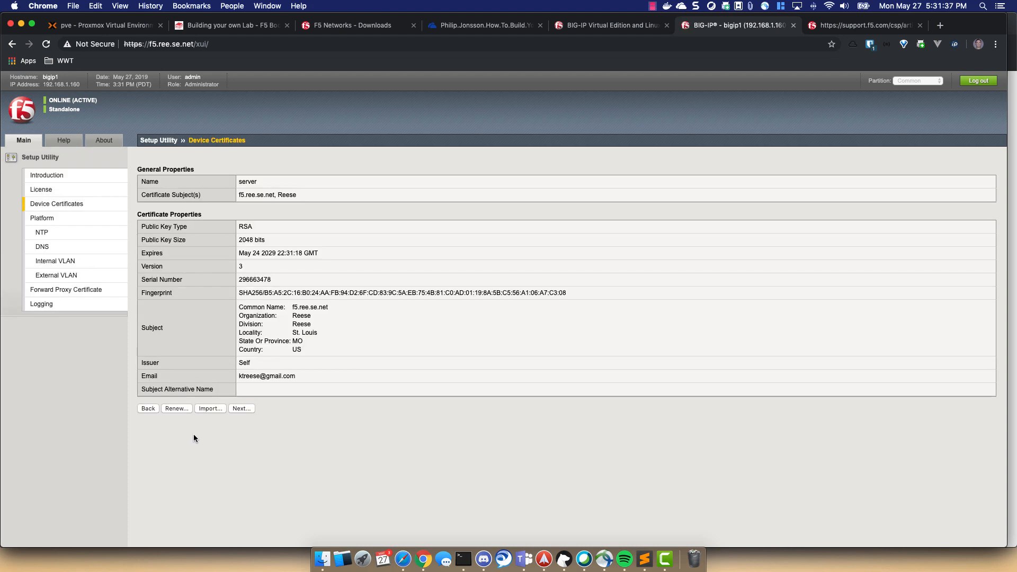
{"action": "left_click", "coordinate": [241, 408]}
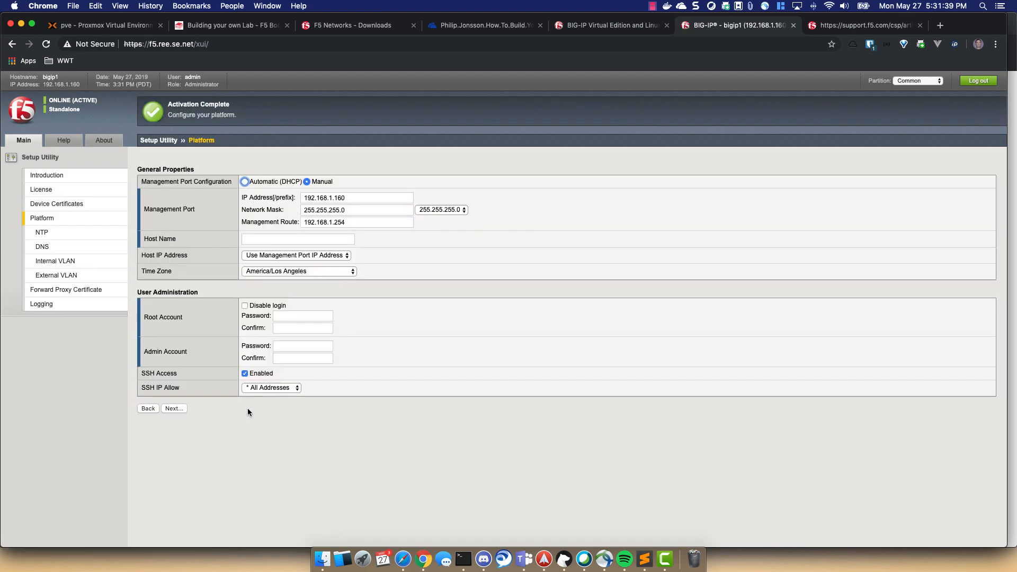
- Set the host name to f5.ree.se.net and the time zone to America/Chicago
{"action": "left_click", "coordinate": [257, 240]}
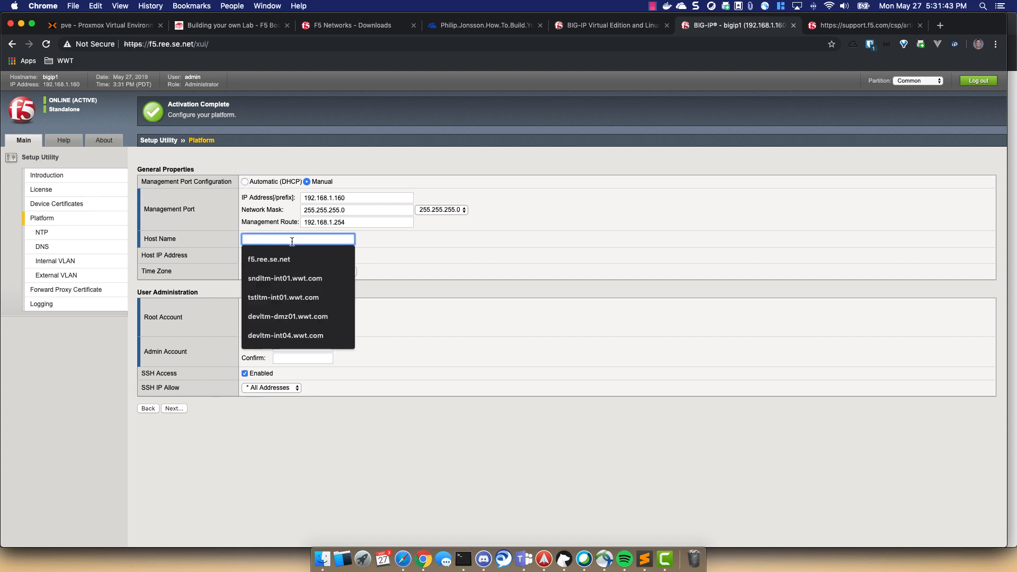
{"action": "type", "text": "f5.ree."}
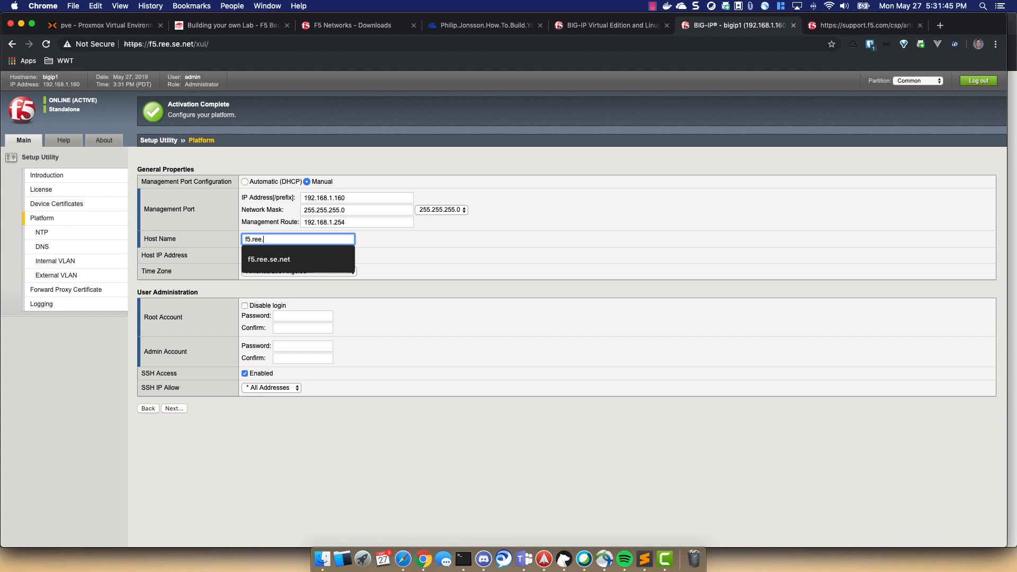
{"action": "type", "text": "se.net"}
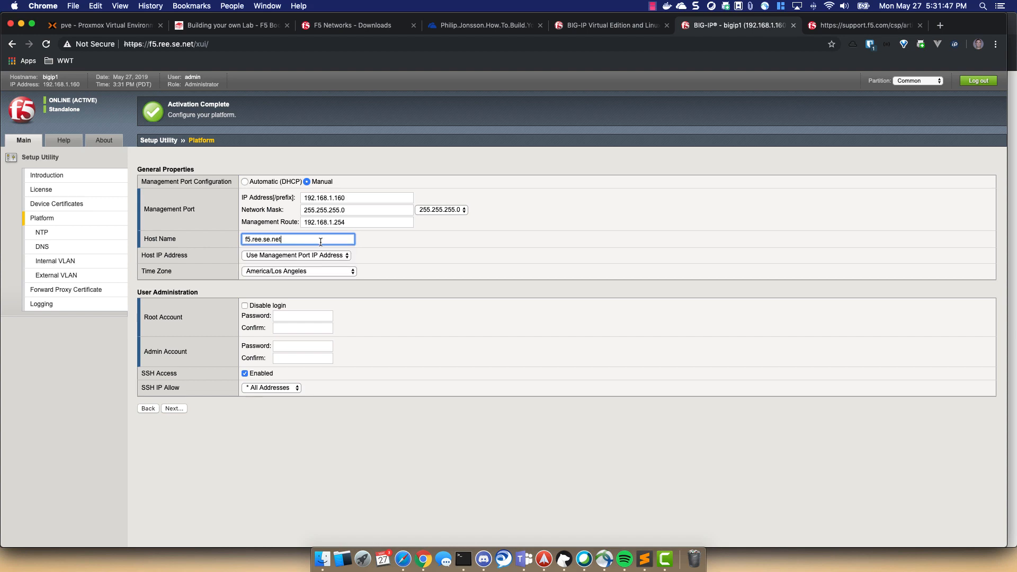
{"action": "left_click", "coordinate": [329, 270]}
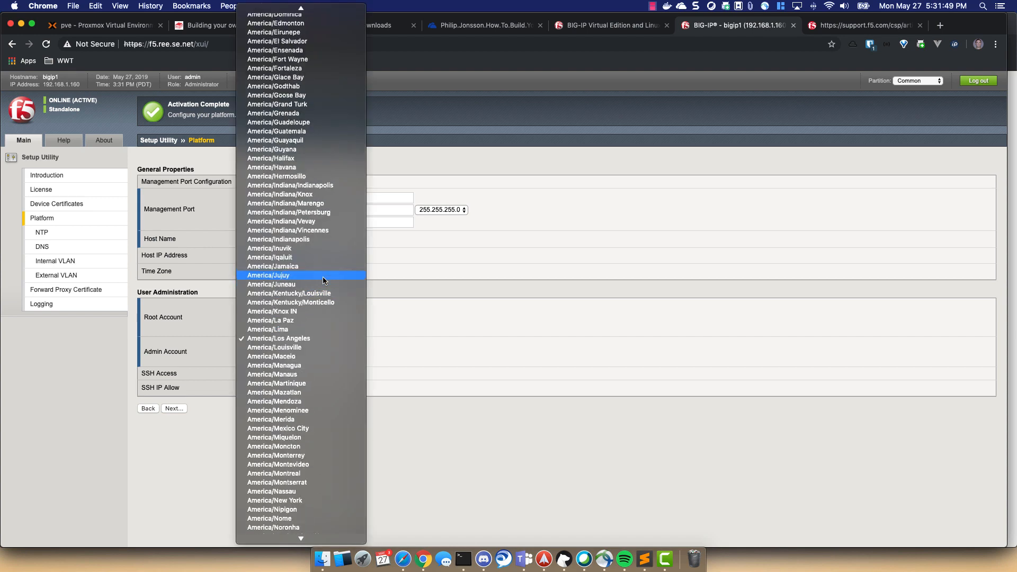
{"action": "scroll", "coordinate": [323, 277], "scroll_direction": "up", "scroll_amount": 6}
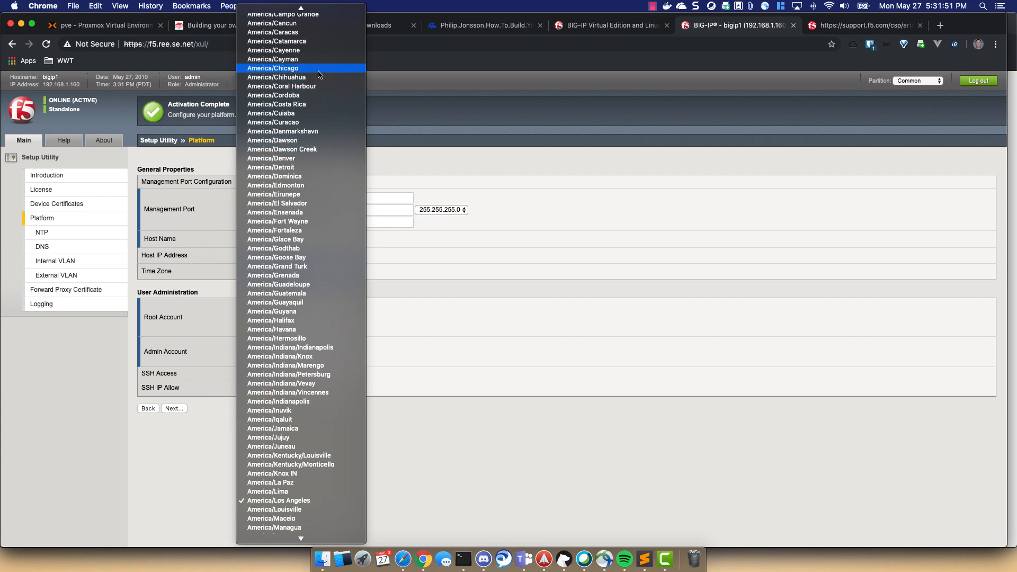
{"action": "left_click", "coordinate": [318, 69]}
- Enter and confirm new root and admin passwords, then submit the platform settings
{"action": "left_click", "coordinate": [313, 318]}
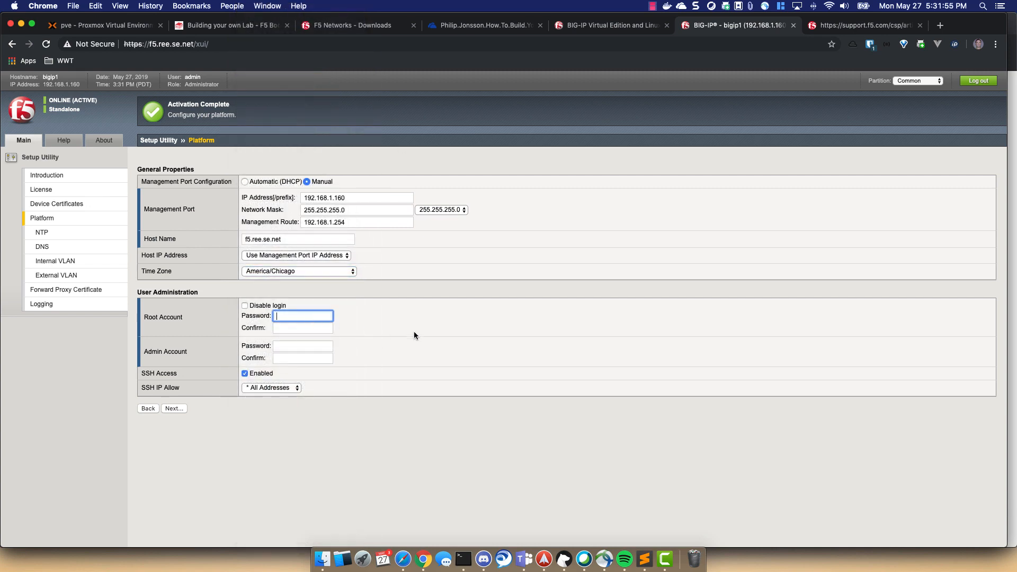
{"action": "type", "text": "••••••••"}
{"action": "key", "text": "Tab"}
{"action": "type", "text": "••••••••"}
{"action": "key", "text": "Tab"}
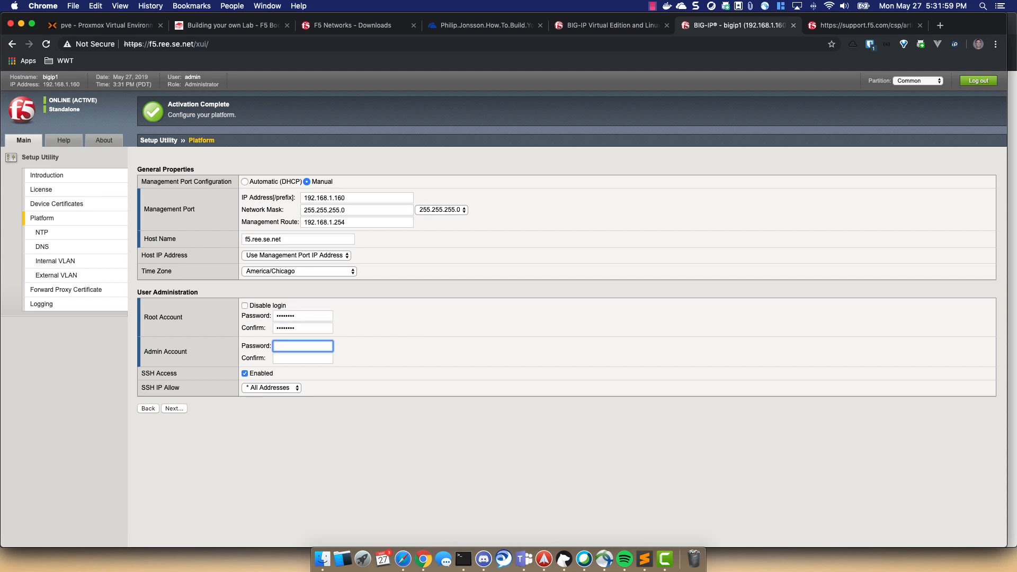
{"action": "type", "text": "••••••••"}
{"action": "key", "text": "Tab"}
{"action": "type", "text": "•••••••"}
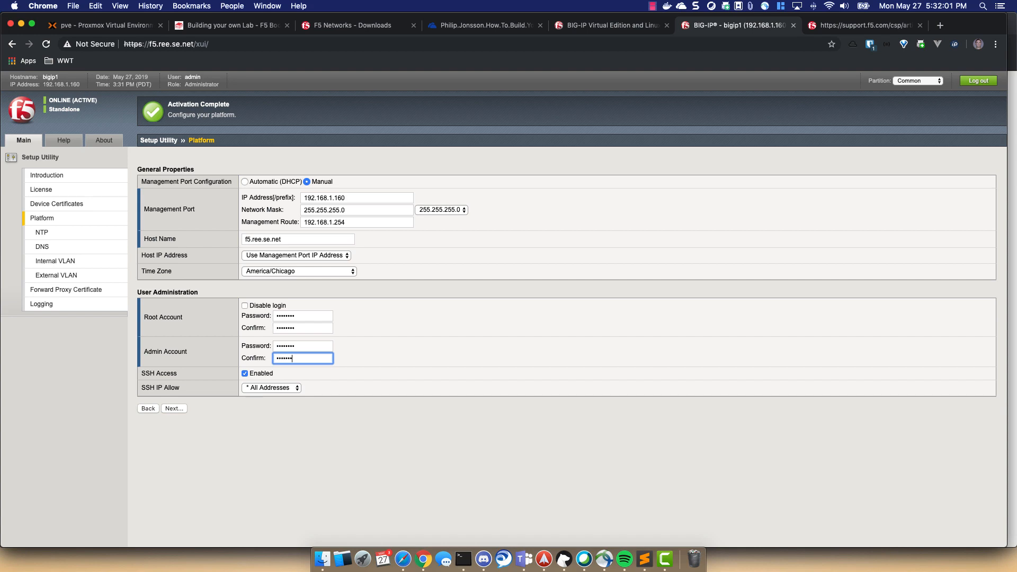
{"action": "type", "text": "•"}
{"action": "left_click", "coordinate": [176, 411]}
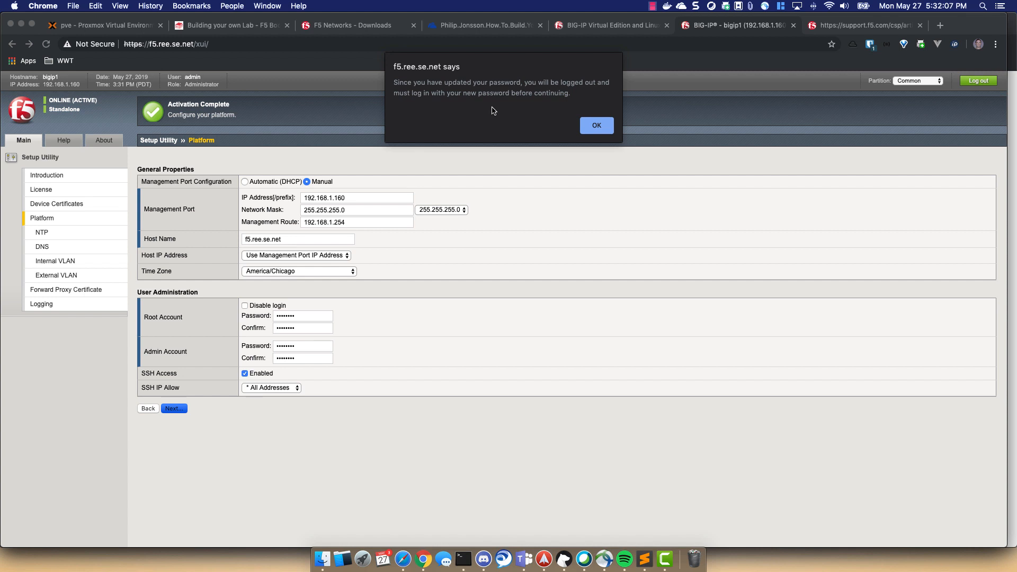
- Dismiss the logout alert and password-save bar, then log in as admin with the new password
{"action": "left_click", "coordinate": [597, 126]}
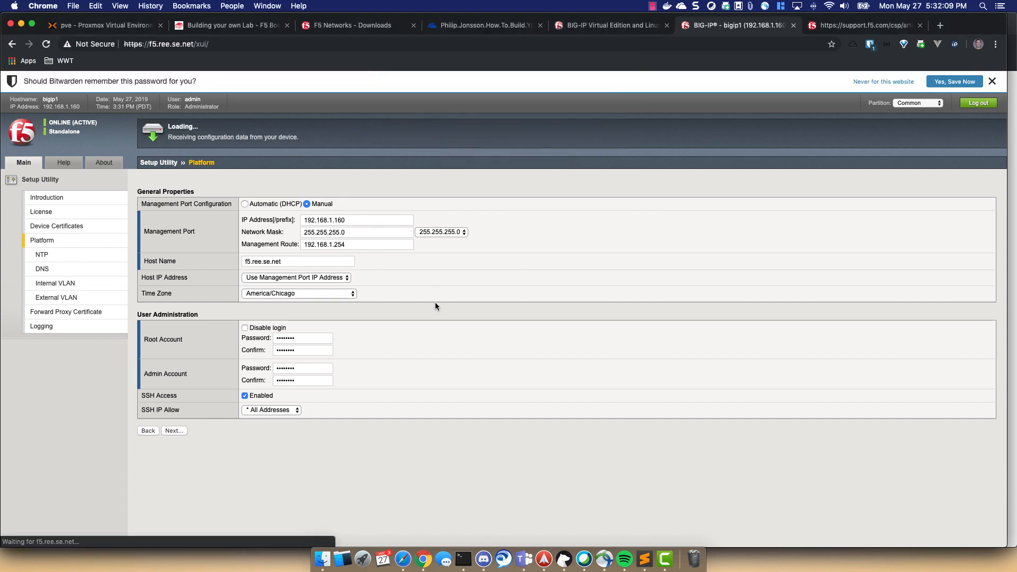
{"action": "left_click", "coordinate": [992, 82]}
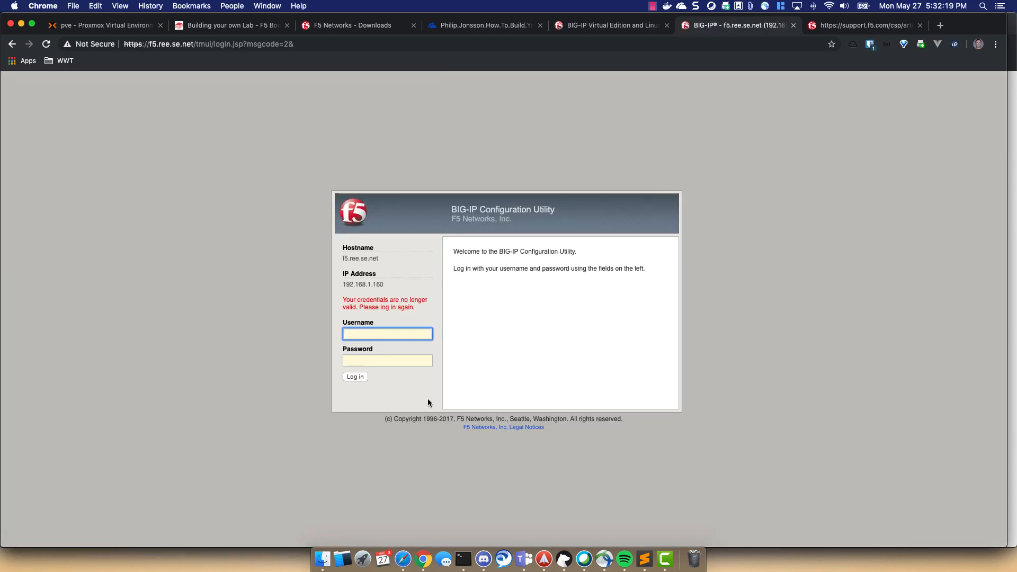
{"action": "type", "text": "admin"}
{"action": "key", "text": "Tab"}
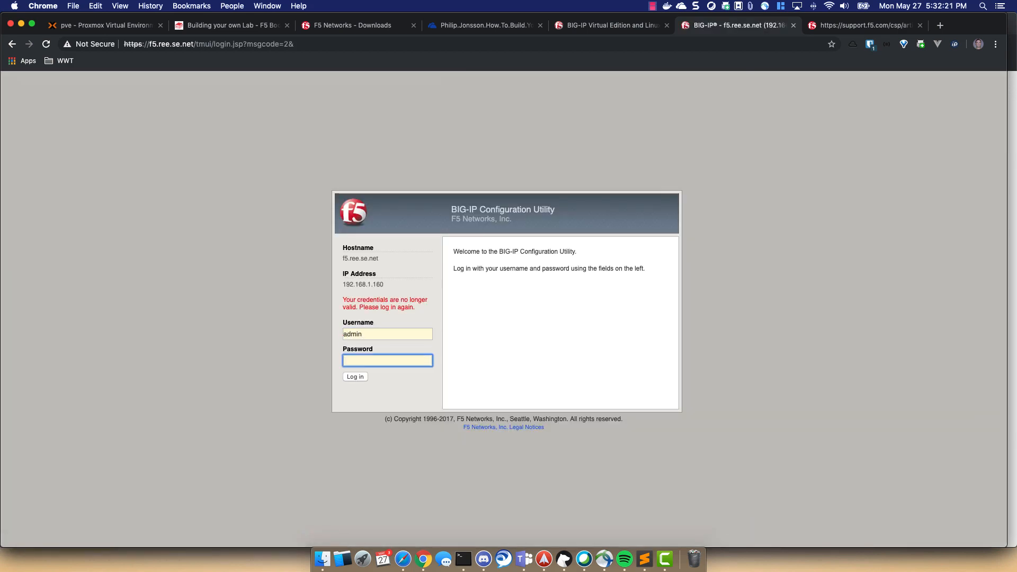
{"action": "type", "text": "********"}
{"action": "key", "text": "Return"}
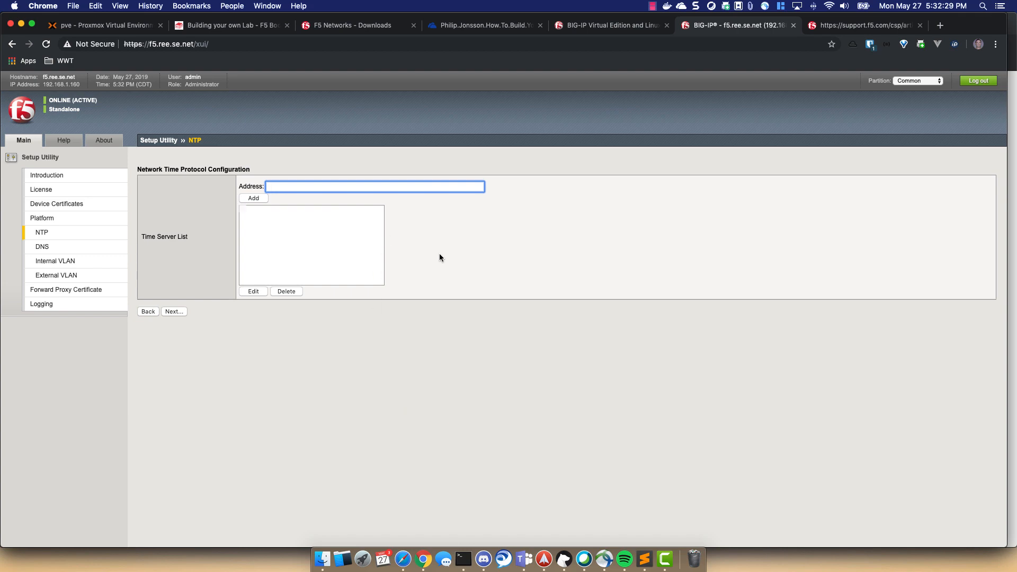
- Add time.apple.com as the NTP time server and continue to DNS
{"action": "type", "text": "time.apple.com"}
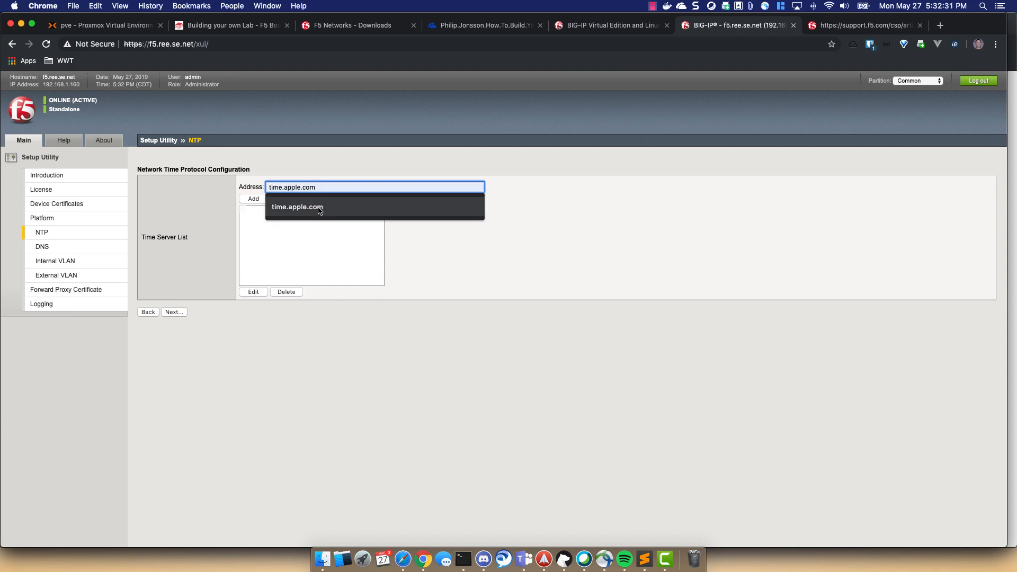
{"action": "left_click", "coordinate": [319, 207]}
{"action": "left_click", "coordinate": [254, 199]}
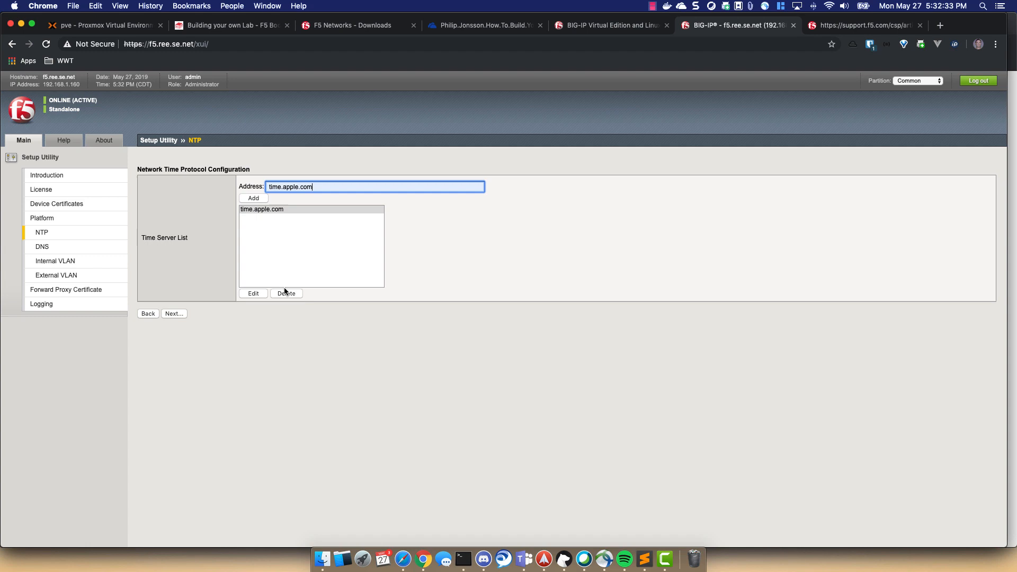
{"action": "left_click", "coordinate": [179, 313]}
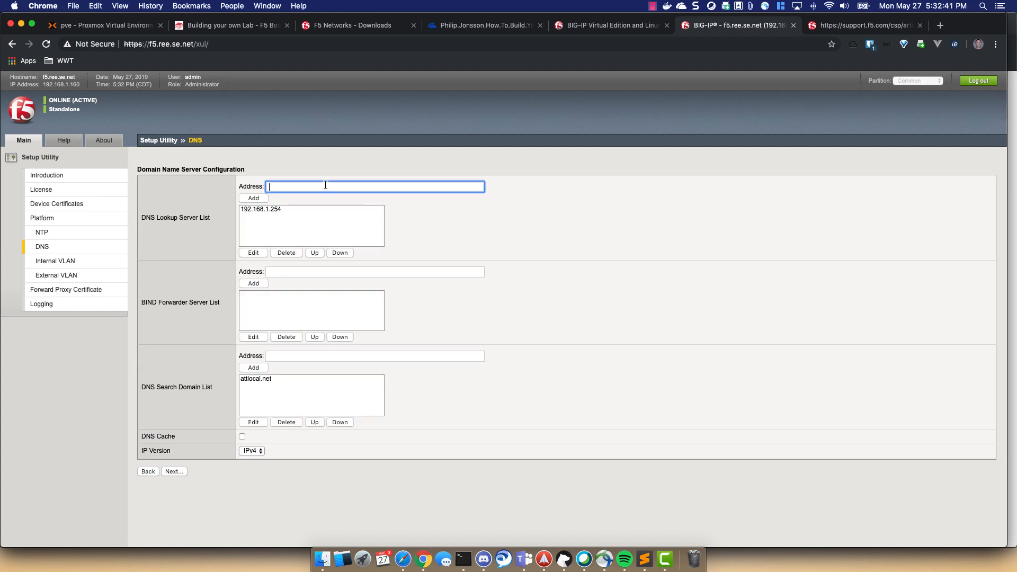
- Add 8.8.8.8 as a DNS lookup server and move it above 192.168.1.254
{"action": "type", "text": "8.8."}
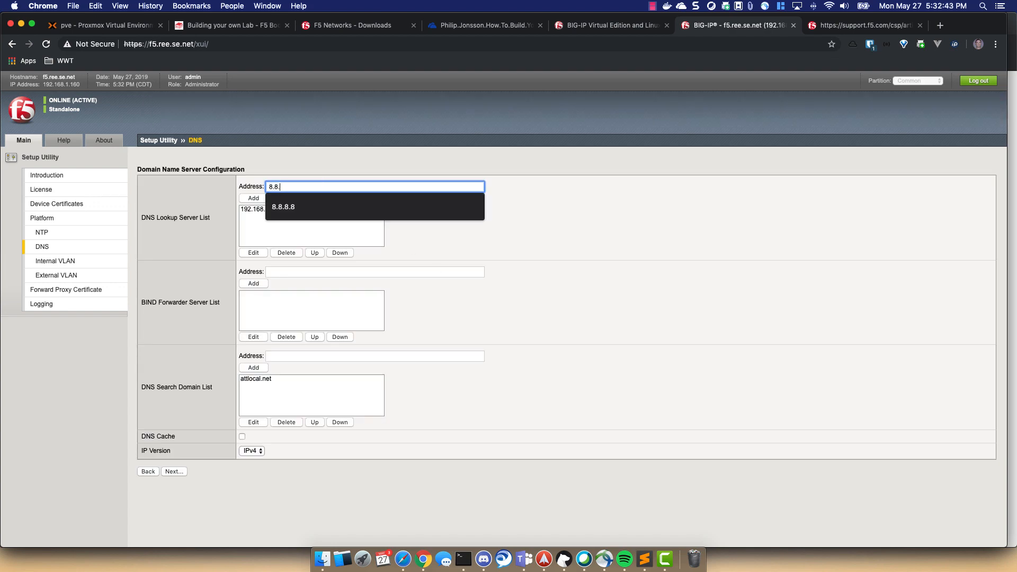
{"action": "type", "text": "8.8"}
{"action": "left_click", "coordinate": [260, 197]}
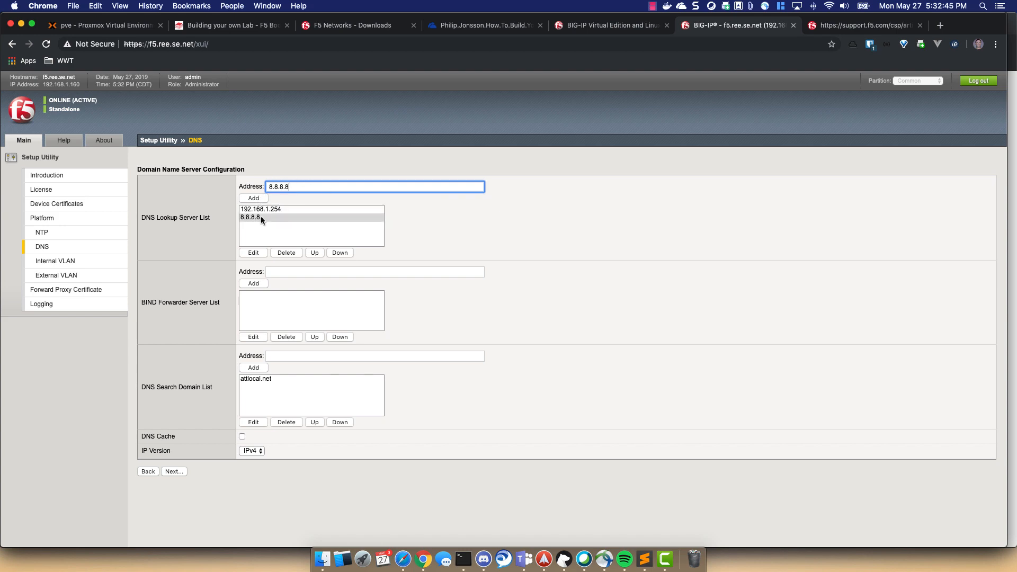
{"action": "left_click", "coordinate": [260, 217]}
{"action": "left_click", "coordinate": [320, 252]}
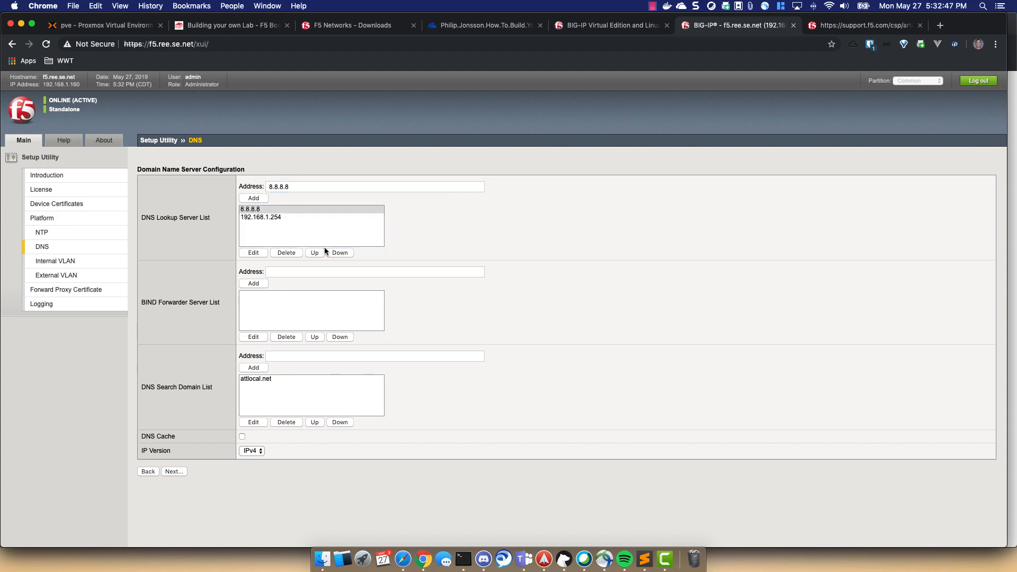
{"action": "left_click", "coordinate": [285, 218]}
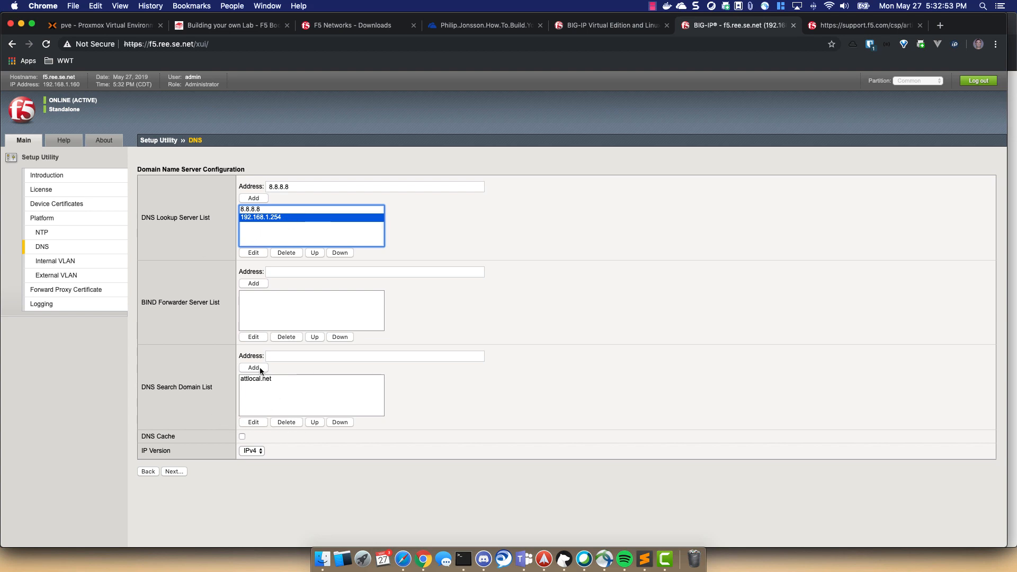
- Add ree.se.net as a DNS search domain and continue to the next step
{"action": "left_click", "coordinate": [272, 357]}
{"action": "type", "text": "ree.se.net"}
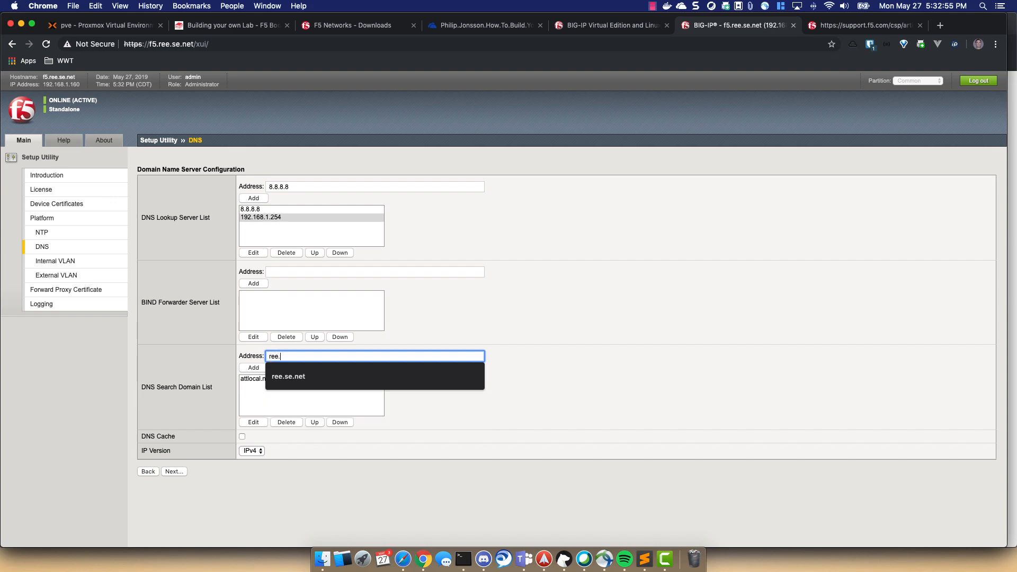
{"action": "left_click", "coordinate": [254, 367]}
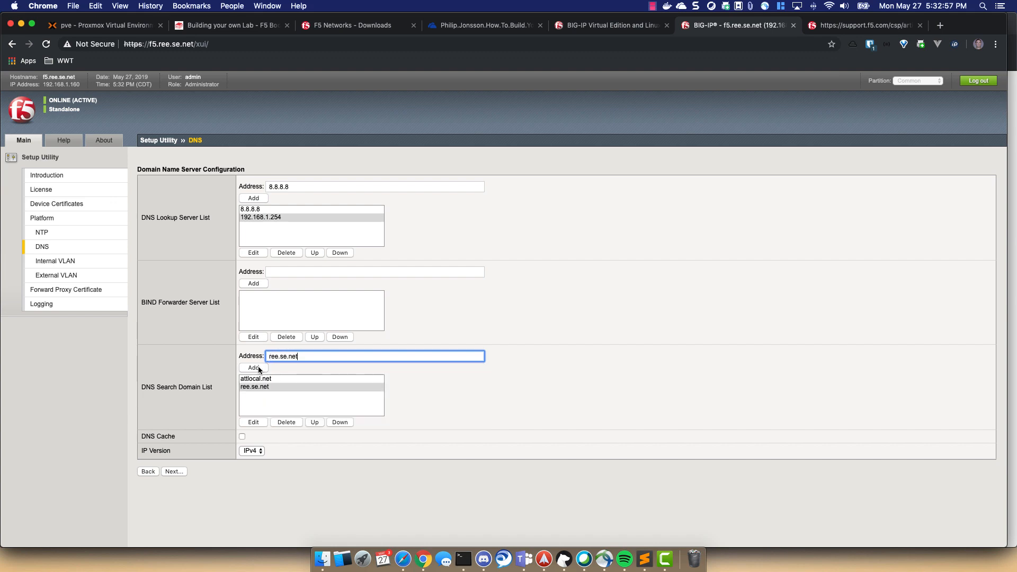
{"action": "left_click", "coordinate": [172, 471]}
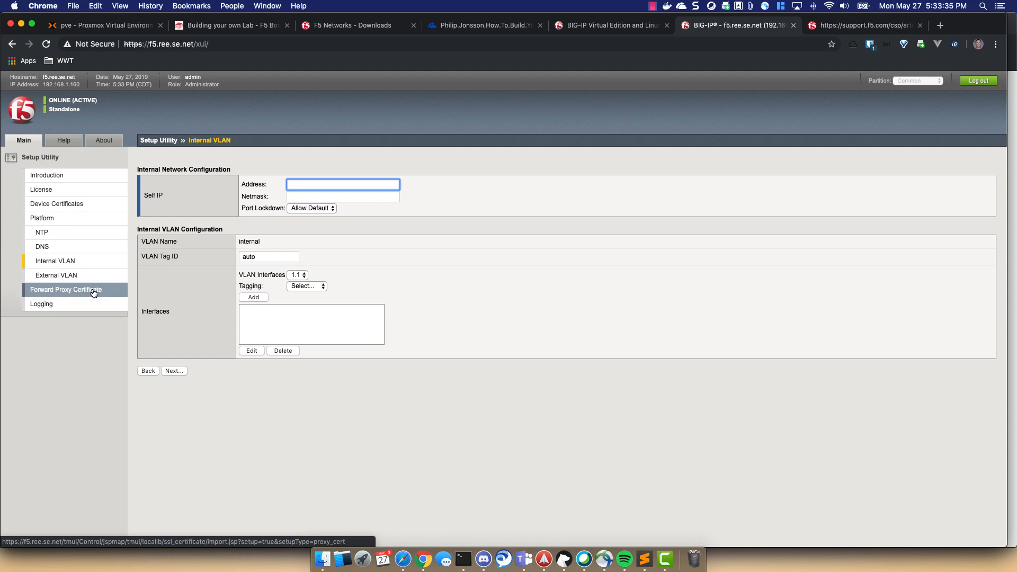
- Jump to the Logging step, finish the setup wizard, and continue once changes are verified
{"action": "left_click", "coordinate": [62, 305]}
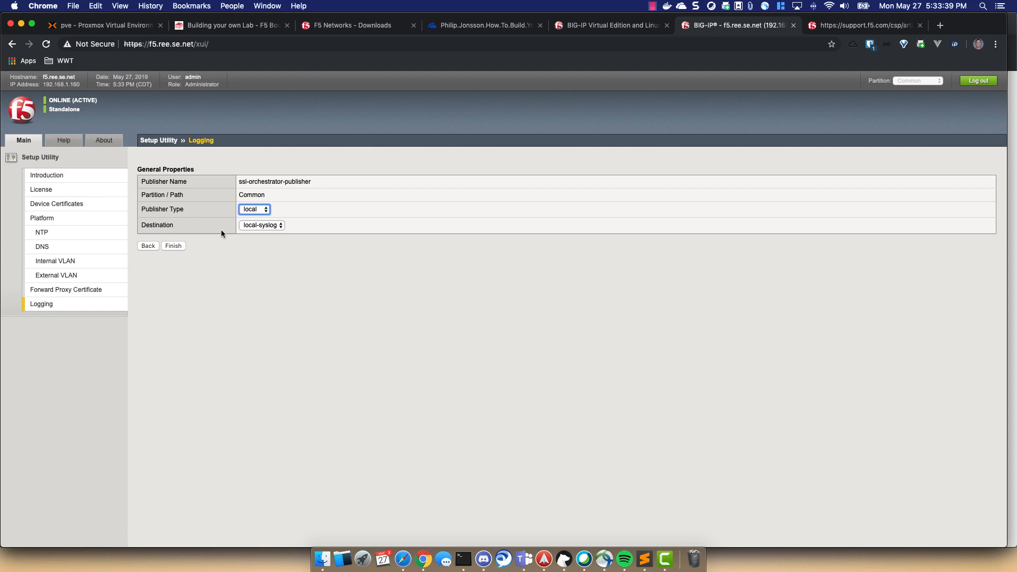
{"action": "left_click", "coordinate": [175, 246]}
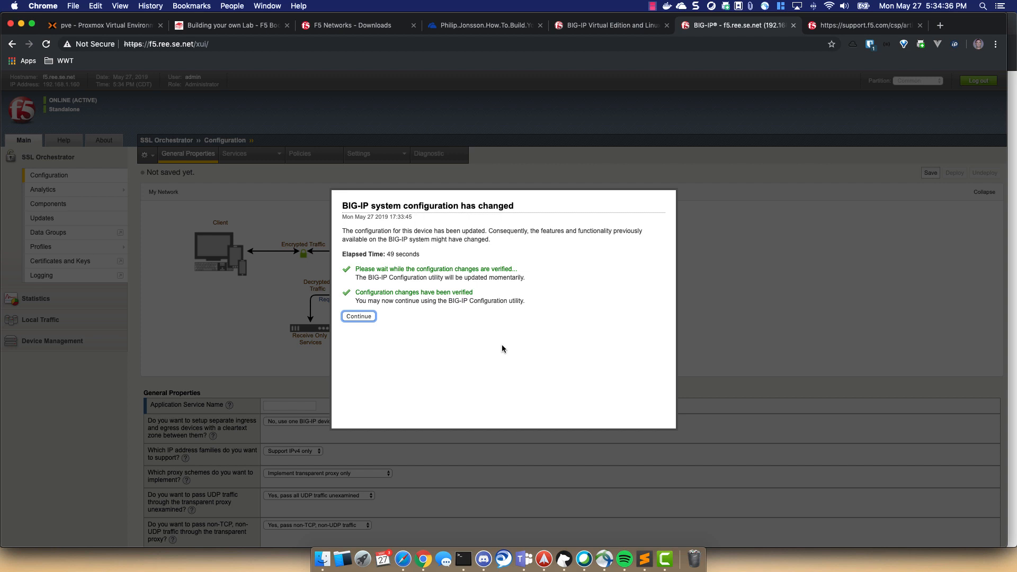
{"action": "left_click", "coordinate": [360, 317]}
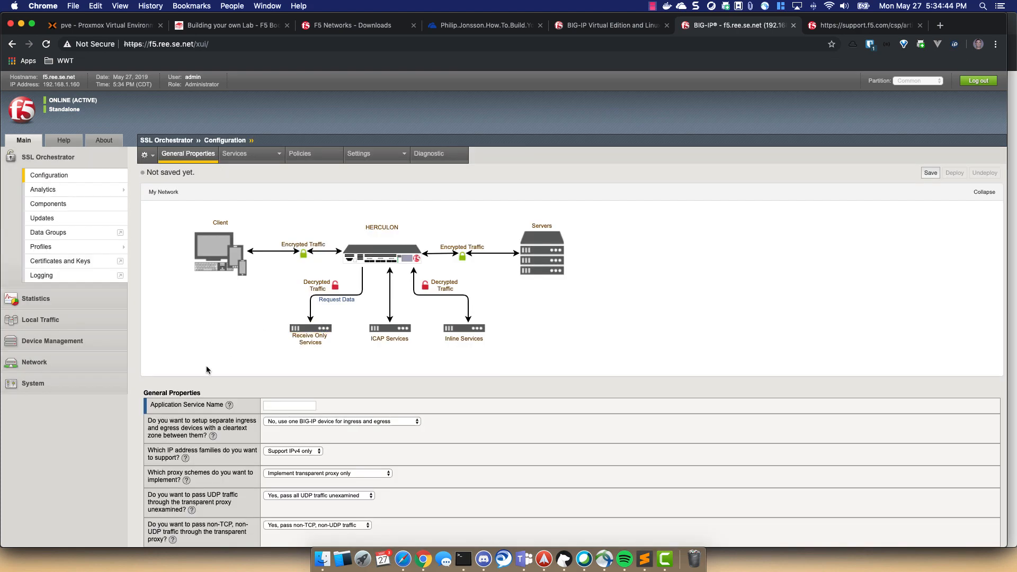
- In System › Resource Provisioning, set Global Traffic (DNS) to Minimum and submit
{"action": "left_click", "coordinate": [44, 391]}
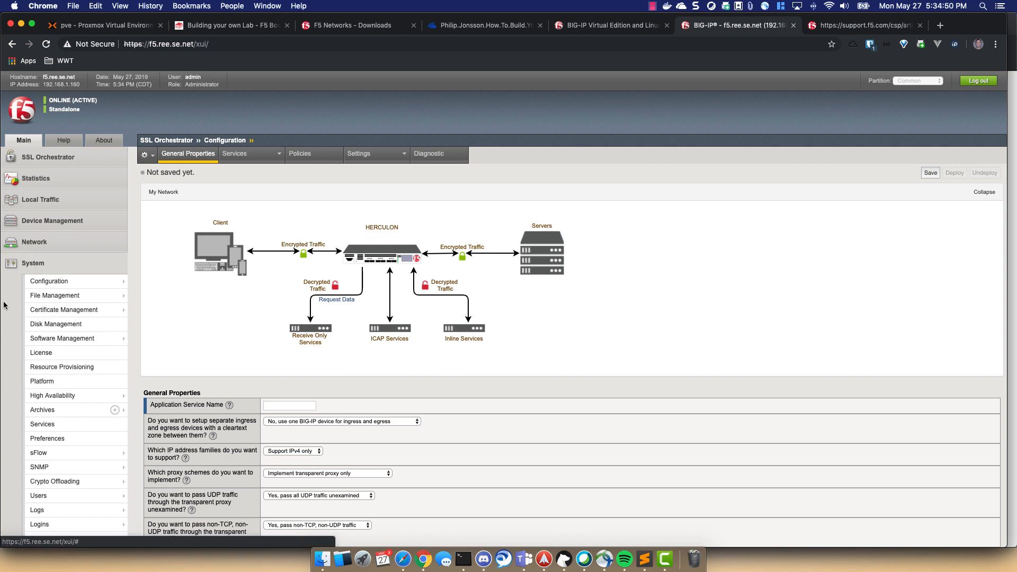
{"action": "left_click", "coordinate": [93, 368]}
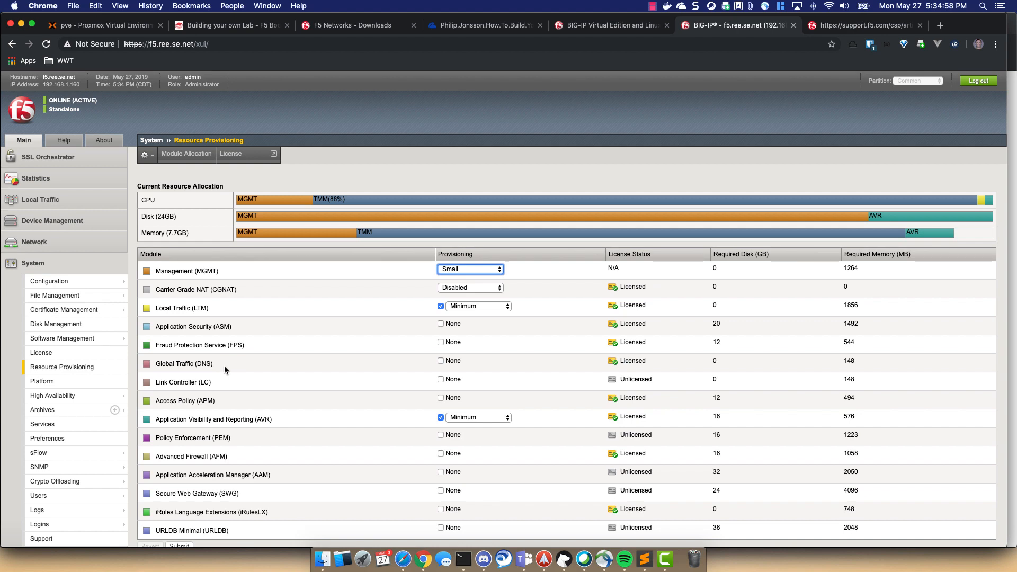
{"action": "left_click", "coordinate": [440, 361]}
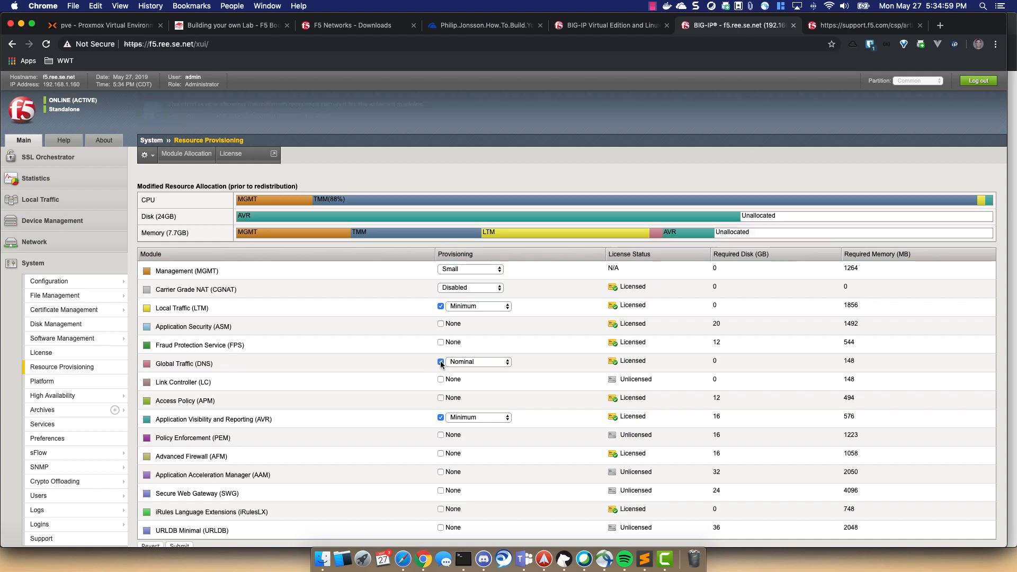
{"action": "left_click", "coordinate": [477, 361]}
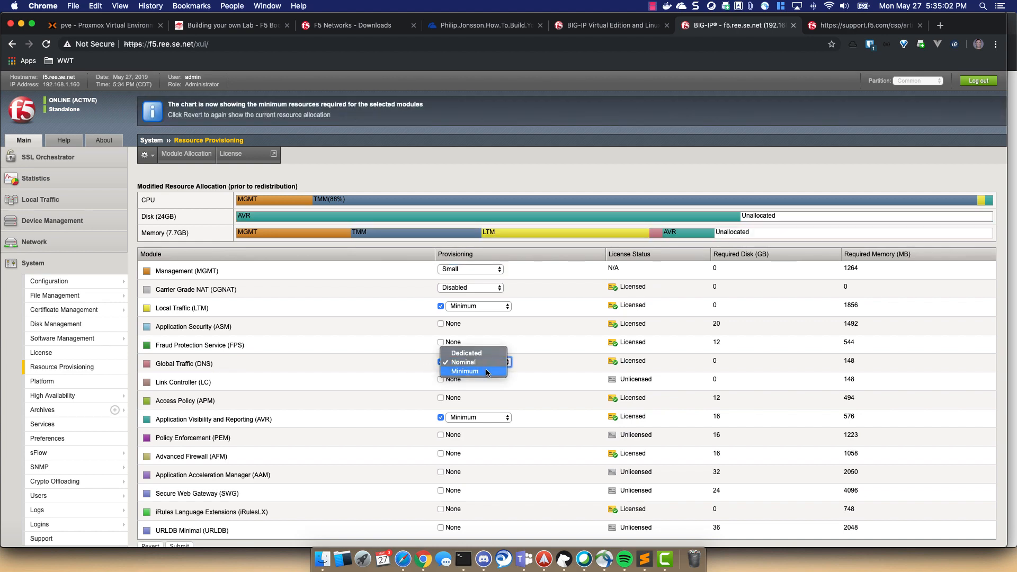
{"action": "left_click", "coordinate": [486, 370]}
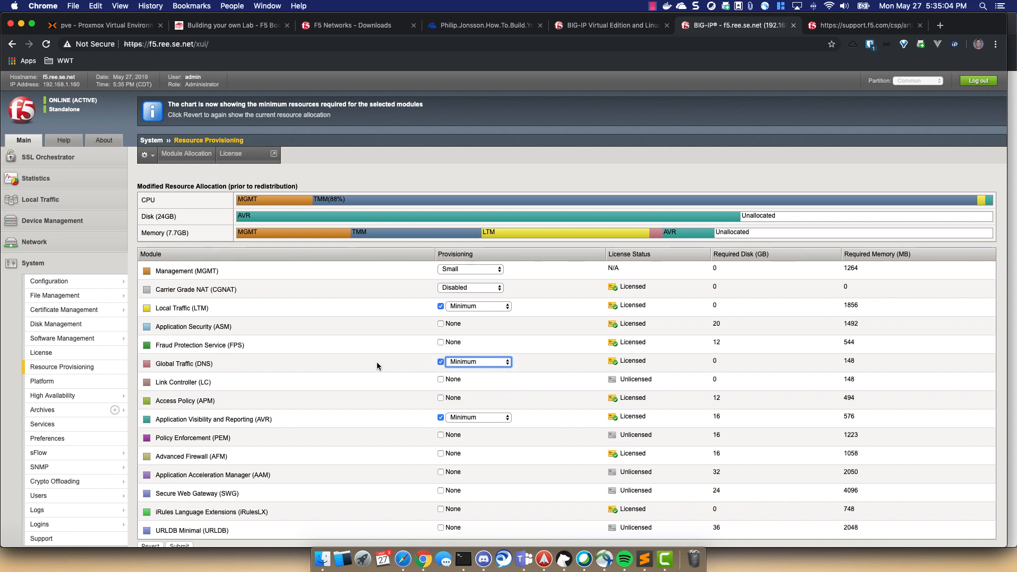
{"action": "scroll", "coordinate": [377, 362], "scroll_direction": "down", "scroll_amount": 1}
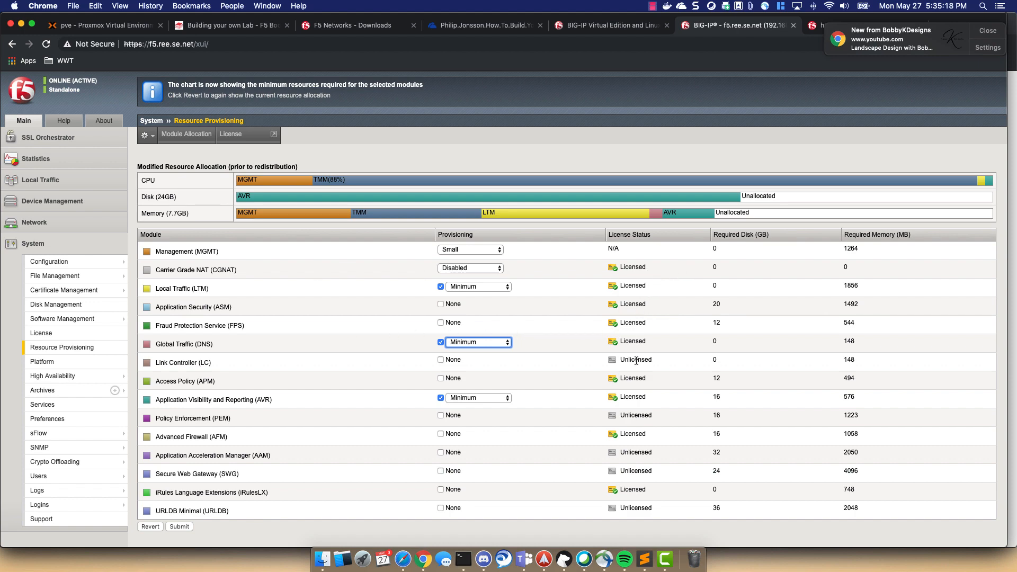
{"action": "left_click", "coordinate": [180, 526]}
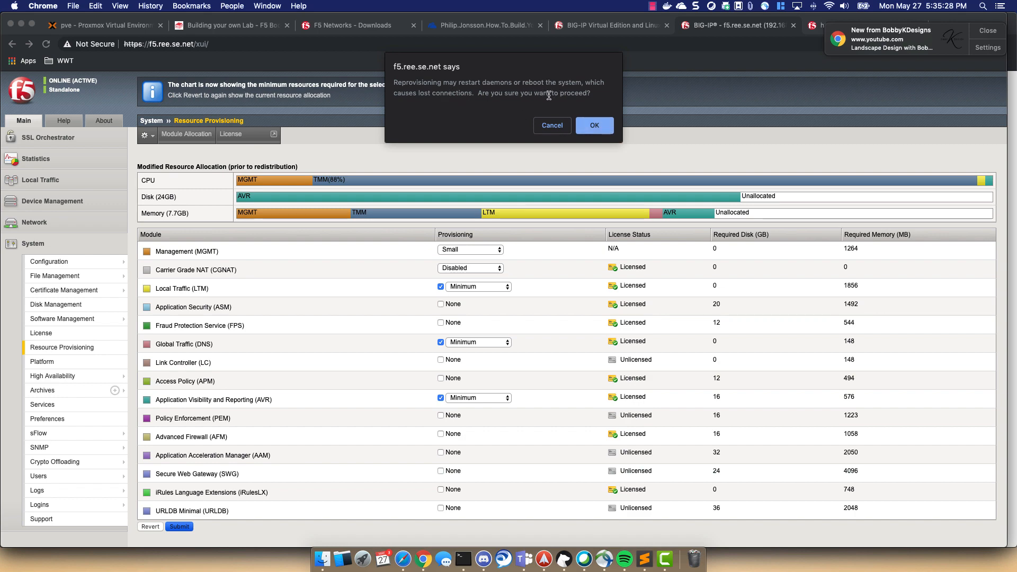
- Confirm the reprovisioning and continue once the configuration changes are verified
{"action": "left_click", "coordinate": [595, 126]}
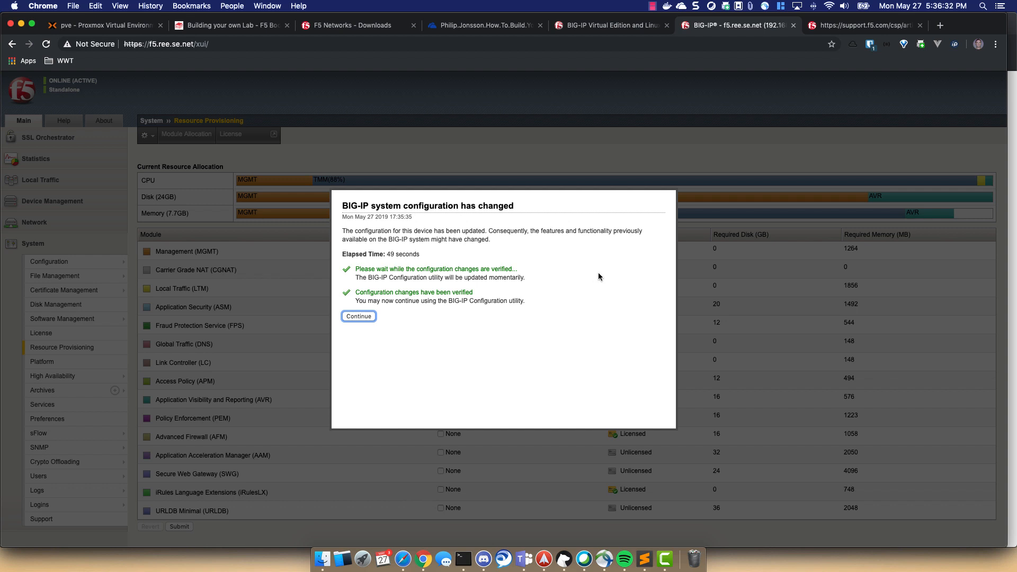
{"action": "left_click", "coordinate": [368, 319]}
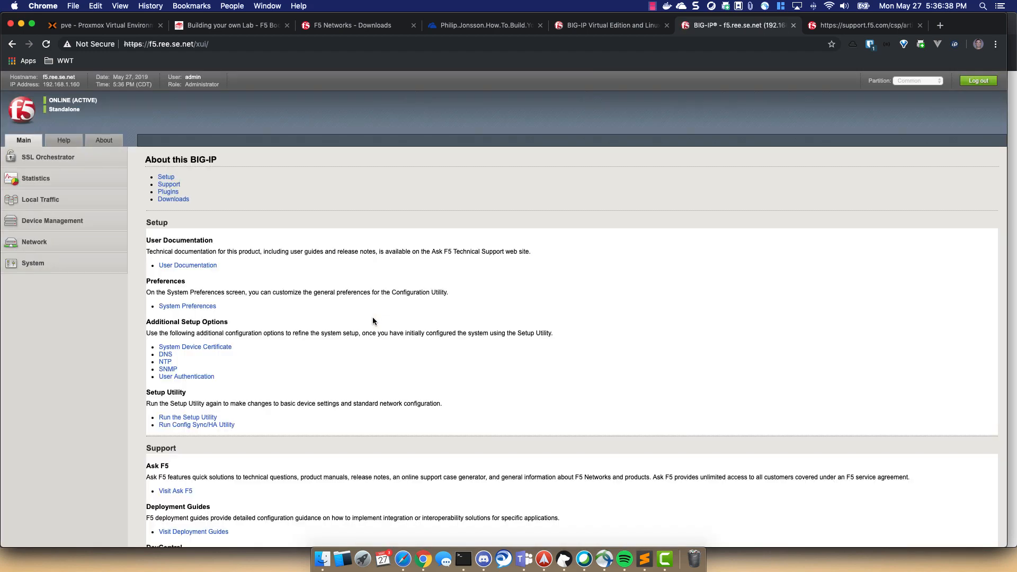
- Reboot the BIG-IP from System › Configuration › Device › General and confirm it
{"action": "left_click", "coordinate": [26, 265]}
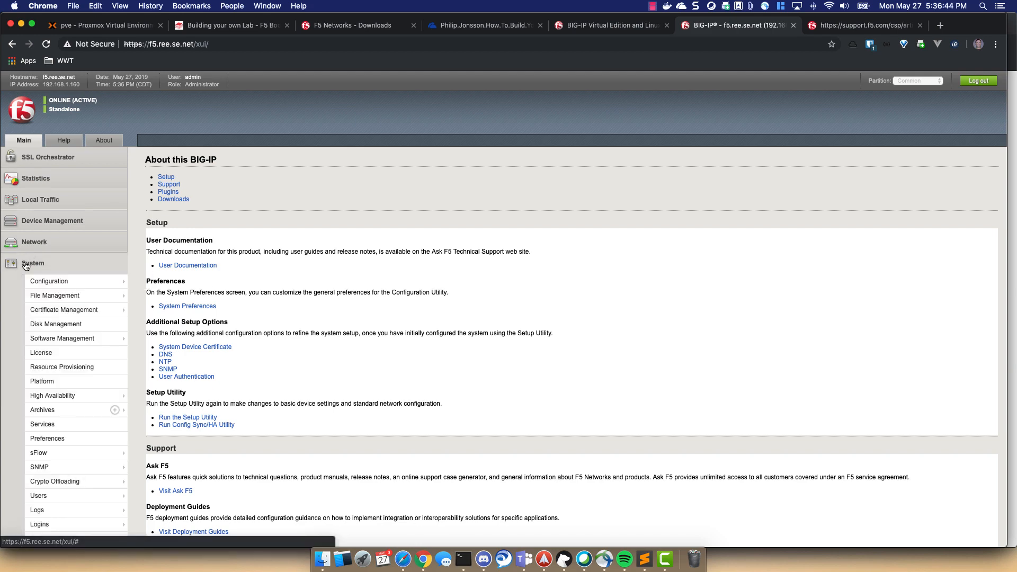
{"action": "left_click", "coordinate": [46, 281]}
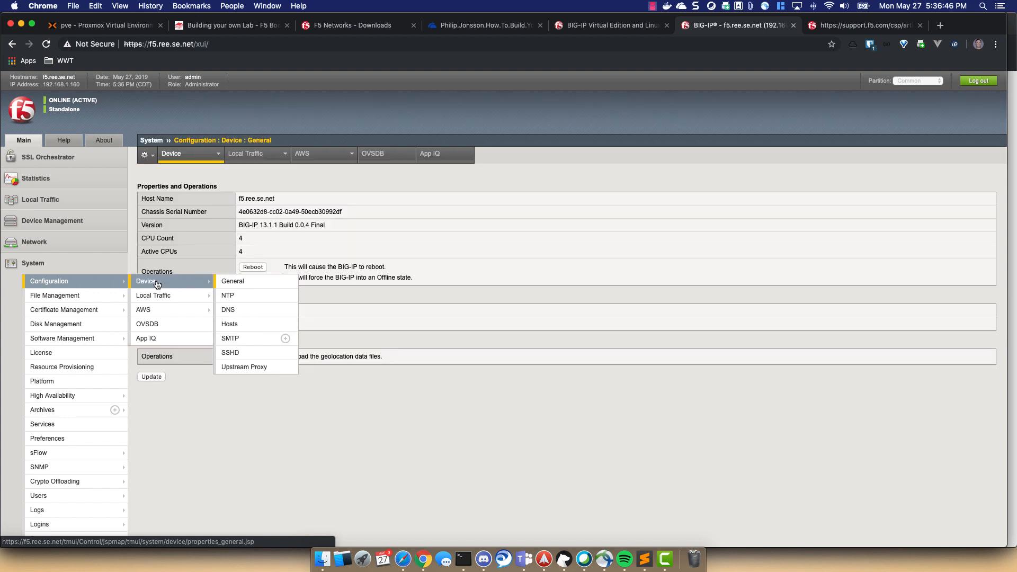
{"action": "left_click", "coordinate": [158, 285]}
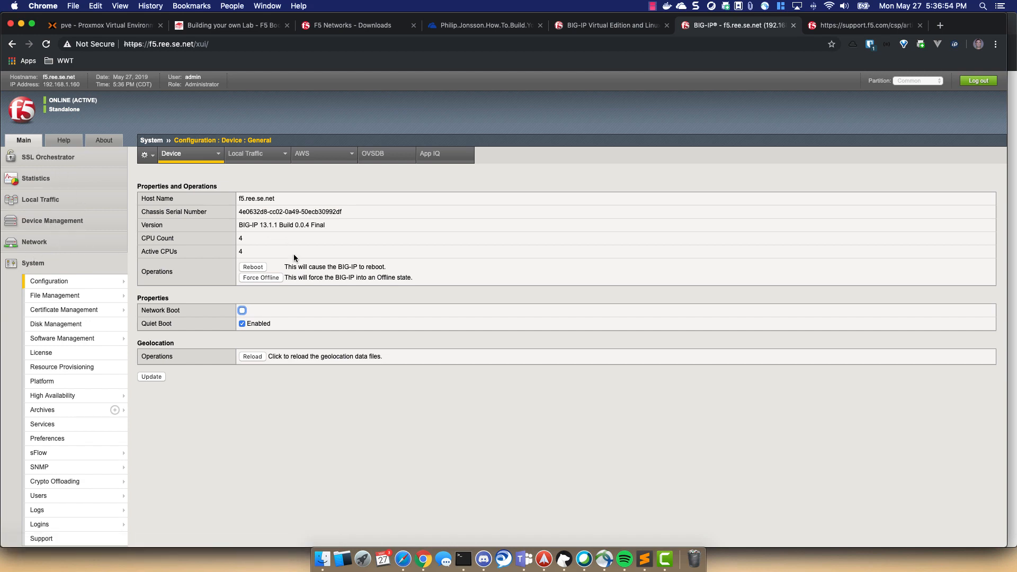
{"action": "left_click", "coordinate": [260, 270]}
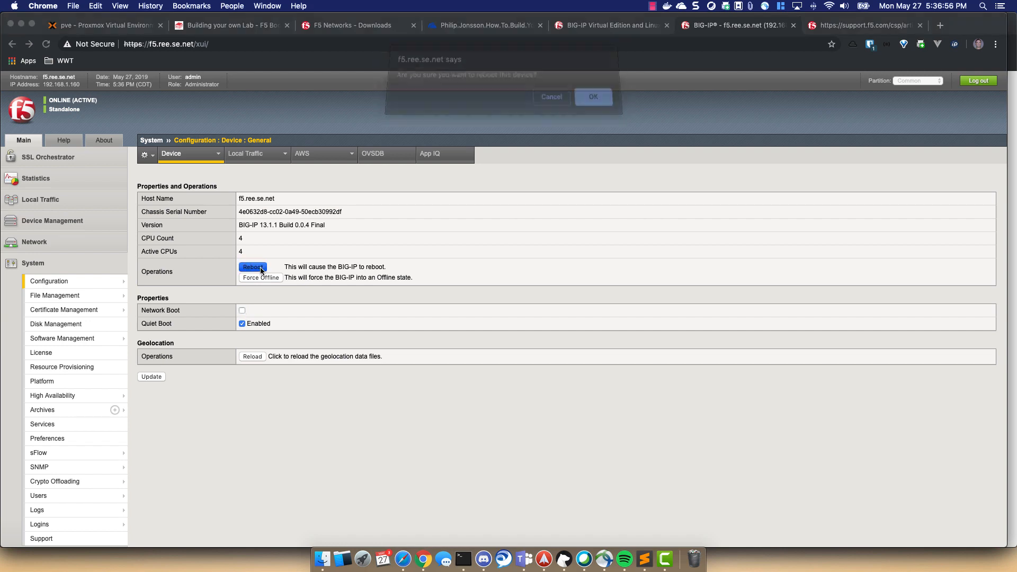
{"action": "left_click", "coordinate": [610, 101]}
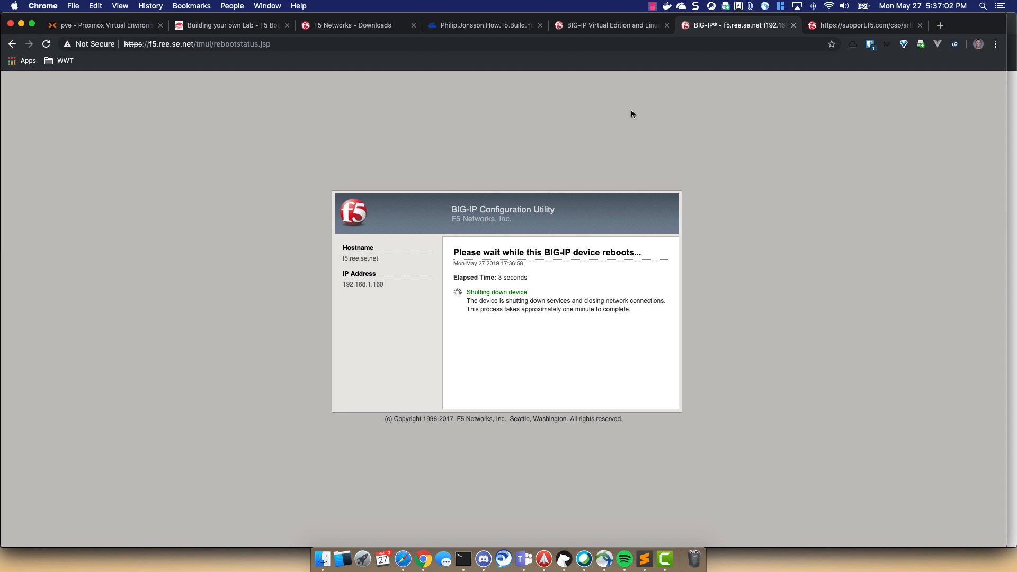
- Load the F5 downloads site (downloads.f5.com) in a new browser tab
{"action": "left_click", "coordinate": [942, 25]}
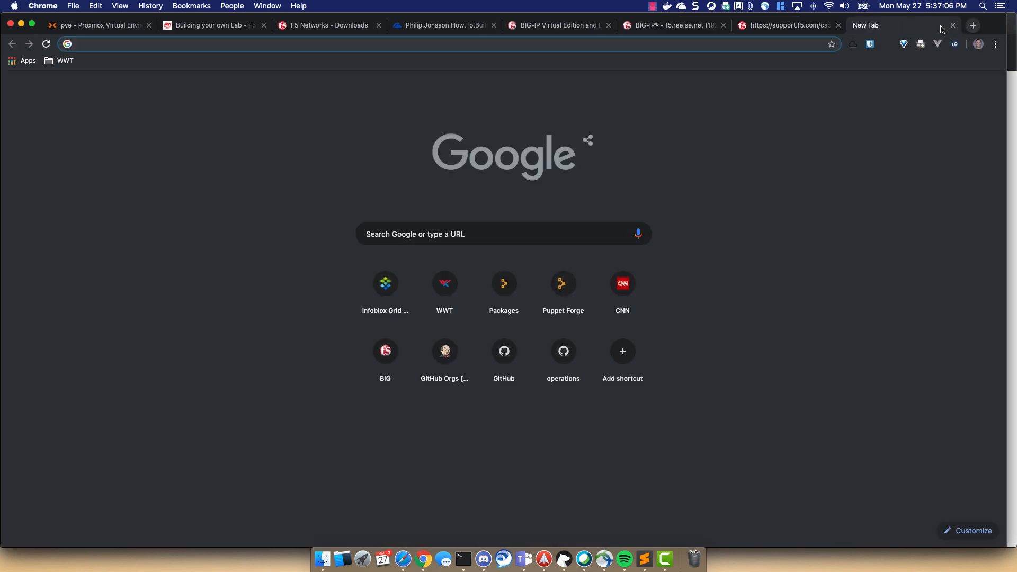
{"action": "type", "text": "fo"}
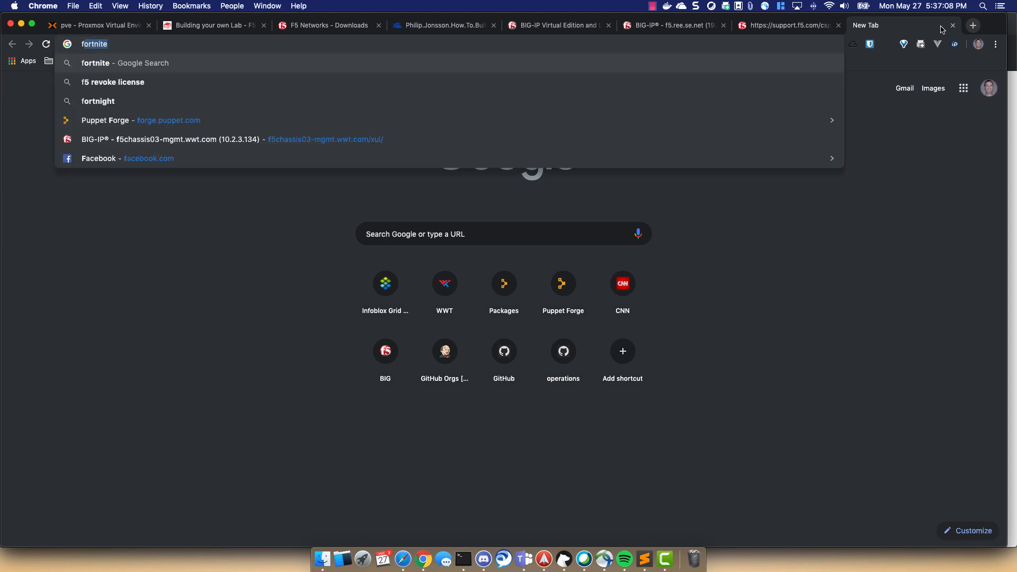
{"action": "key", "text": "BackSpace"}
{"action": "key", "text": "BackSpace"}
{"action": "key", "text": "BackSpace"}
{"action": "type", "text": "downloads.f5.com"}
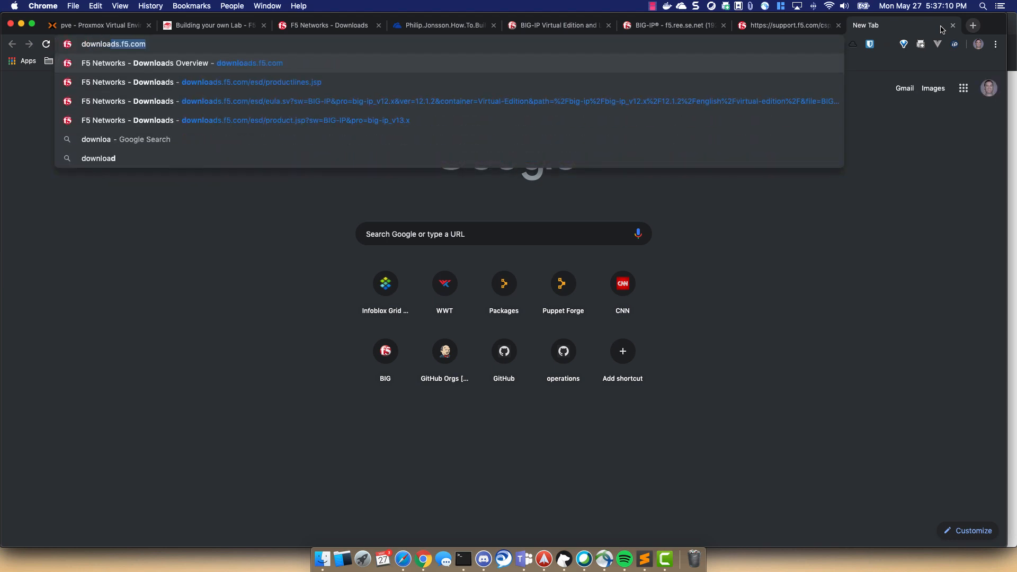
{"action": "key", "text": "Return"}
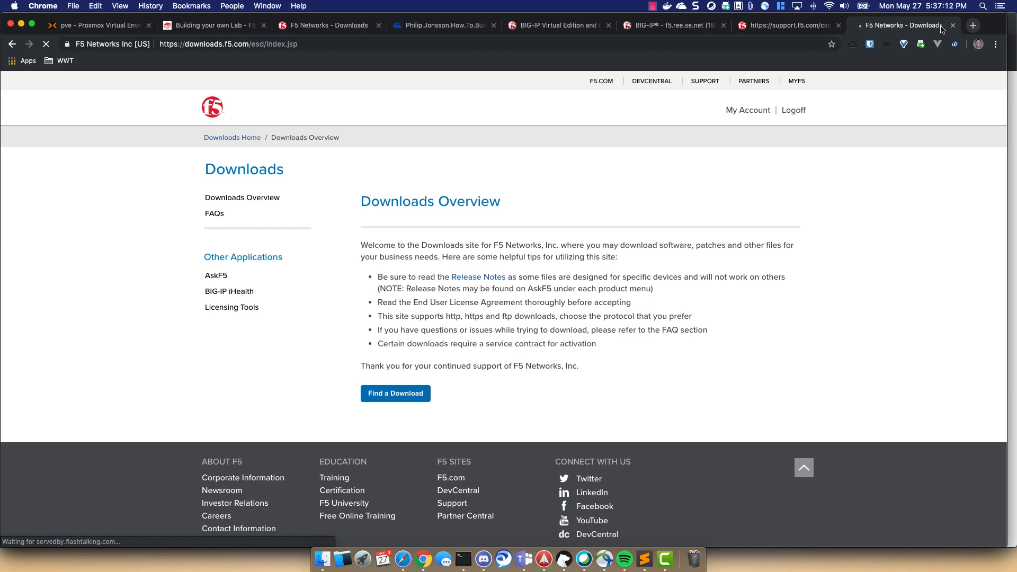
- Download BIGIP-13.1.1.5-0.0.4.iso from BIG-IP v13.x 13.1.1.5 via the USA - WEST COAST location
{"action": "left_click", "coordinate": [404, 394]}
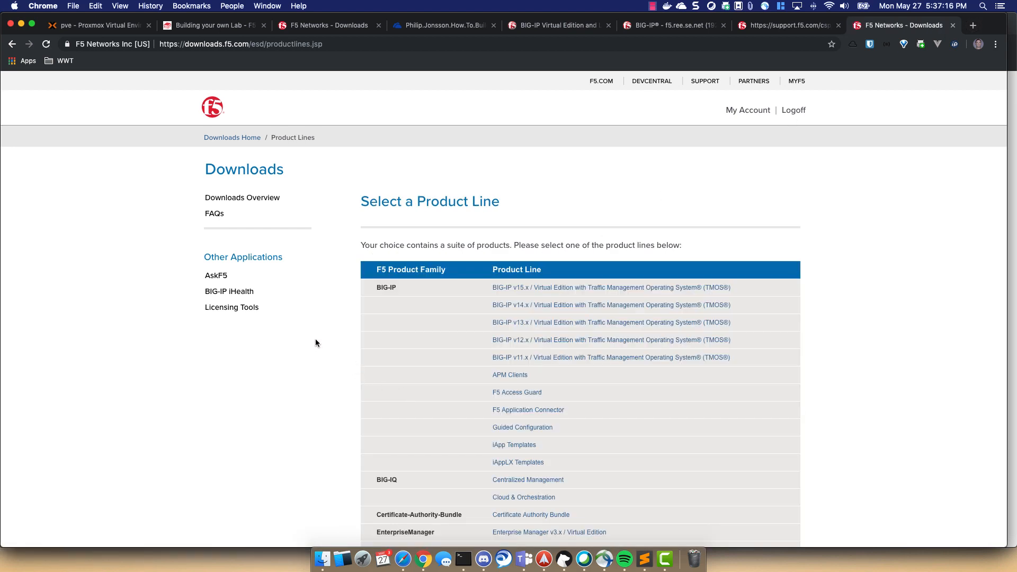
{"action": "scroll", "coordinate": [315, 339], "scroll_direction": "down", "scroll_amount": 2}
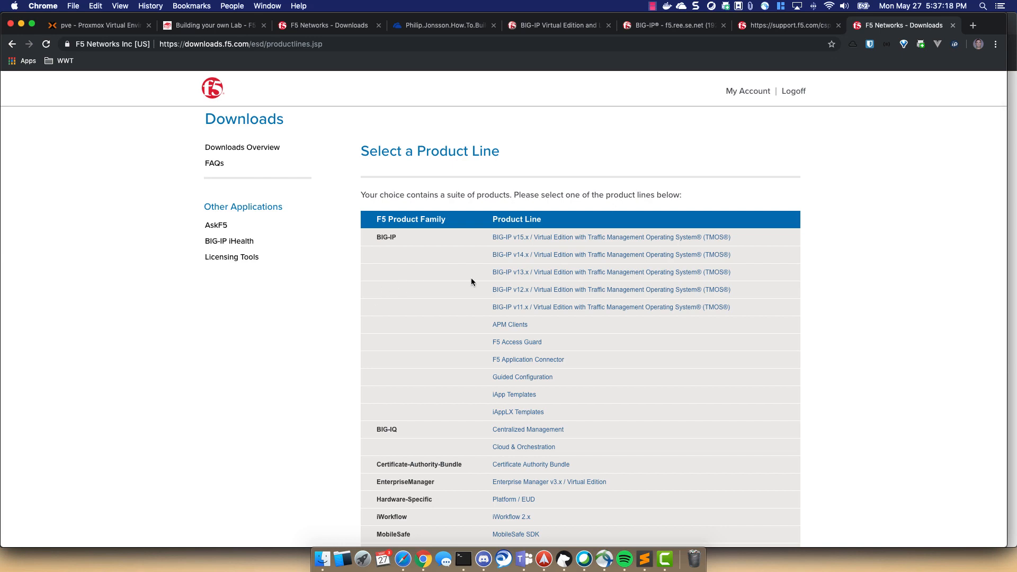
{"action": "left_click", "coordinate": [565, 274]}
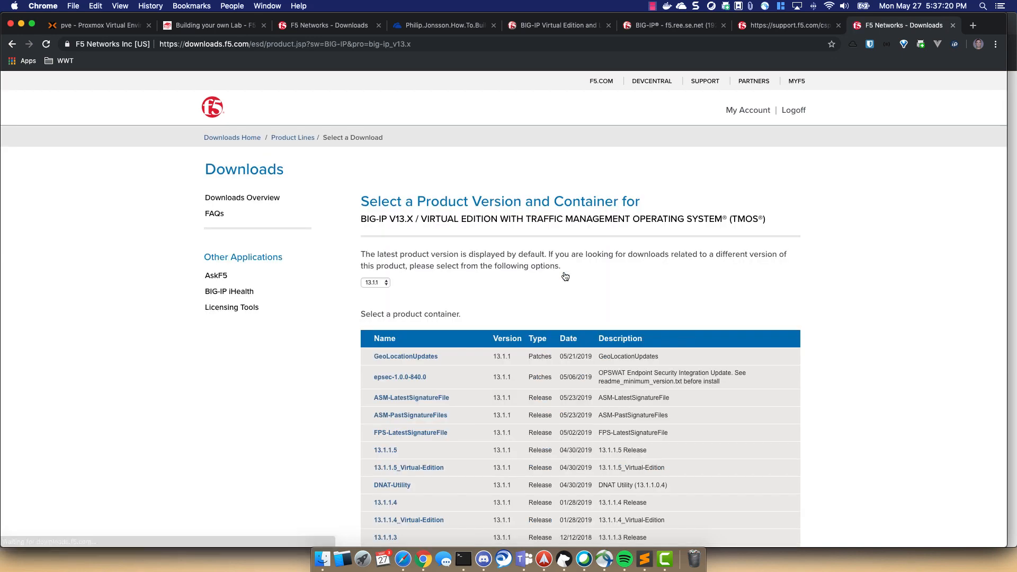
{"action": "scroll", "coordinate": [497, 303], "scroll_direction": "down", "scroll_amount": 5}
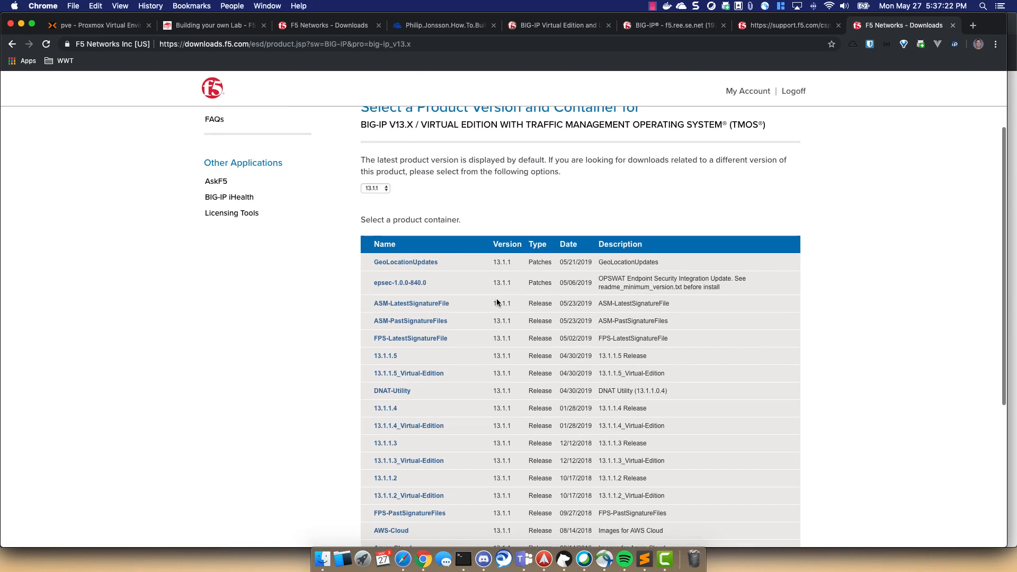
{"action": "scroll", "coordinate": [497, 303], "scroll_direction": "down", "scroll_amount": 2}
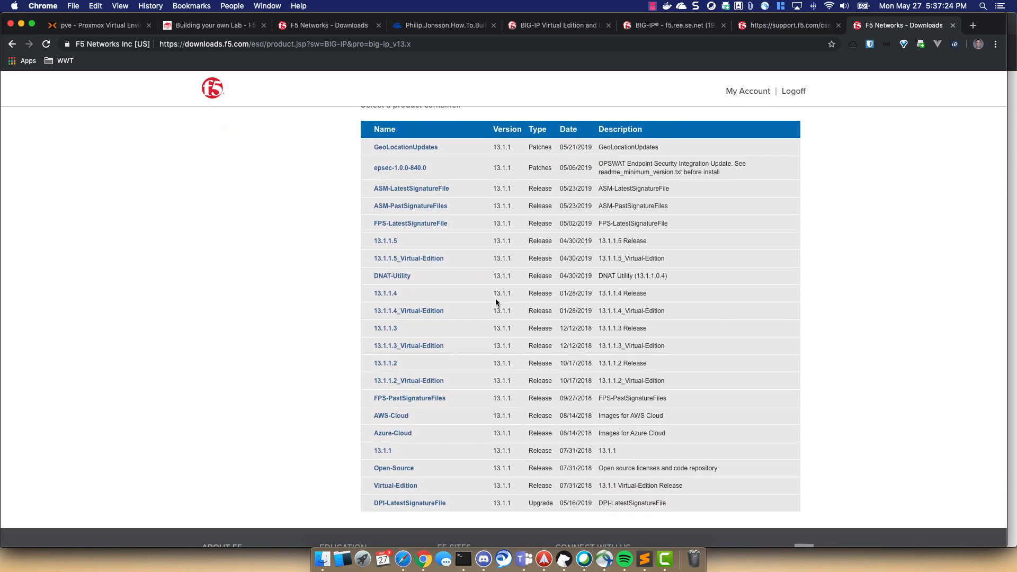
{"action": "left_click", "coordinate": [390, 243]}
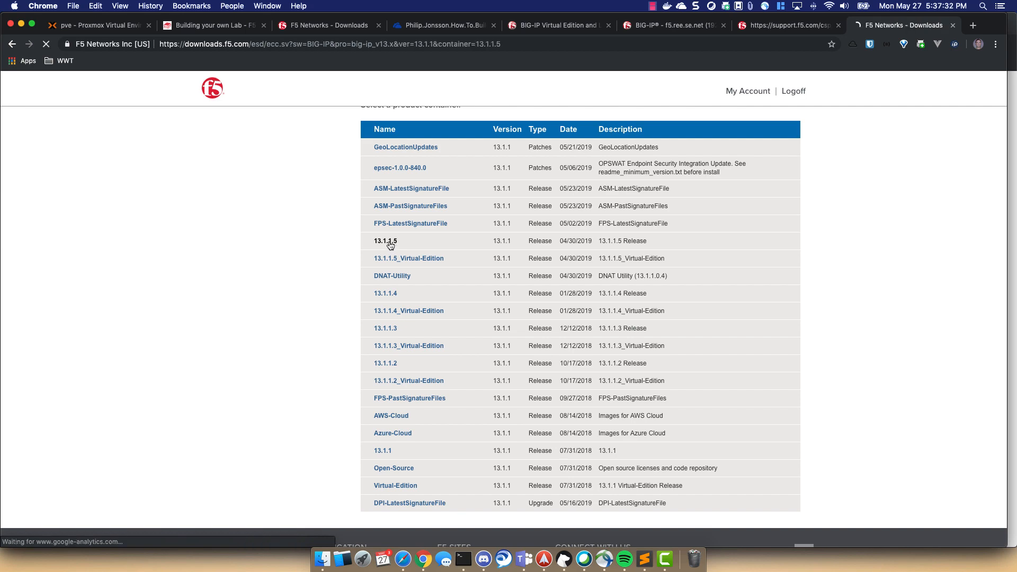
{"action": "left_click", "coordinate": [378, 462]}
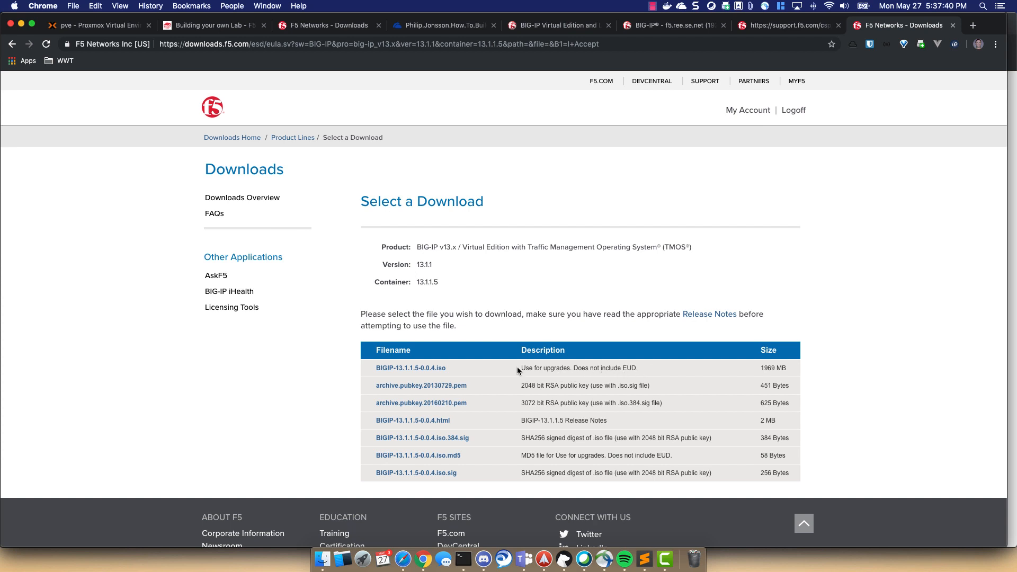
{"action": "left_click", "coordinate": [399, 371]}
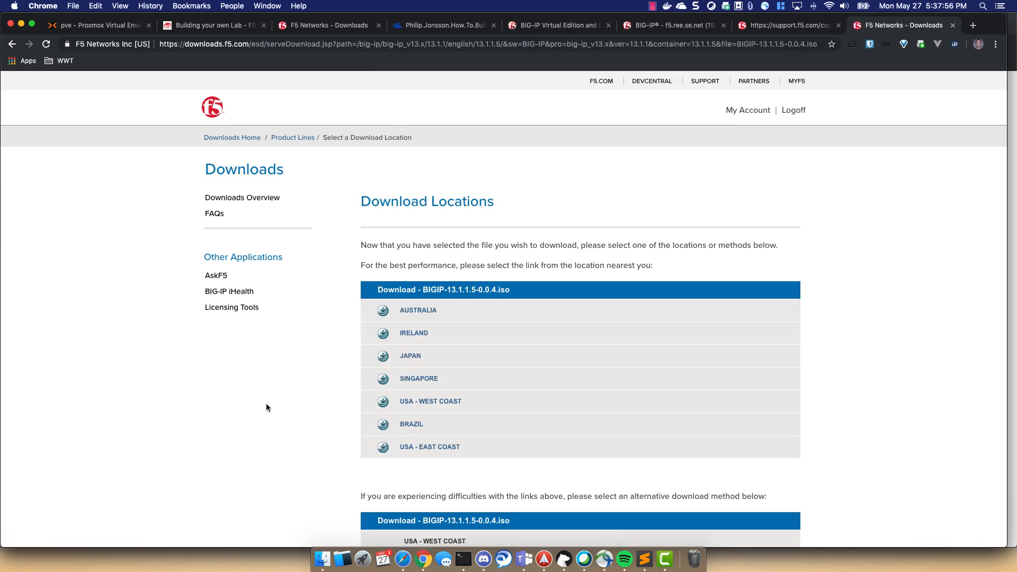
{"action": "left_click", "coordinate": [428, 401]}
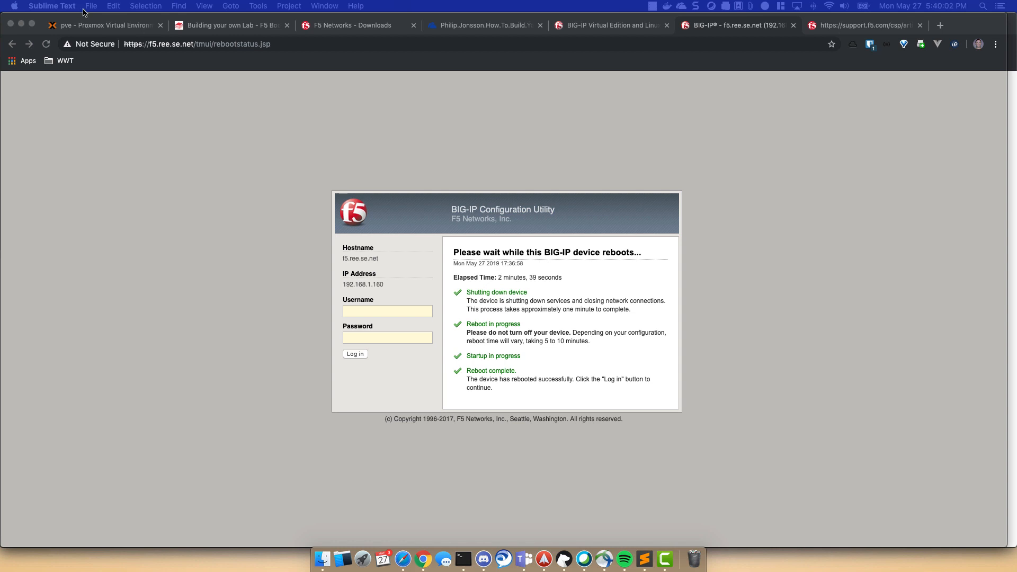
- Log back into the BIG-IP Configuration Utility as admin with the account password
{"action": "left_click", "coordinate": [376, 312]}
{"action": "left_click", "coordinate": [376, 312]}
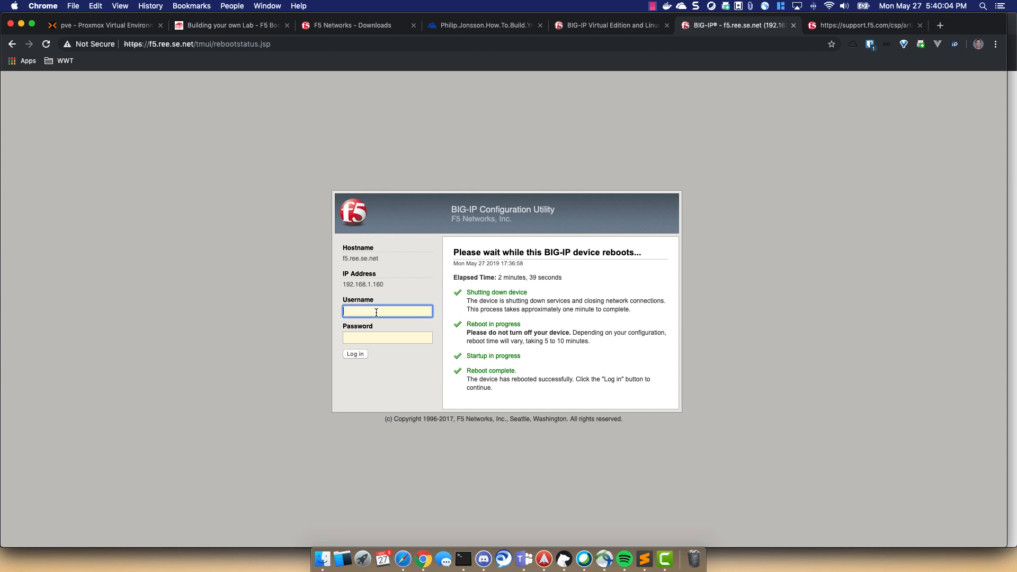
{"action": "type", "text": "admin"}
{"action": "key", "text": "Tab"}
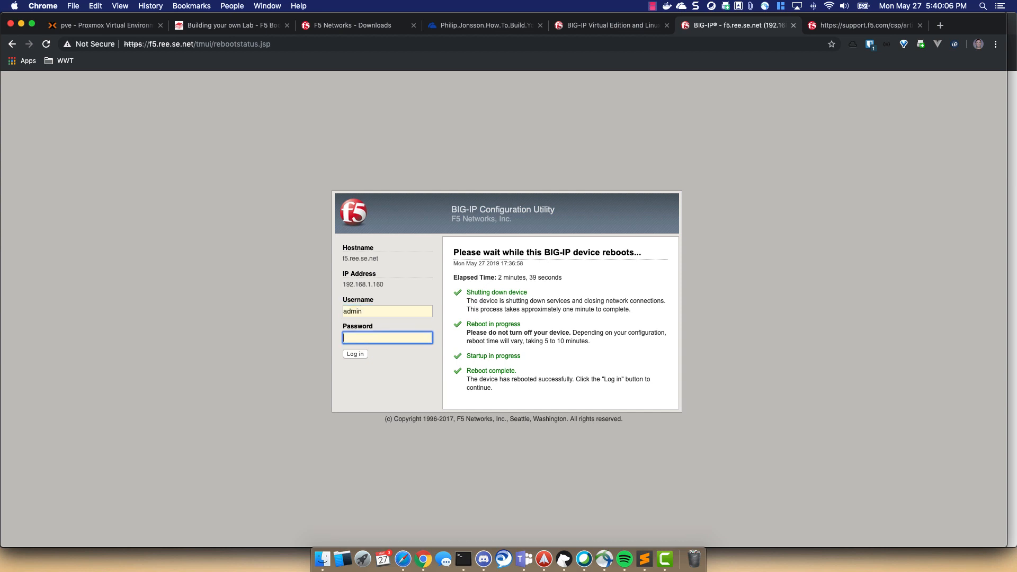
{"action": "type", "text": "admin"}
{"action": "key", "text": "Return"}
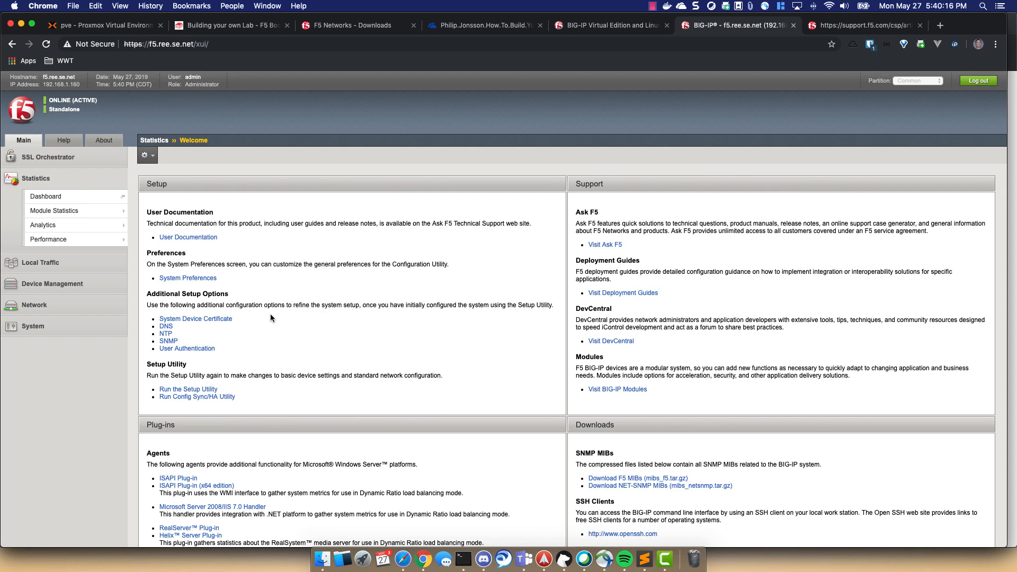
- Import BIGIP-13.1.1.5-0.0.4.iso through System > Software Management > Image List
{"action": "left_click", "coordinate": [33, 326]}
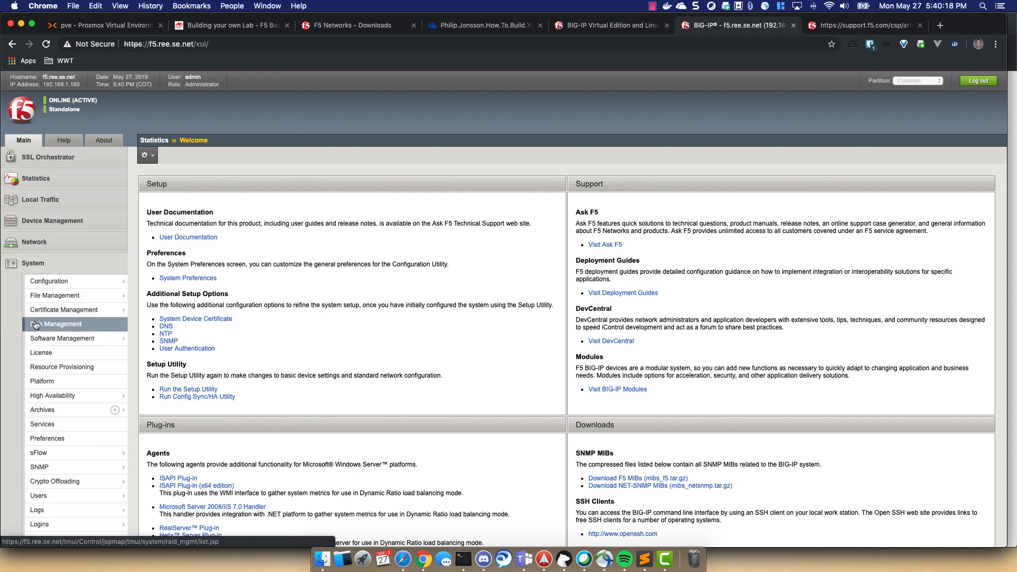
{"action": "mouse_move", "coordinate": [41, 339]}
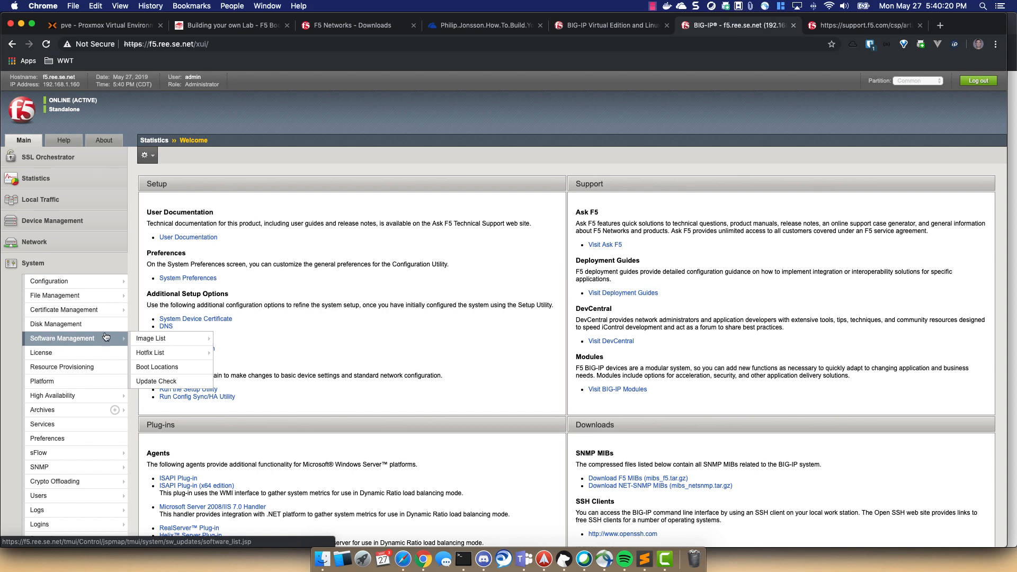
{"action": "left_click", "coordinate": [144, 338]}
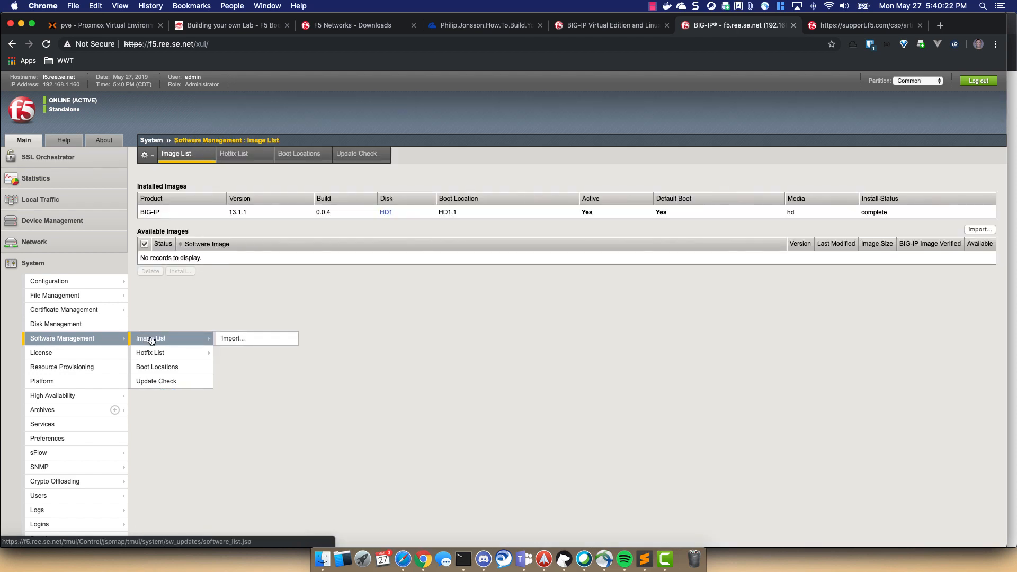
{"action": "left_click", "coordinate": [971, 230]}
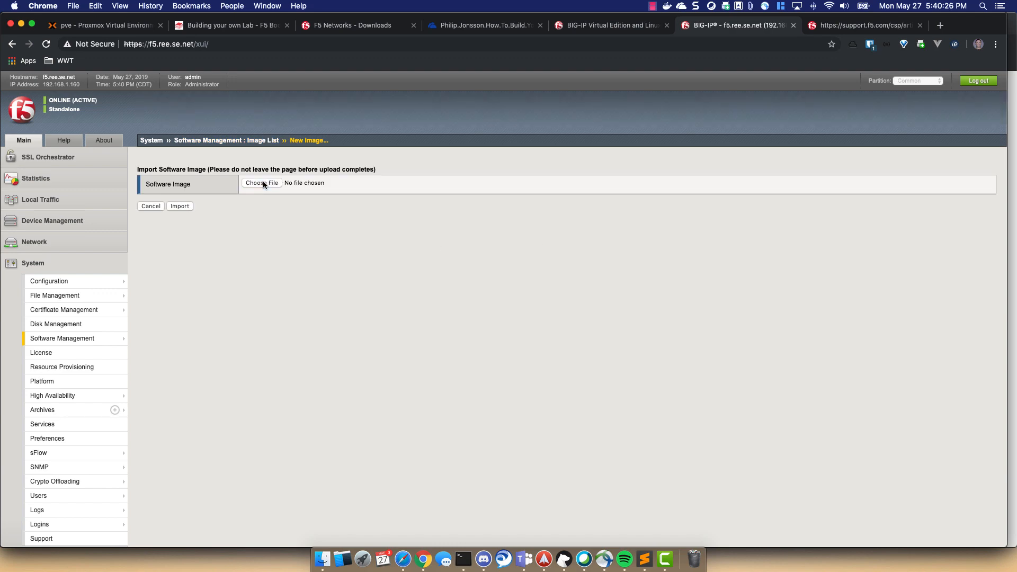
{"action": "left_click", "coordinate": [262, 183]}
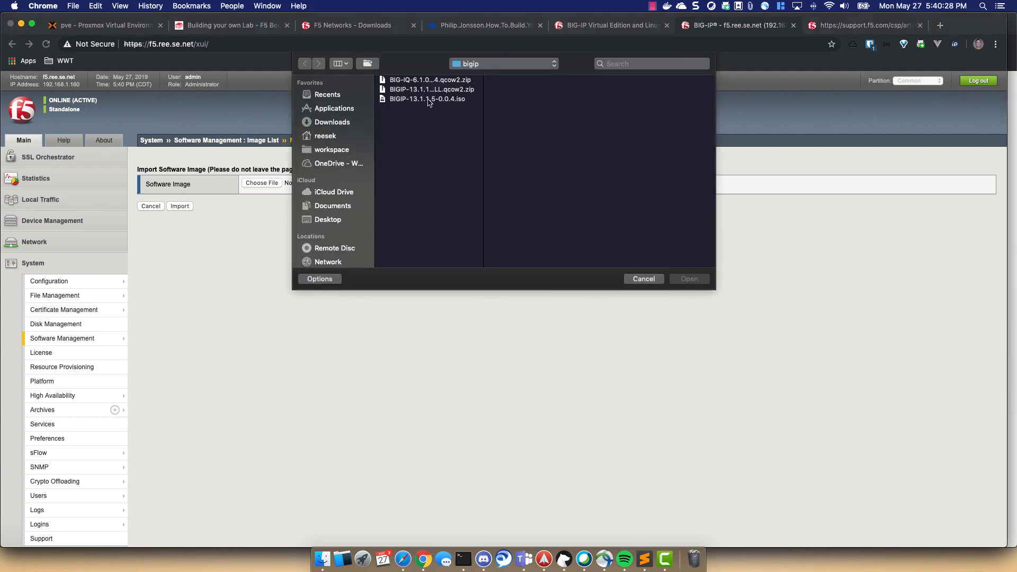
{"action": "left_click", "coordinate": [429, 99]}
{"action": "left_click", "coordinate": [695, 279]}
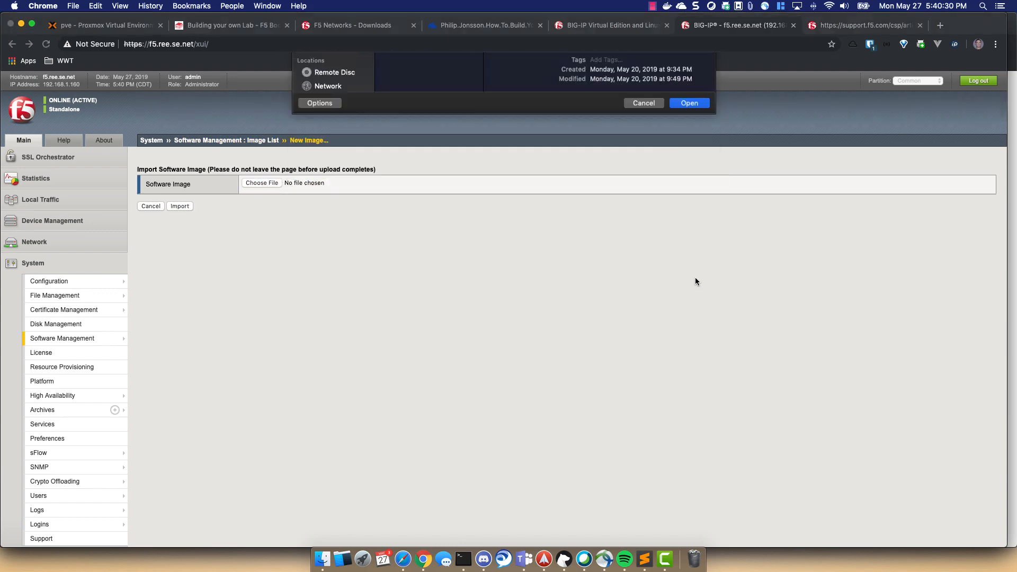
{"action": "left_click", "coordinate": [180, 207]}
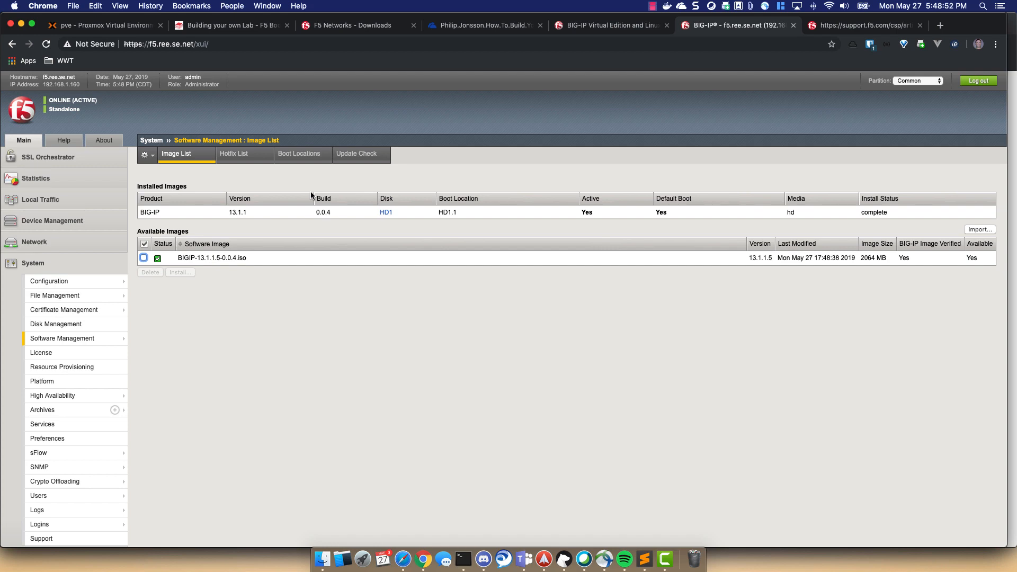
- Install the 13.1.1.5 image on disk HD1 as volume set 2
{"action": "left_click", "coordinate": [143, 258]}
{"action": "left_click", "coordinate": [183, 274]}
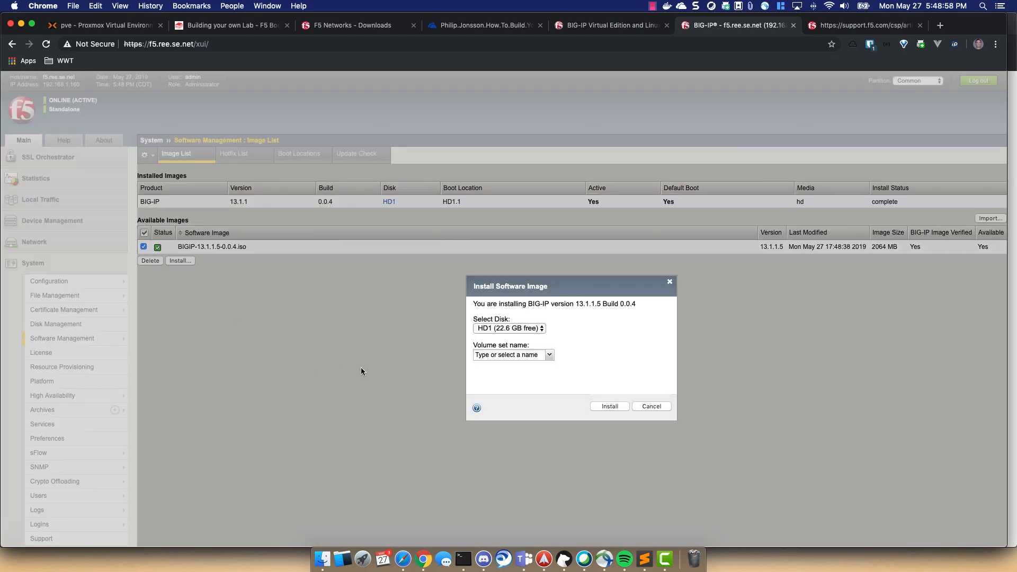
{"action": "left_click", "coordinate": [506, 356]}
{"action": "type", "text": "2"}
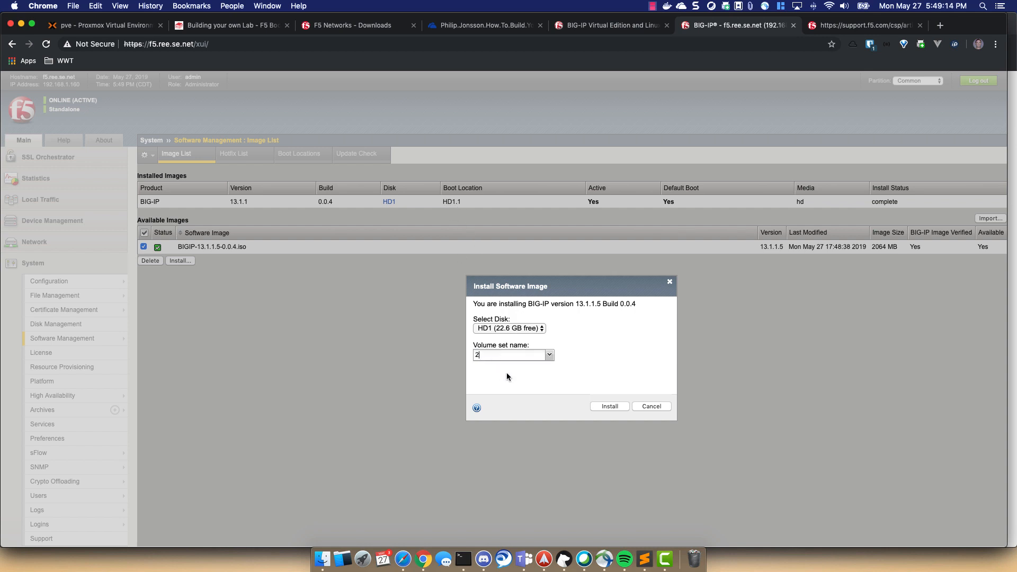
{"action": "left_click", "coordinate": [610, 406]}
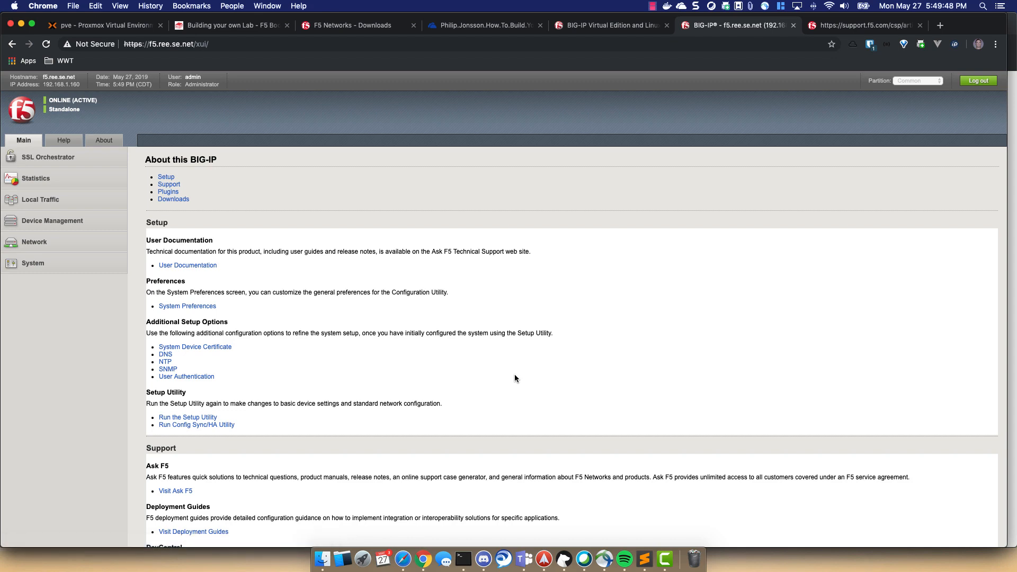
- Watch the Image List until the 13.1.1.5 install on HD1.2 reports complete
{"action": "mouse_move", "coordinate": [44, 264]}
{"action": "mouse_move", "coordinate": [64, 342]}
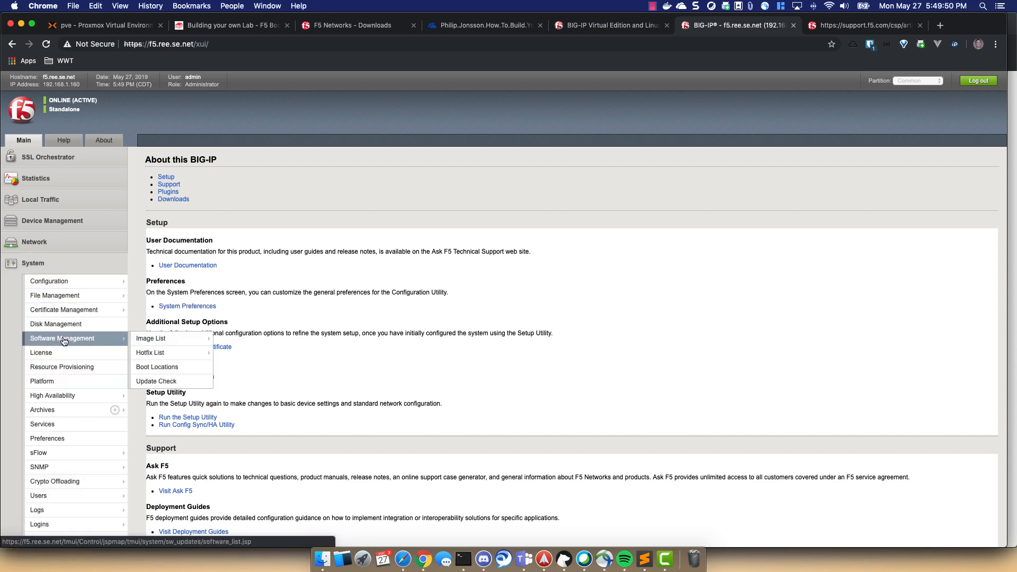
{"action": "left_click", "coordinate": [151, 339]}
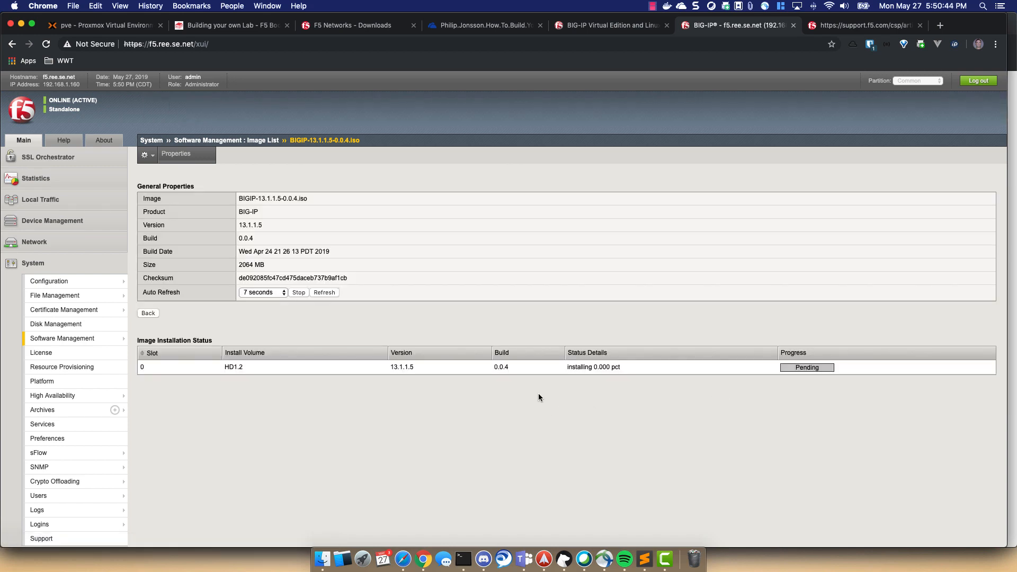
{"action": "scroll", "coordinate": [539, 393], "scroll_direction": "down", "scroll_amount": 1}
{"action": "scroll", "coordinate": [442, 399], "scroll_direction": "up", "scroll_amount": 1}
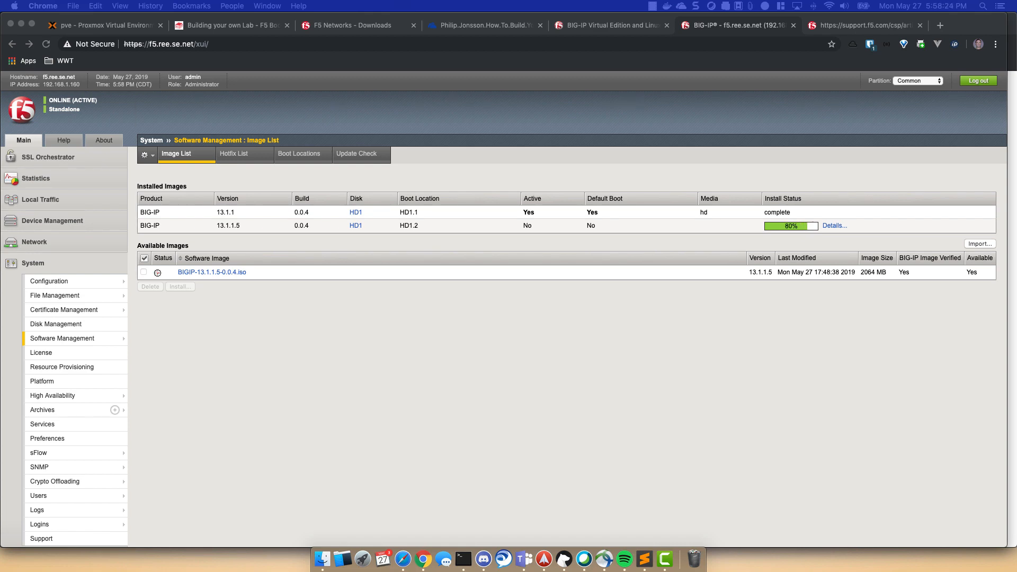
{"action": "left_click", "coordinate": [871, 225]}
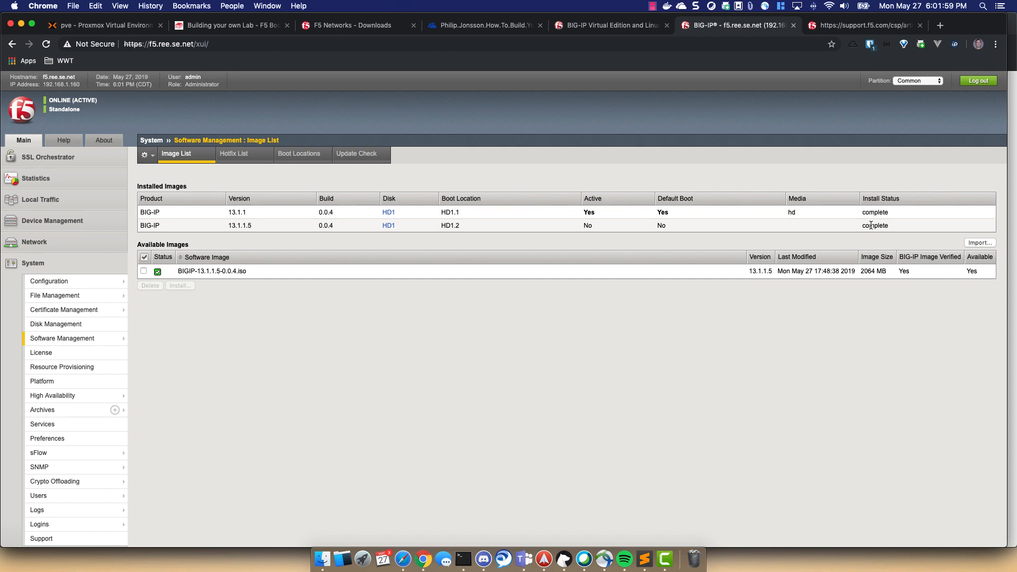
- Activate boot location HD1.2, installing configuration from source volume HD1.1:13.1.1, and confirm
{"action": "left_click", "coordinate": [308, 161]}
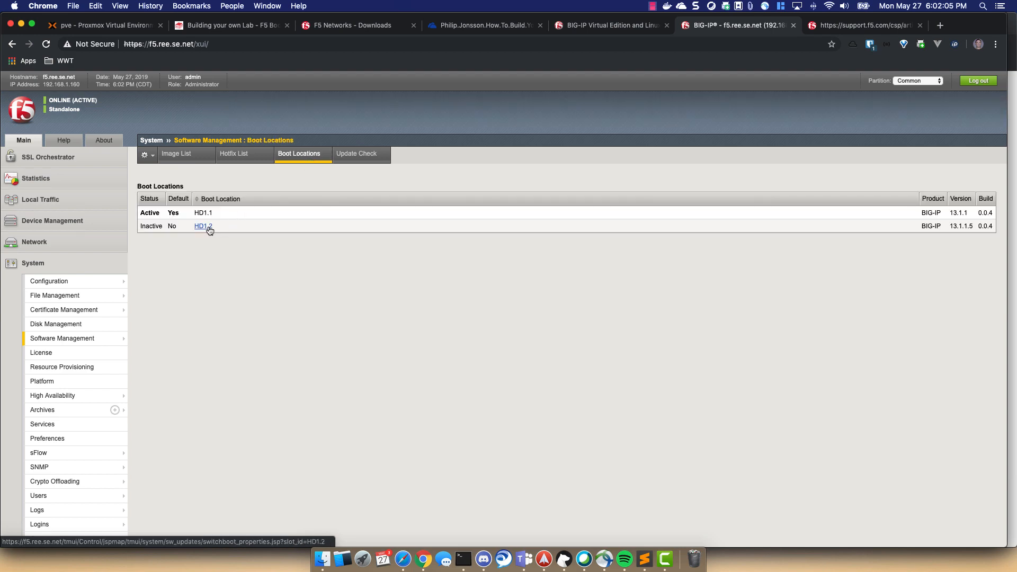
{"action": "left_click", "coordinate": [209, 228]}
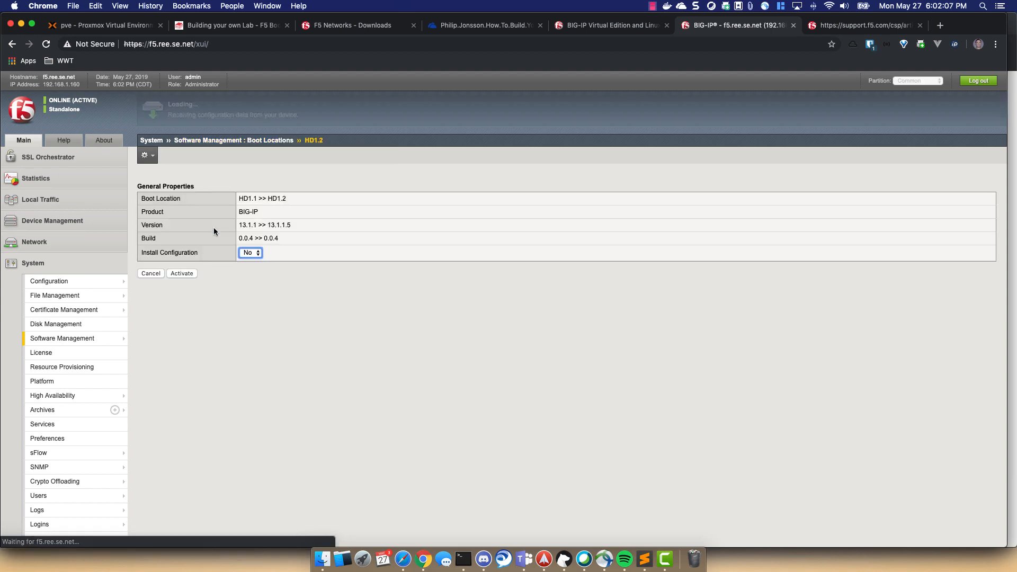
{"action": "left_click", "coordinate": [252, 253]}
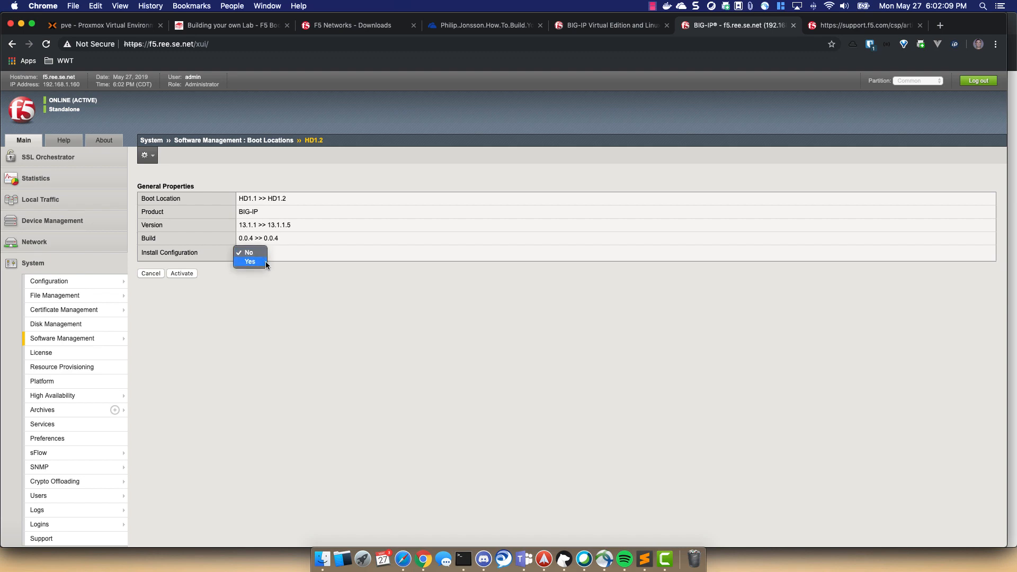
{"action": "left_click", "coordinate": [266, 262]}
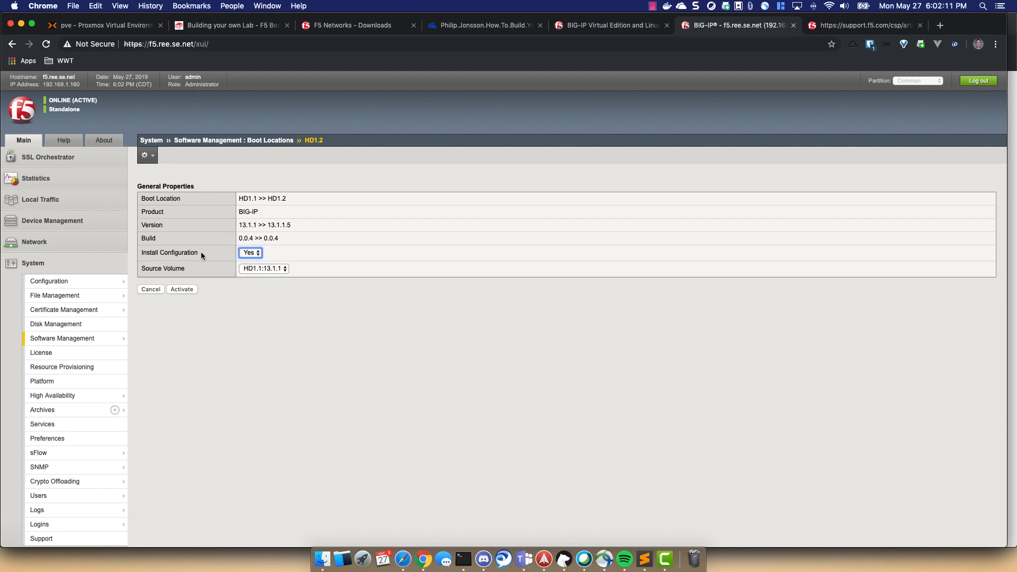
{"action": "left_click", "coordinate": [286, 269]}
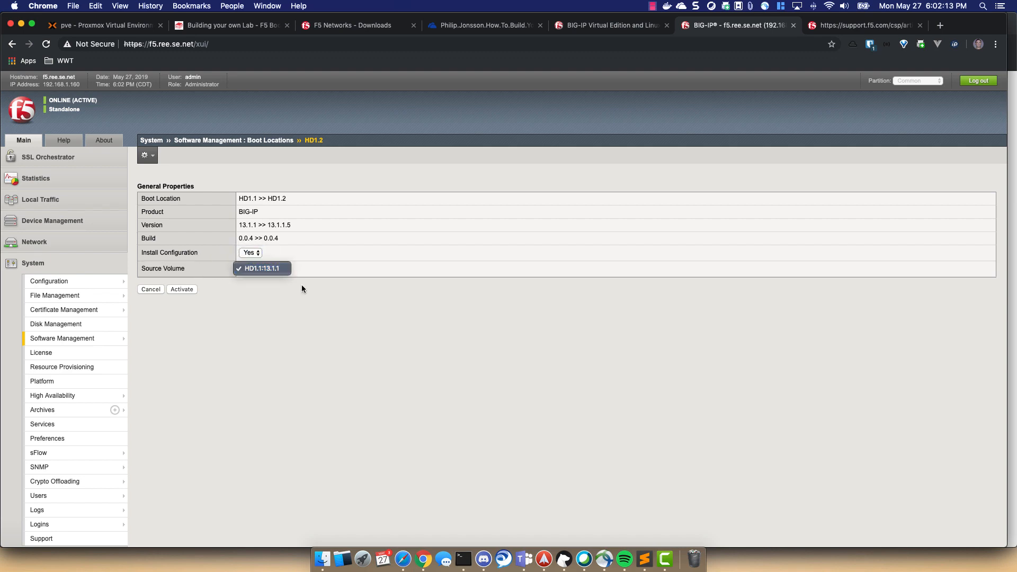
{"action": "left_click", "coordinate": [301, 285]}
{"action": "left_click", "coordinate": [180, 290]}
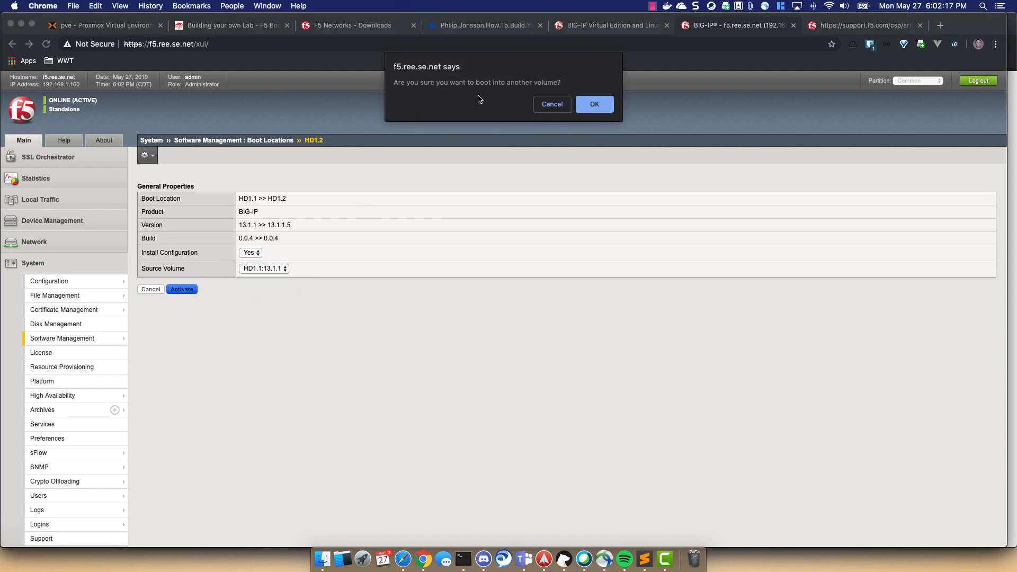
{"action": "left_click", "coordinate": [596, 105]}
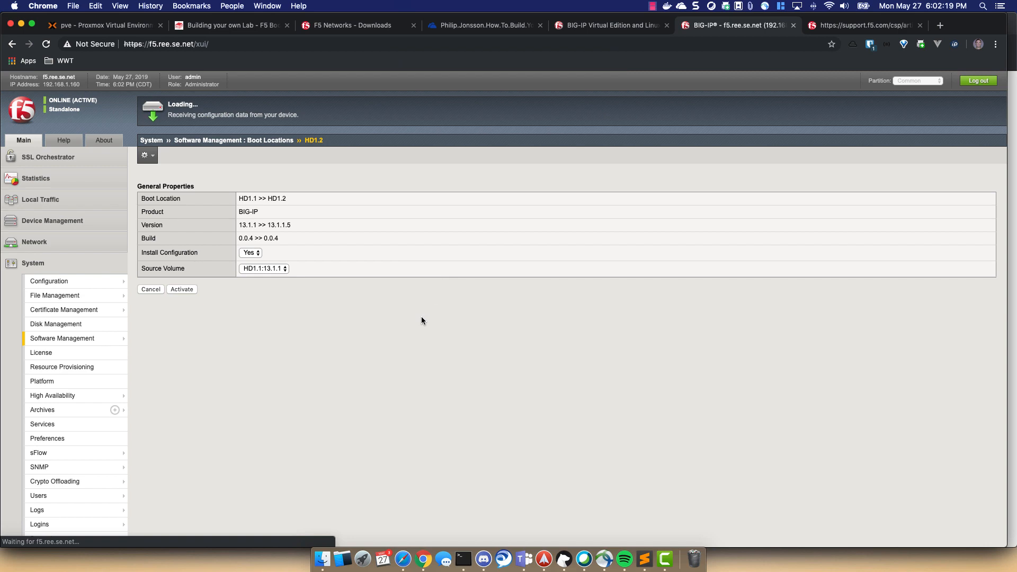
{"action": "right_click", "coordinate": [424, 559]}
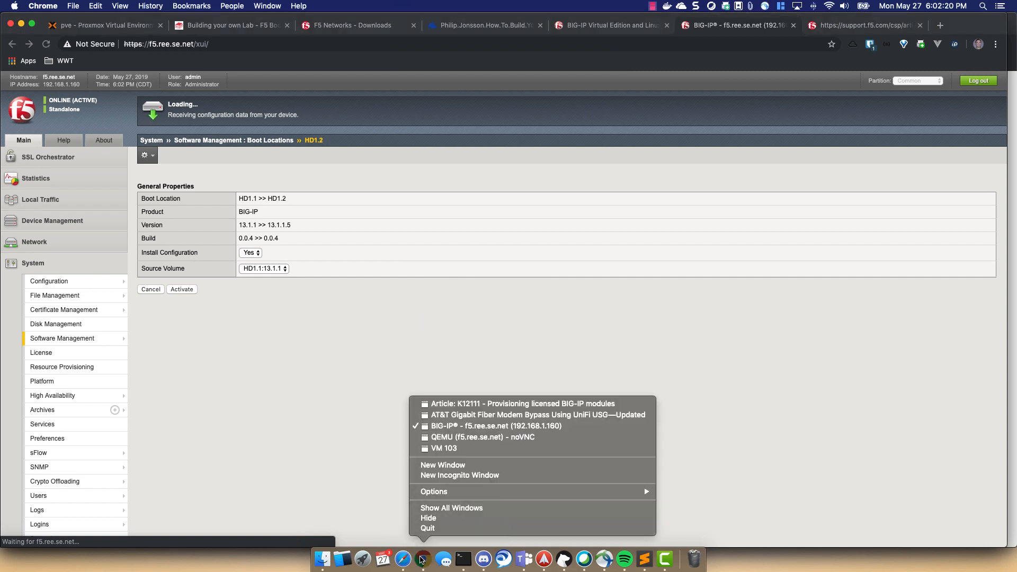
- Watch the BIG-IP VM reboot in the QEMU noVNC console, then return to the BIG-IP tab
{"action": "left_click", "coordinate": [478, 438]}
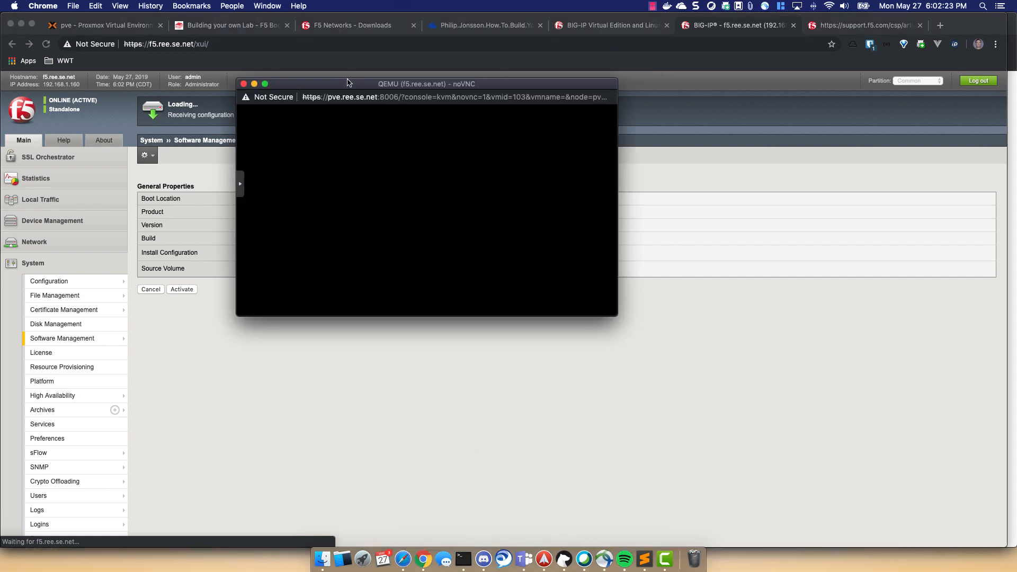
{"action": "left_click_drag", "start_coordinate": [348, 83], "coordinate": [602, 216]}
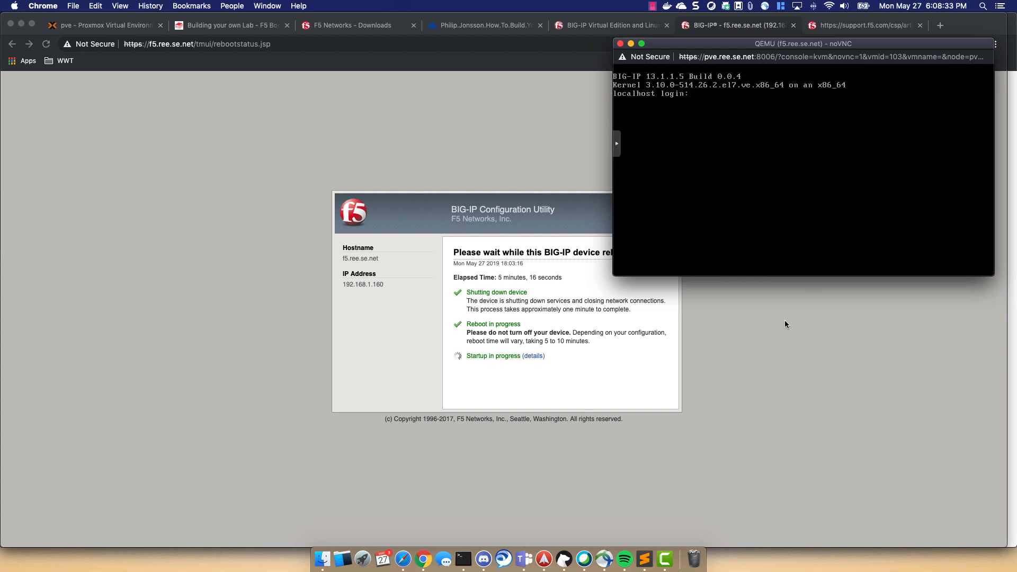
{"action": "left_click", "coordinate": [583, 368]}
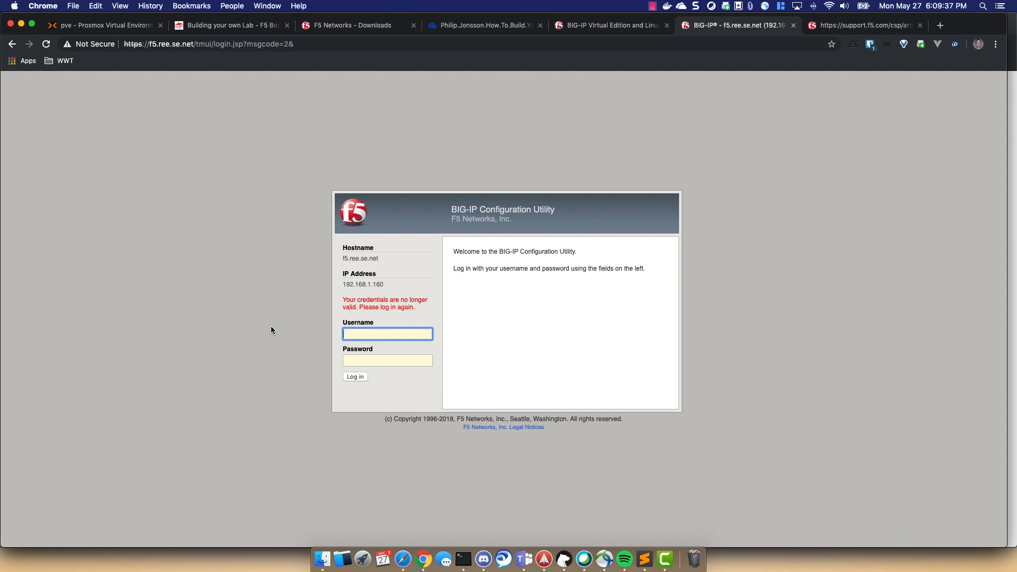
- Log back into the Configuration Utility as admin with the account password
{"action": "type", "text": "admin"}
{"action": "key", "text": "Tab"}
{"action": "type", "text": "********"}
{"action": "key", "text": "Return"}
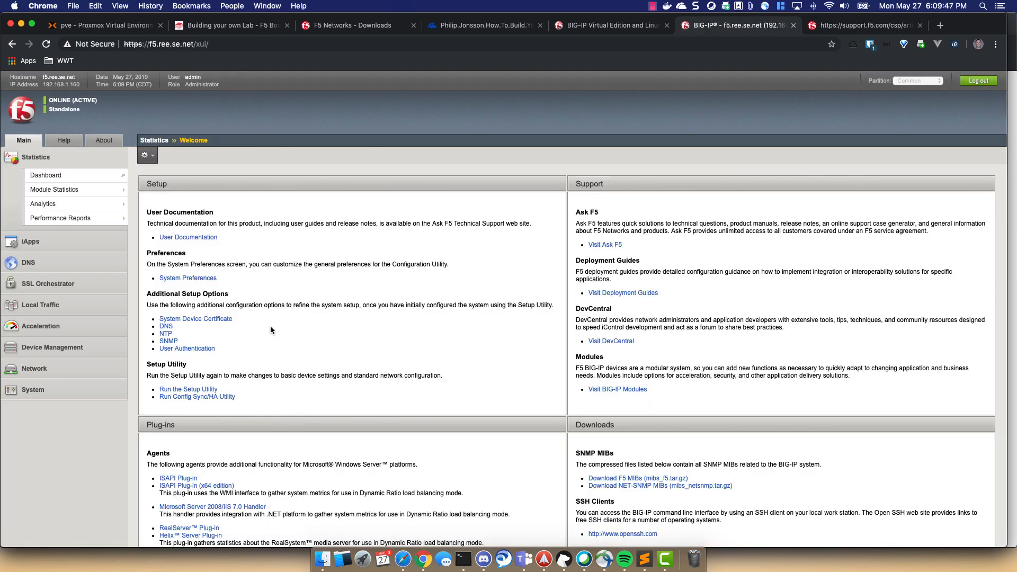
- Confirm in the Image List that 13.1.1.5 on HD1.2 is active, then view Update Check
{"action": "left_click", "coordinate": [48, 264]}
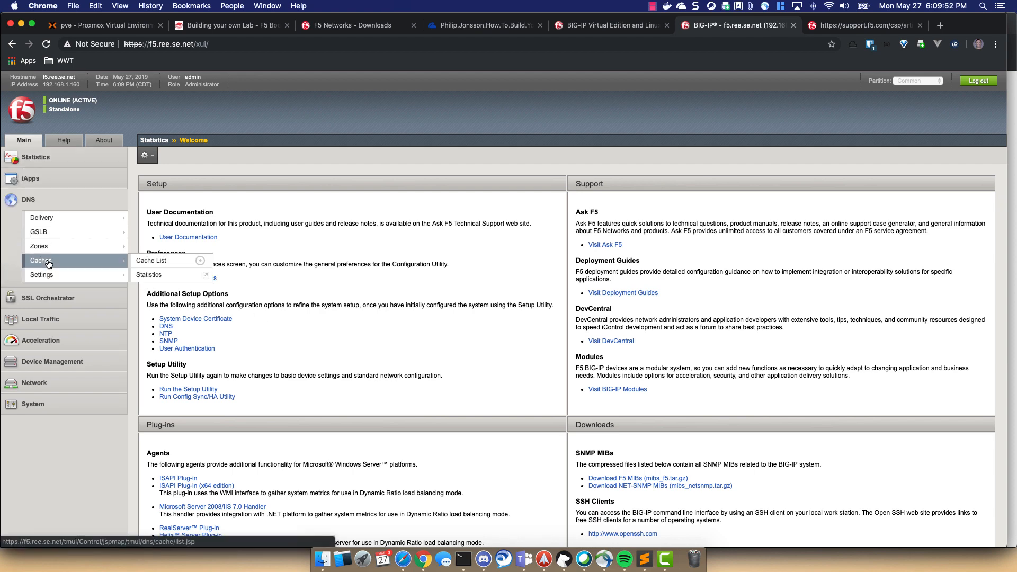
{"action": "left_click", "coordinate": [50, 363]}
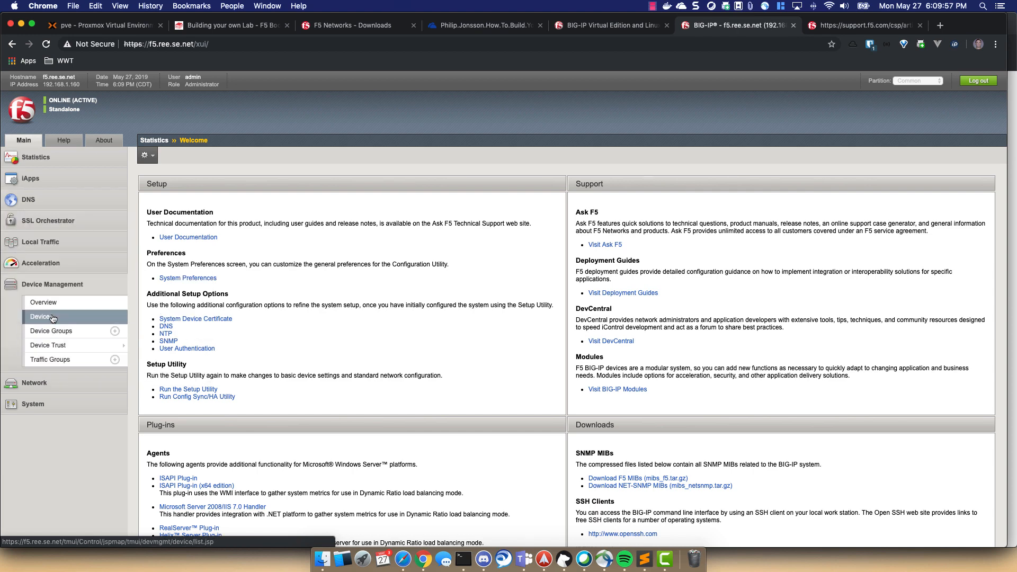
{"action": "left_click", "coordinate": [45, 406]}
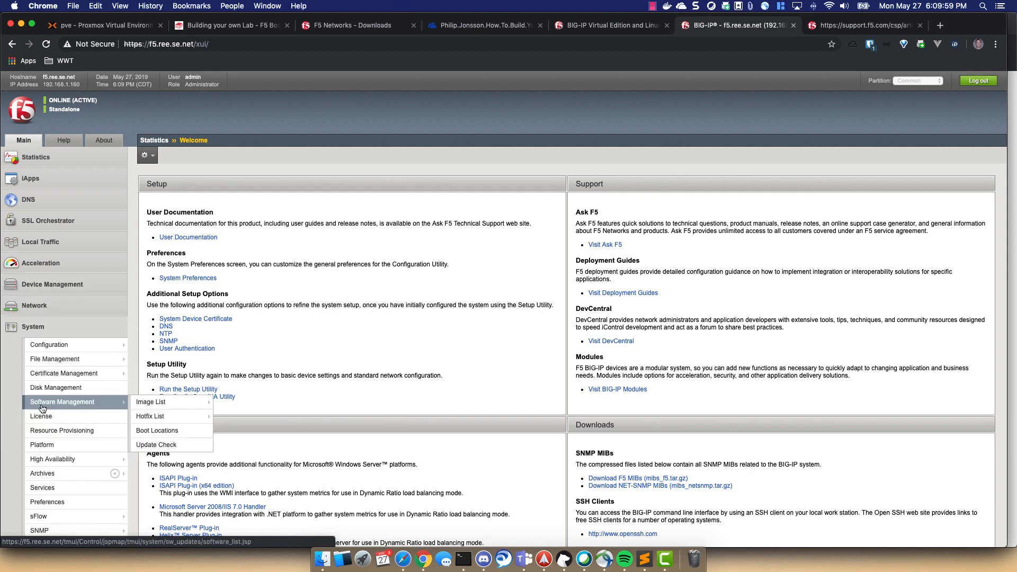
{"action": "mouse_move", "coordinate": [65, 365]}
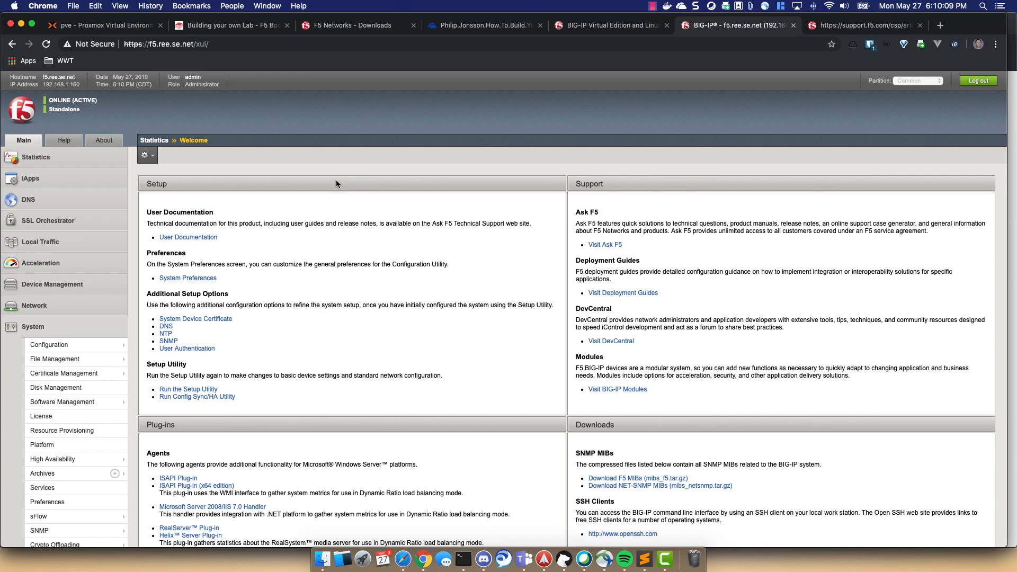
{"action": "left_click", "coordinate": [40, 241]}
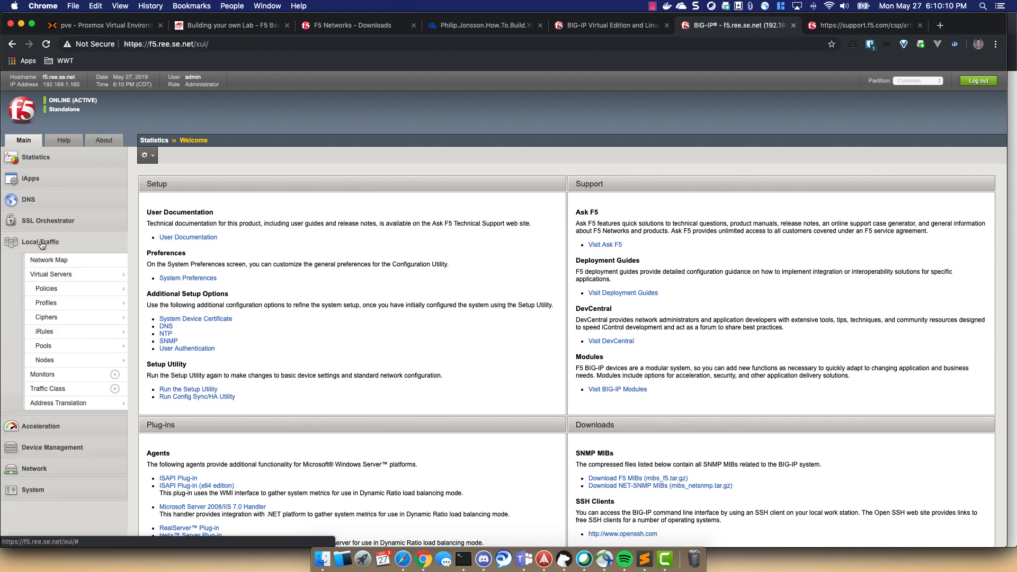
{"action": "left_click", "coordinate": [58, 277]}
{"action": "left_click", "coordinate": [33, 490]}
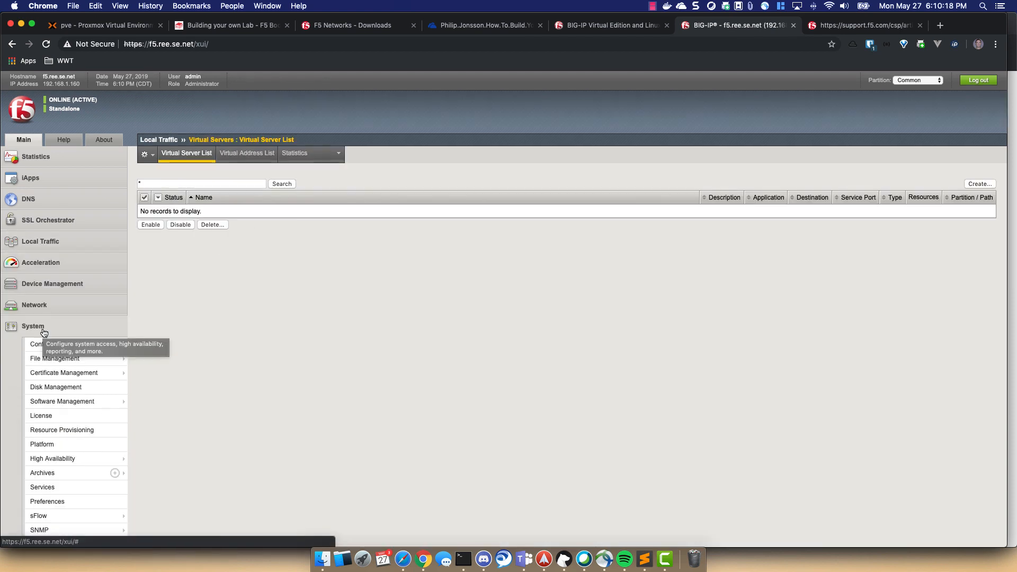
{"action": "left_click", "coordinate": [55, 401]}
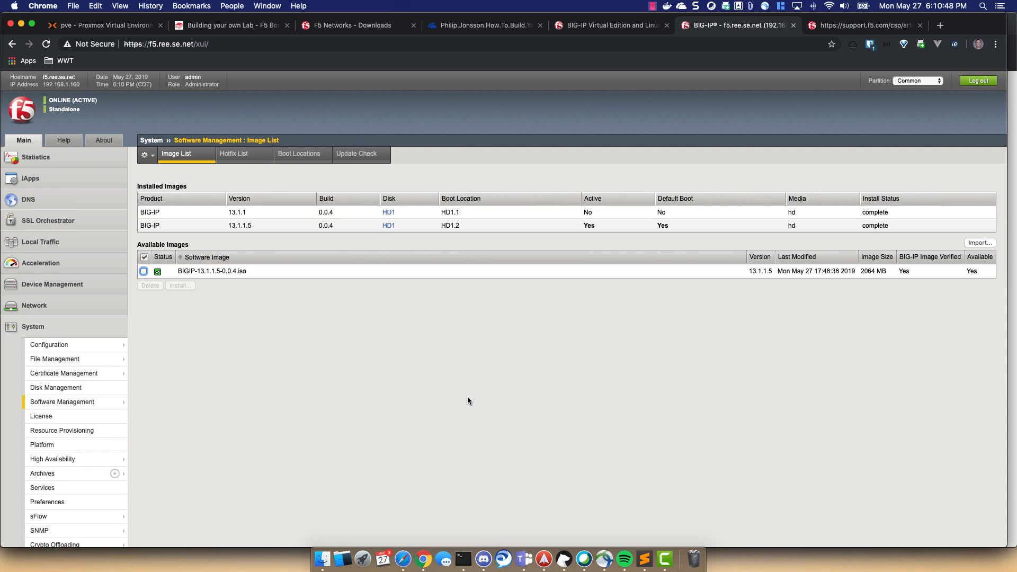
{"action": "left_click", "coordinate": [370, 160]}
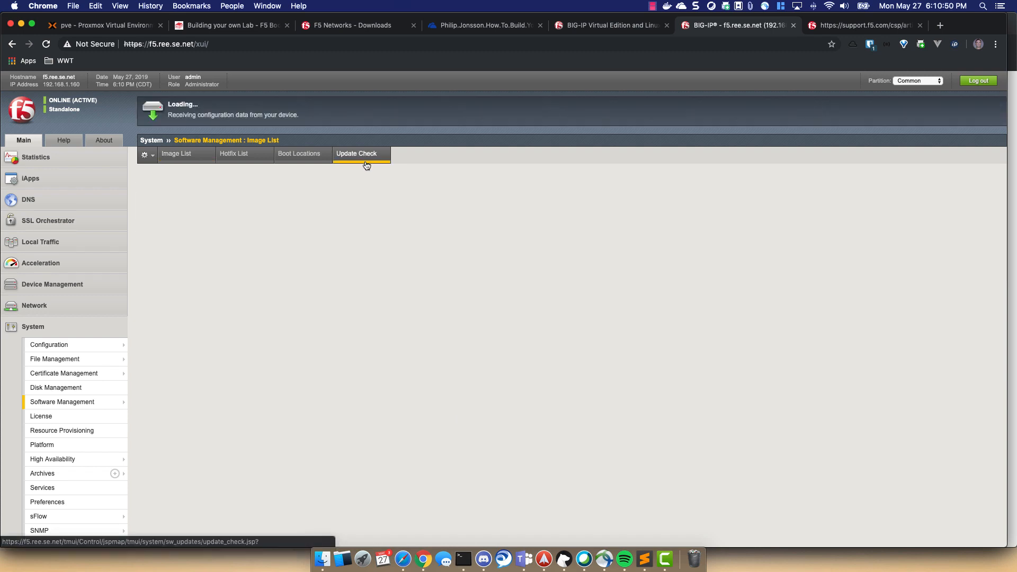